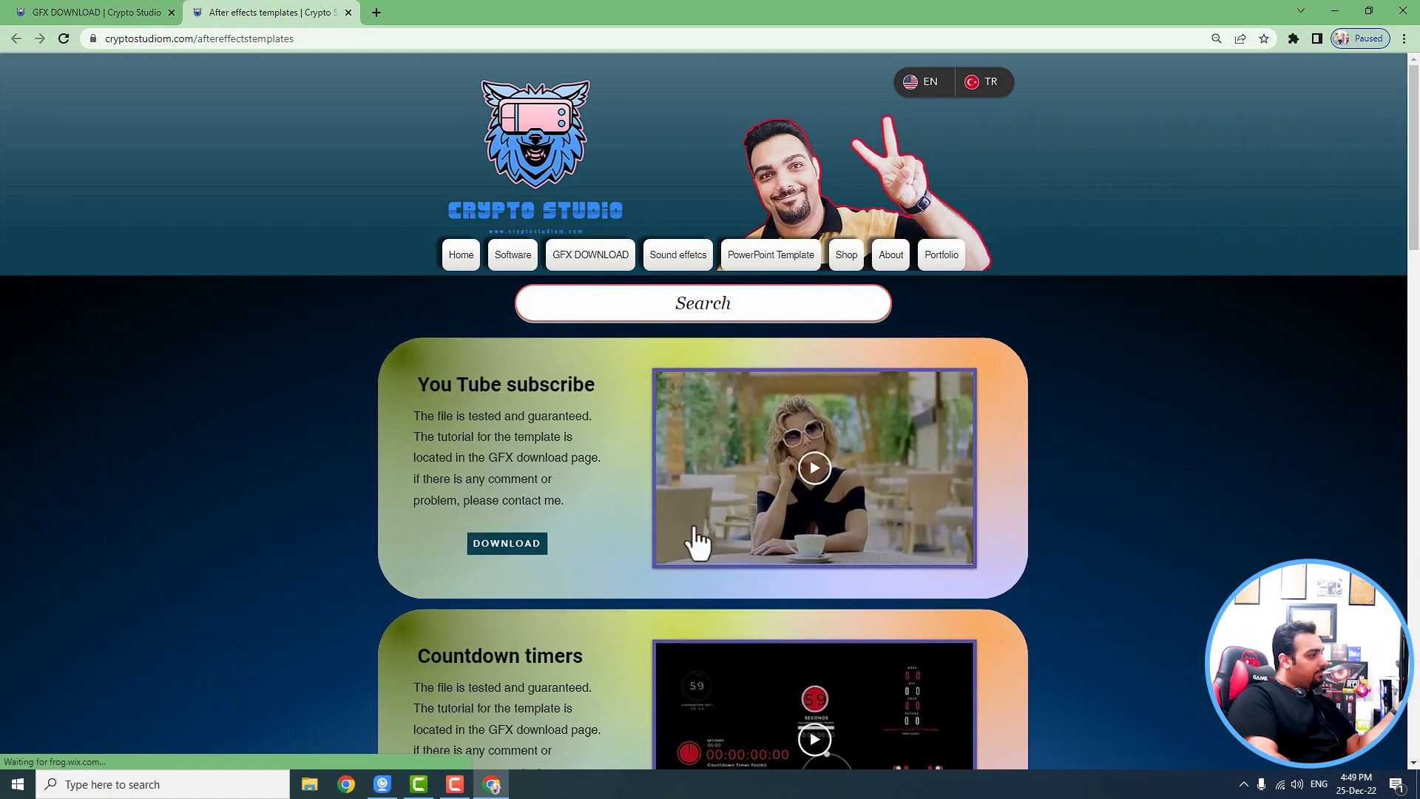
Step: Search the After Effects templates page for "slide"
scroll(663, 539, up, 3)
scroll(662, 539, up, 6)
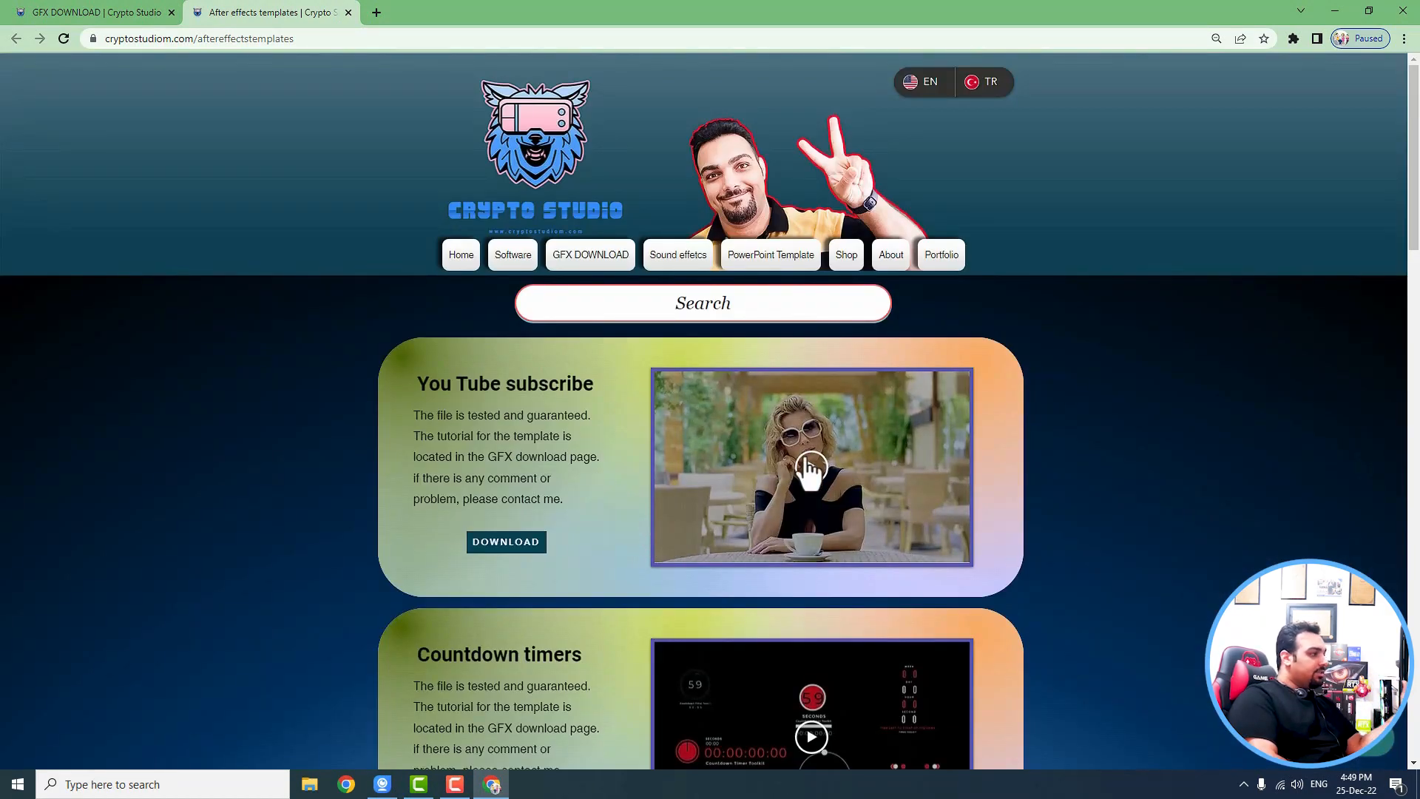
scroll(743, 584, down, 3)
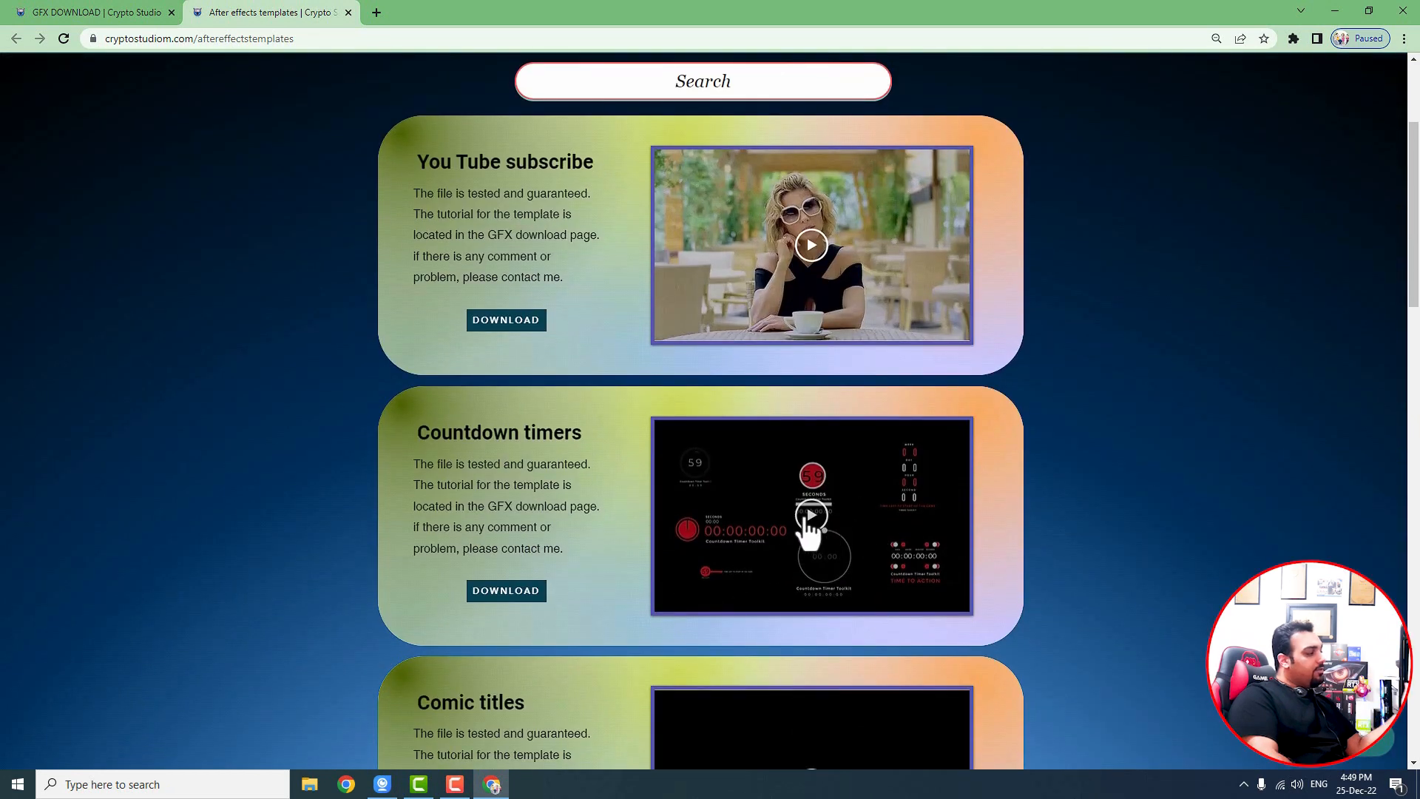
scroll(811, 526, down, 3)
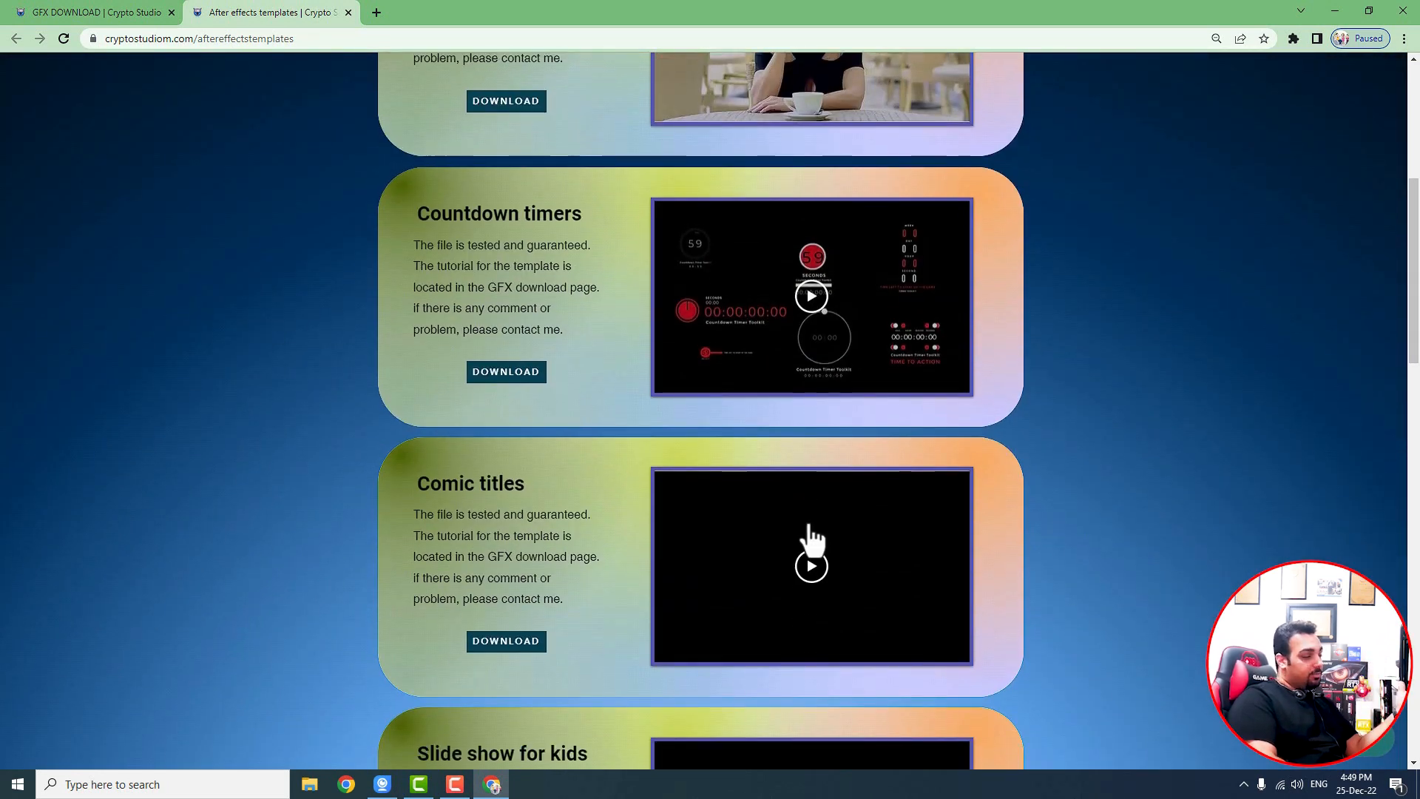
scroll(806, 518, up, 6)
click(708, 304)
text(slide)
scroll(742, 310, down, 3)
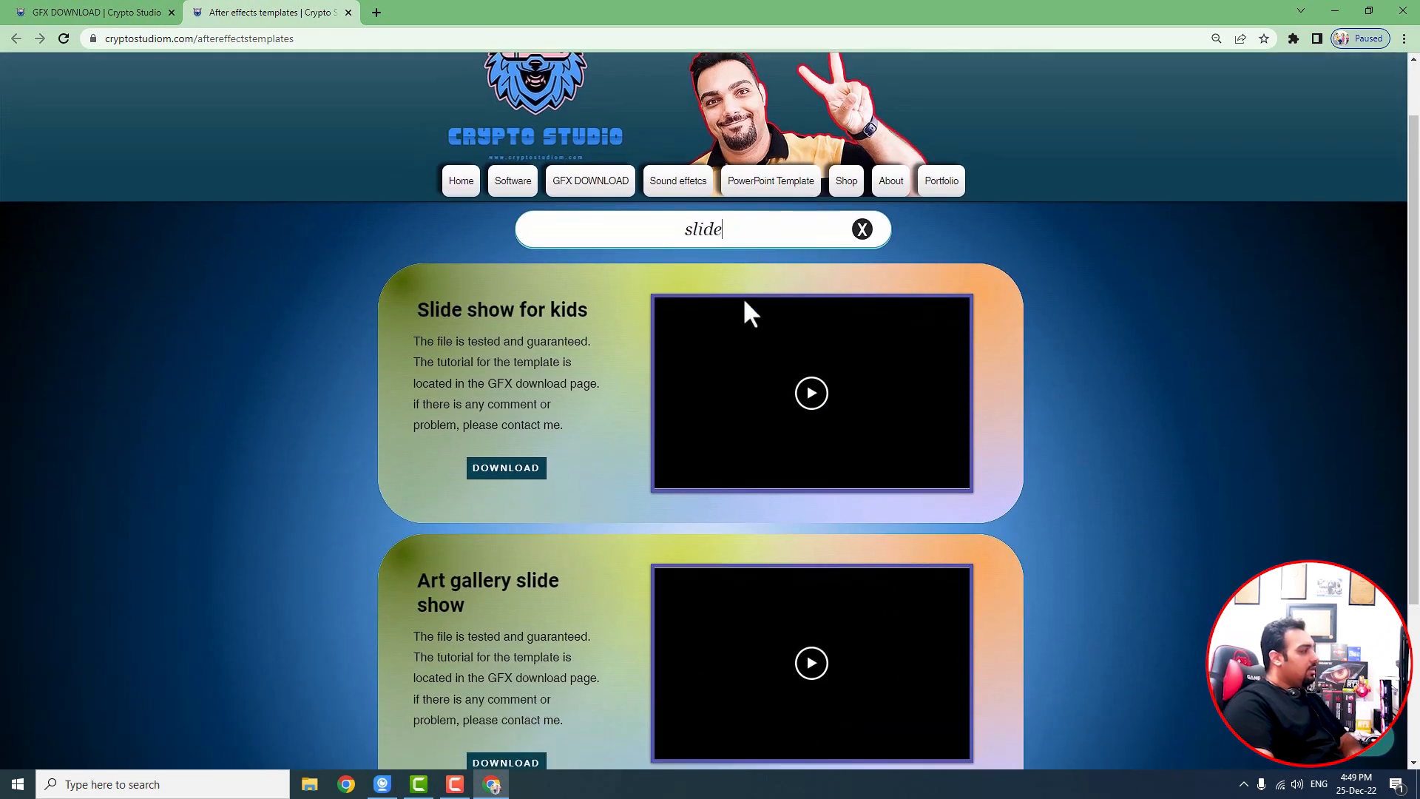
Step: Play the Art gallery slide show template's preview video and pause it
scroll(721, 431, down, 1)
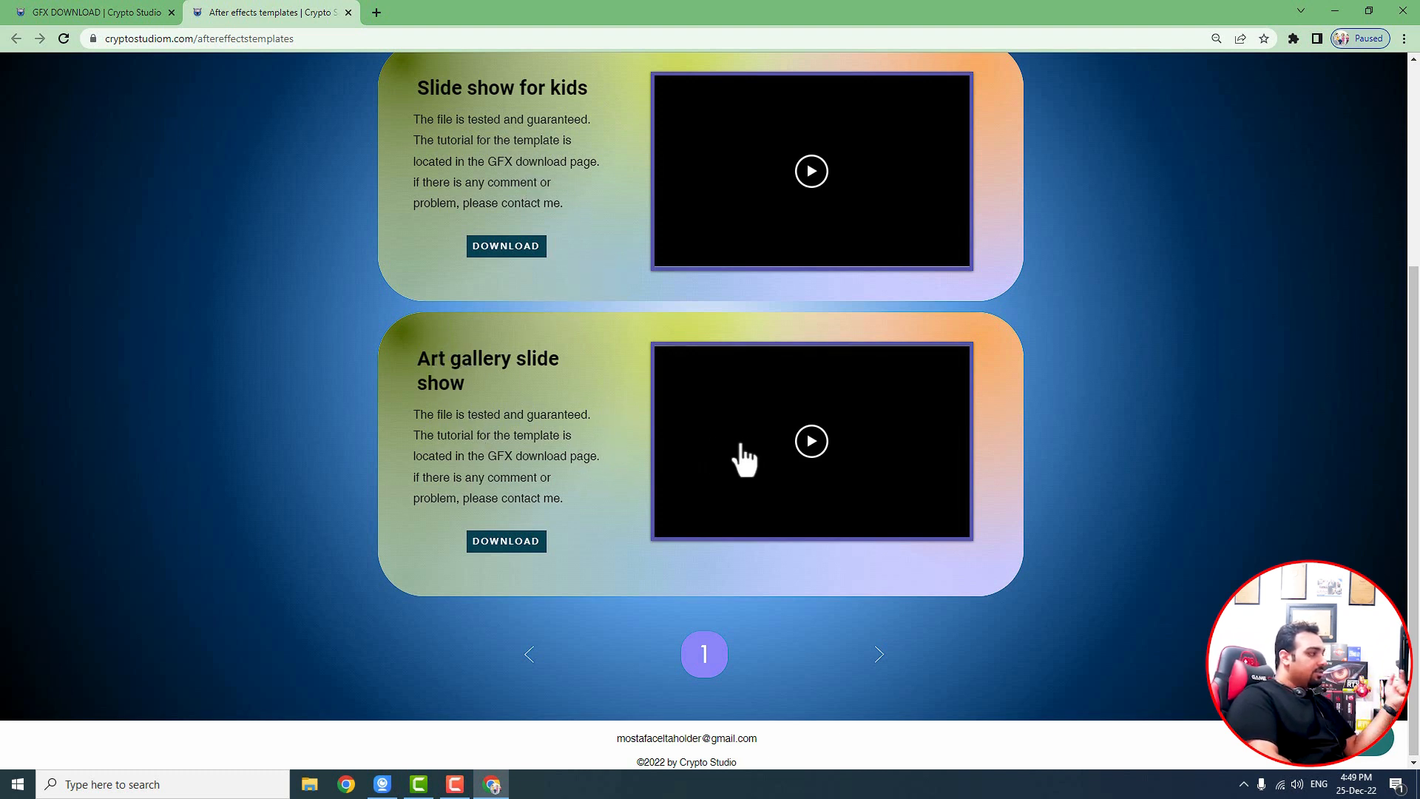
click(810, 442)
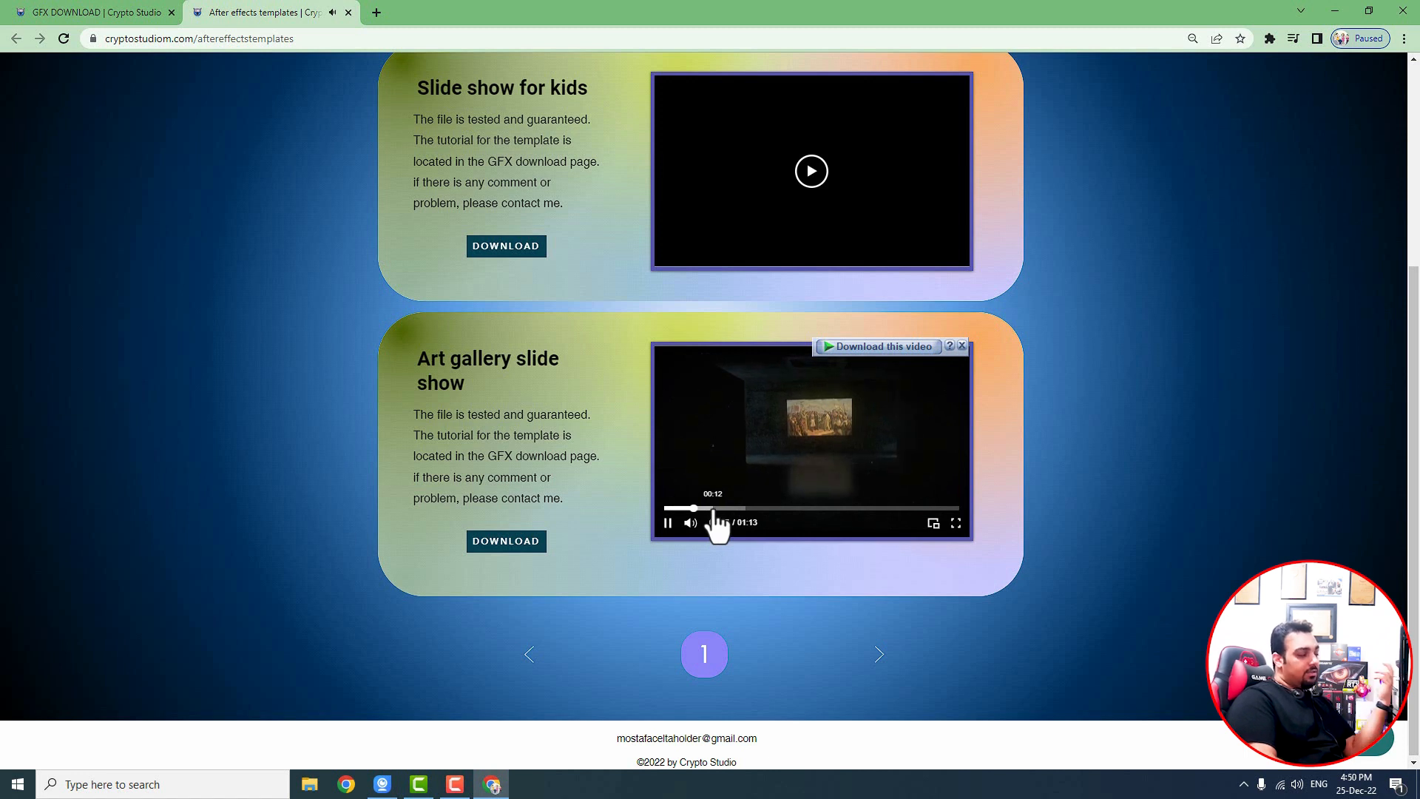
click(815, 441)
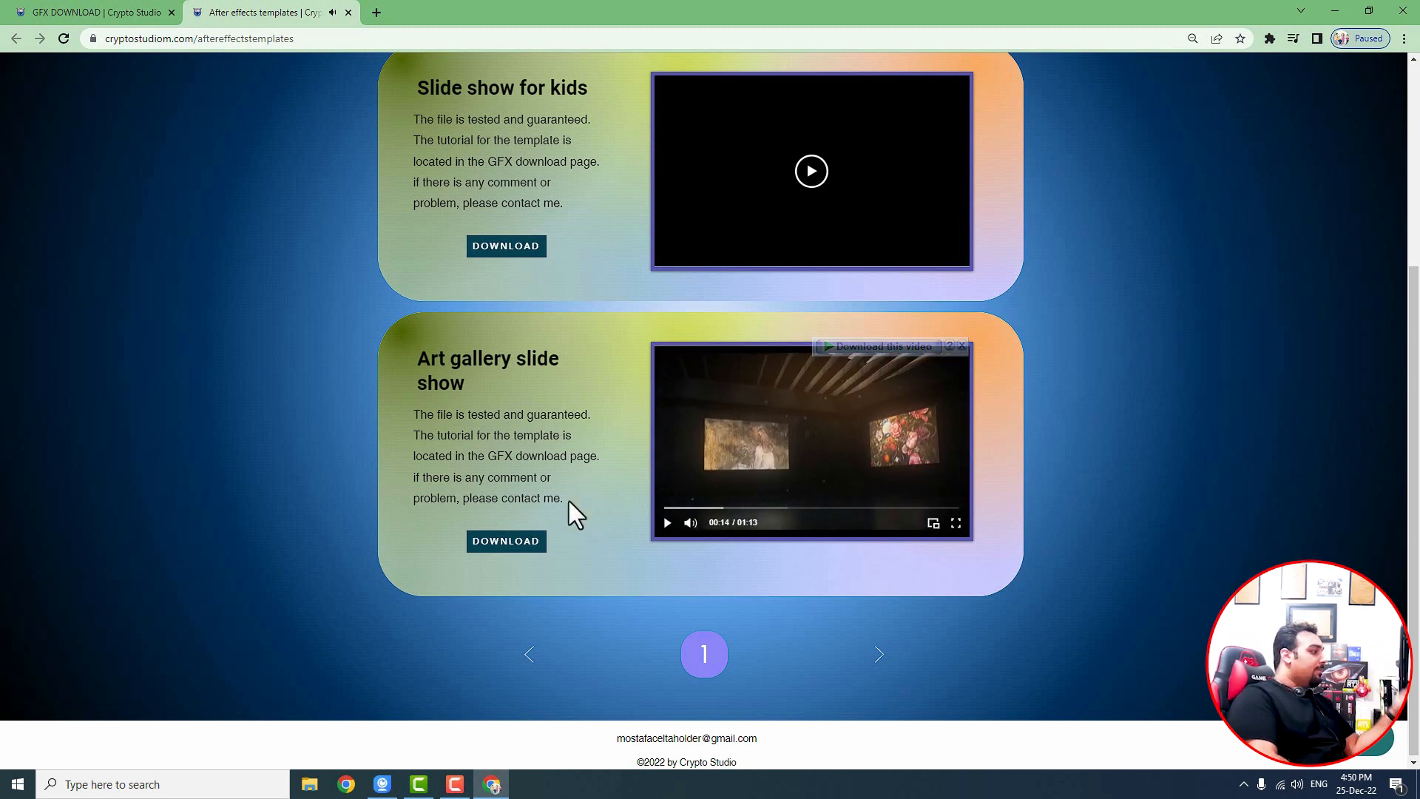
Step: Download the Art gallery slide show archive, using the existing complete file, and extract its folder to the desktop
click(534, 544)
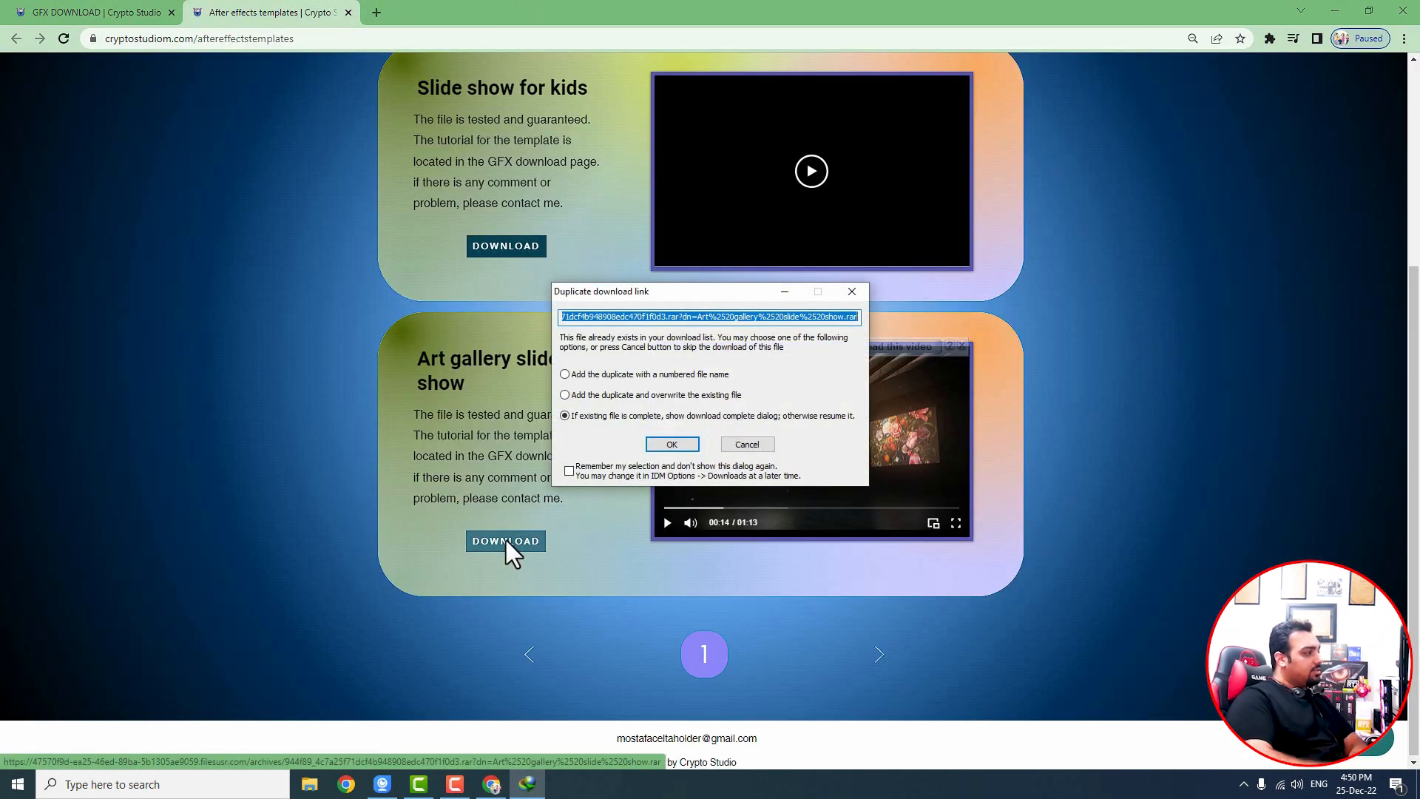
click(672, 443)
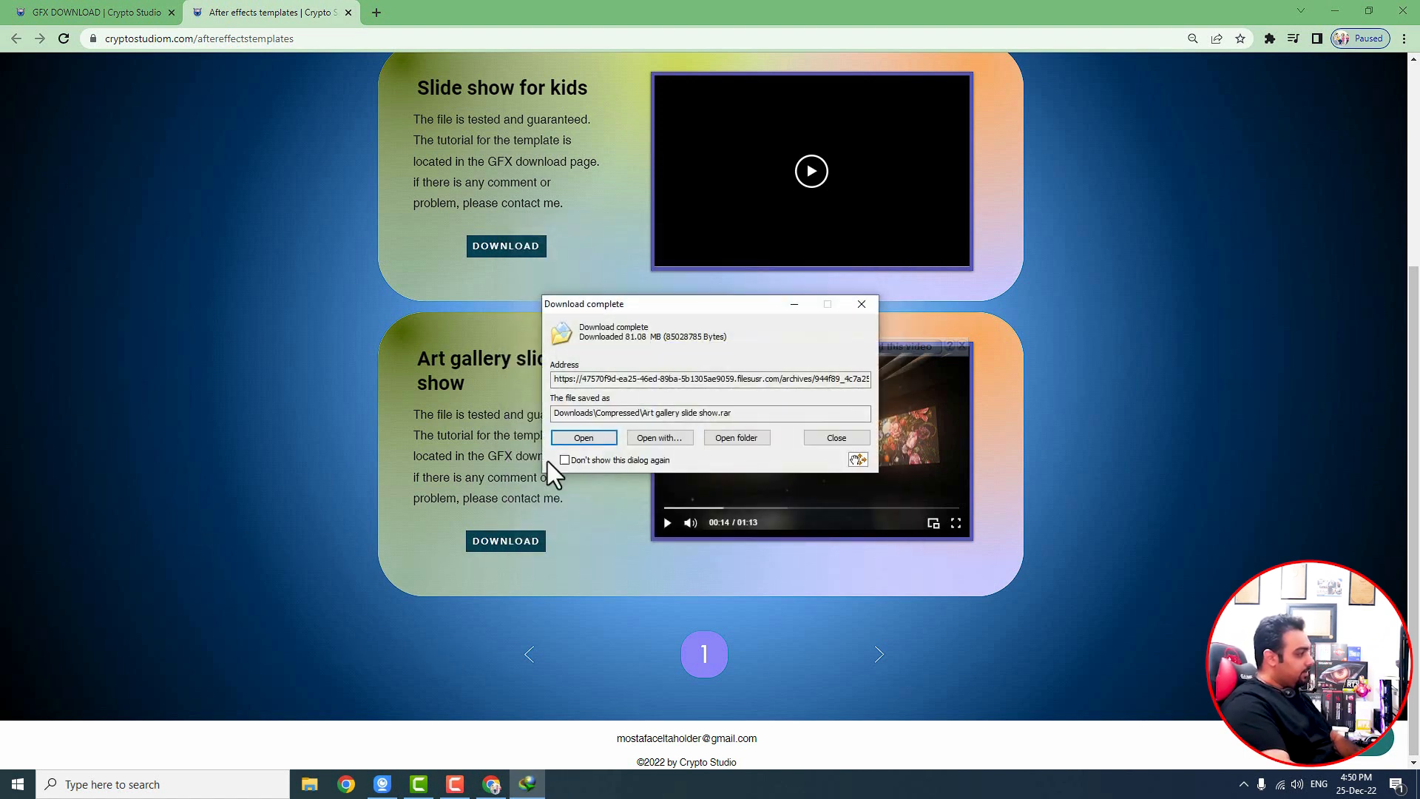
click(591, 437)
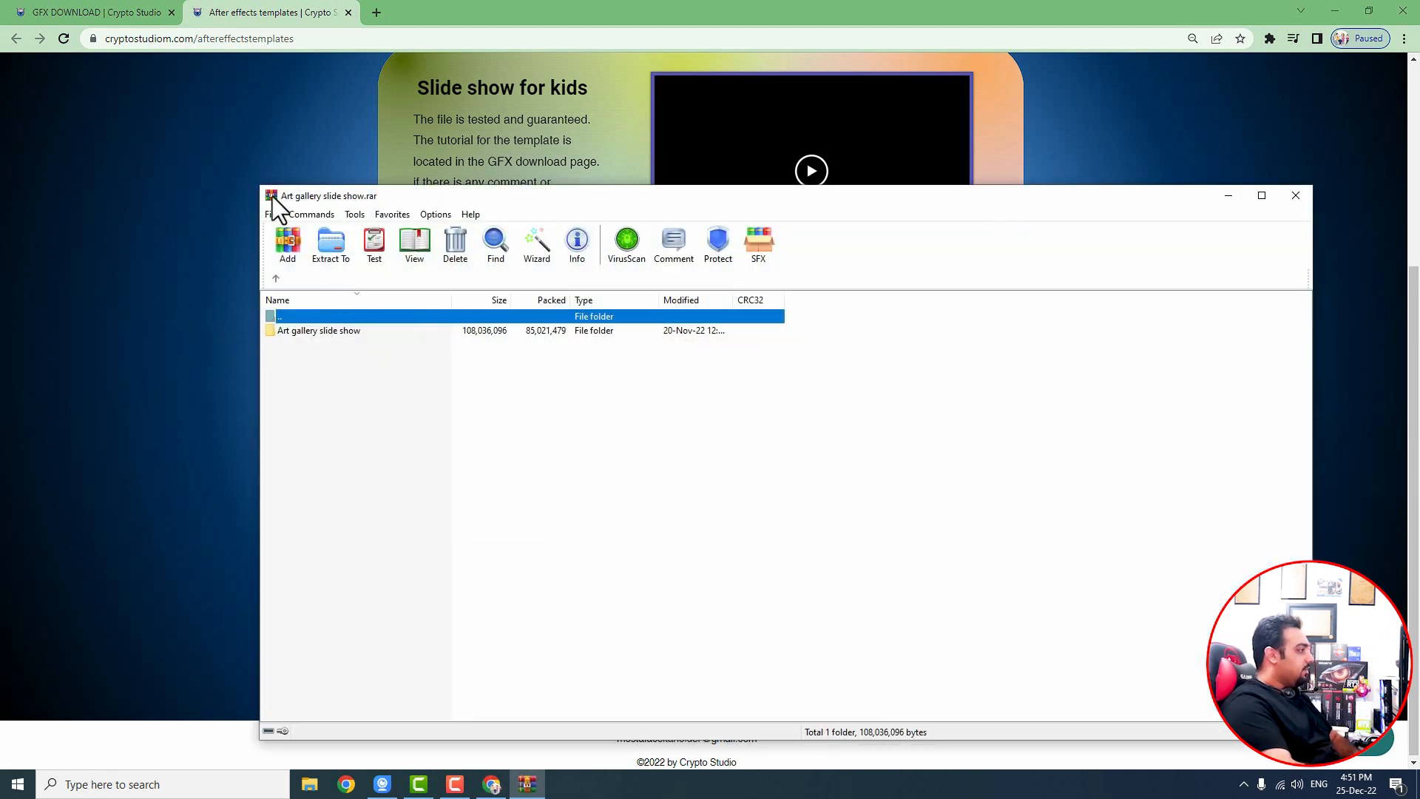
click(314, 333)
drag(1415, 792, 565, 327)
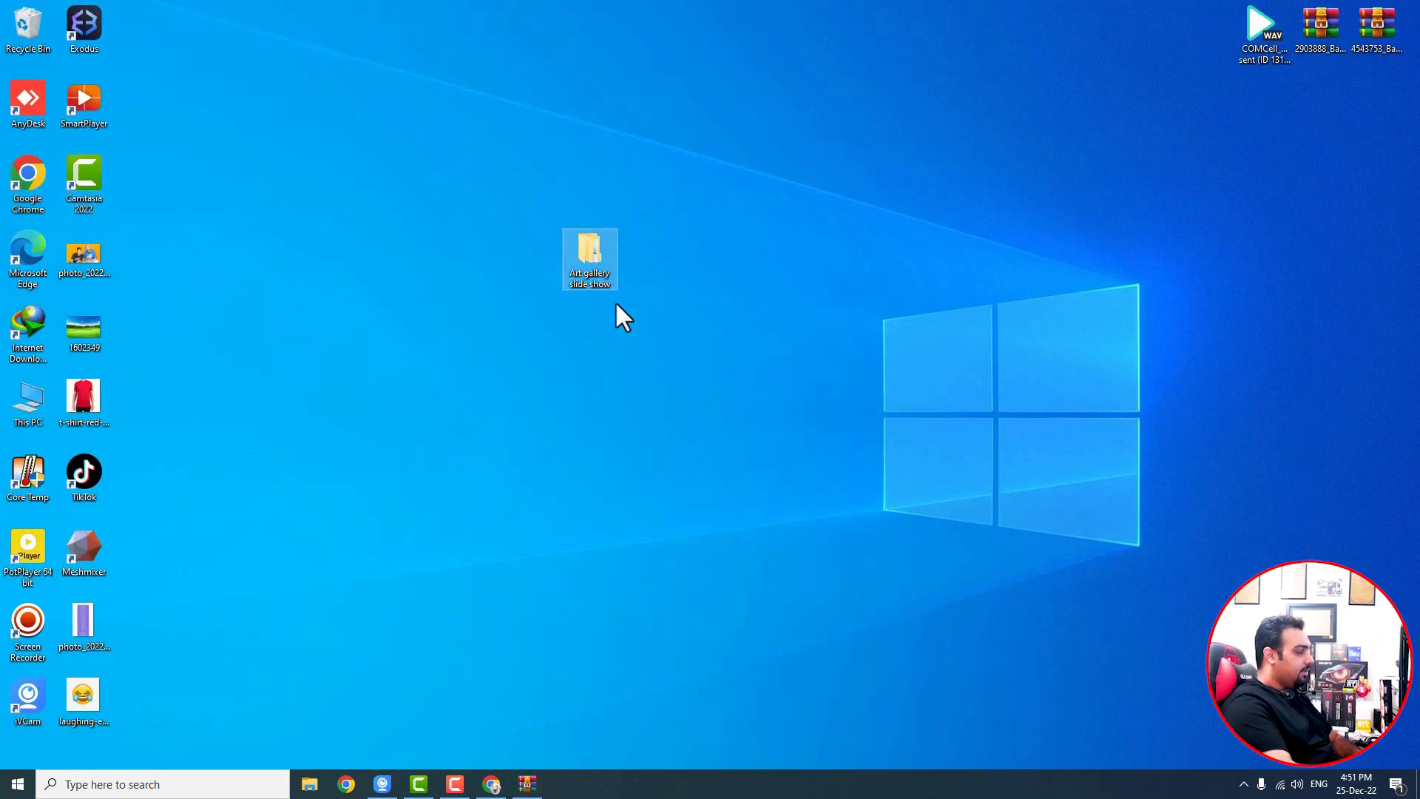
Step: Open the AI Art Gallery project in After Effects from the extracted folder's After Effects subfolder
double_click(592, 254)
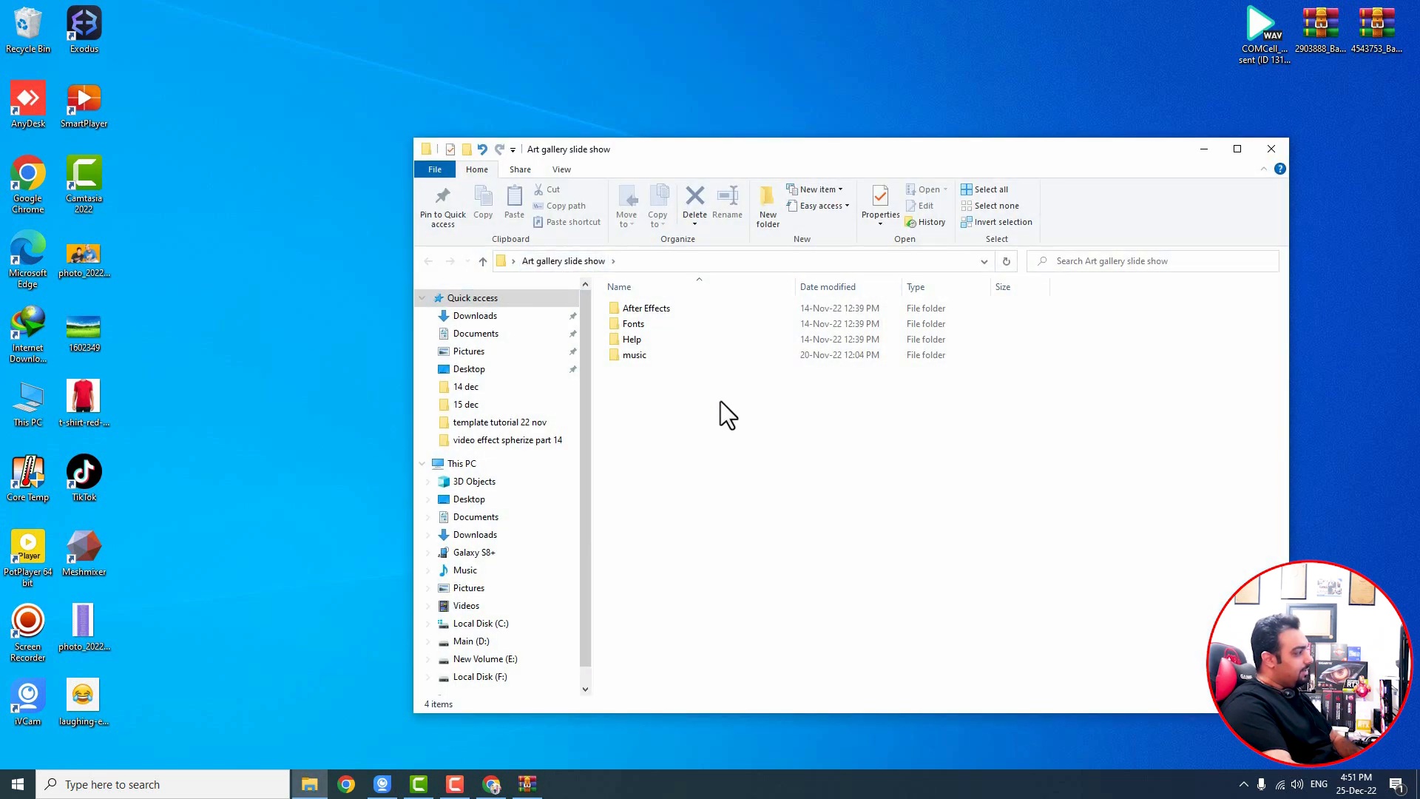
click(677, 309)
double_click(677, 308)
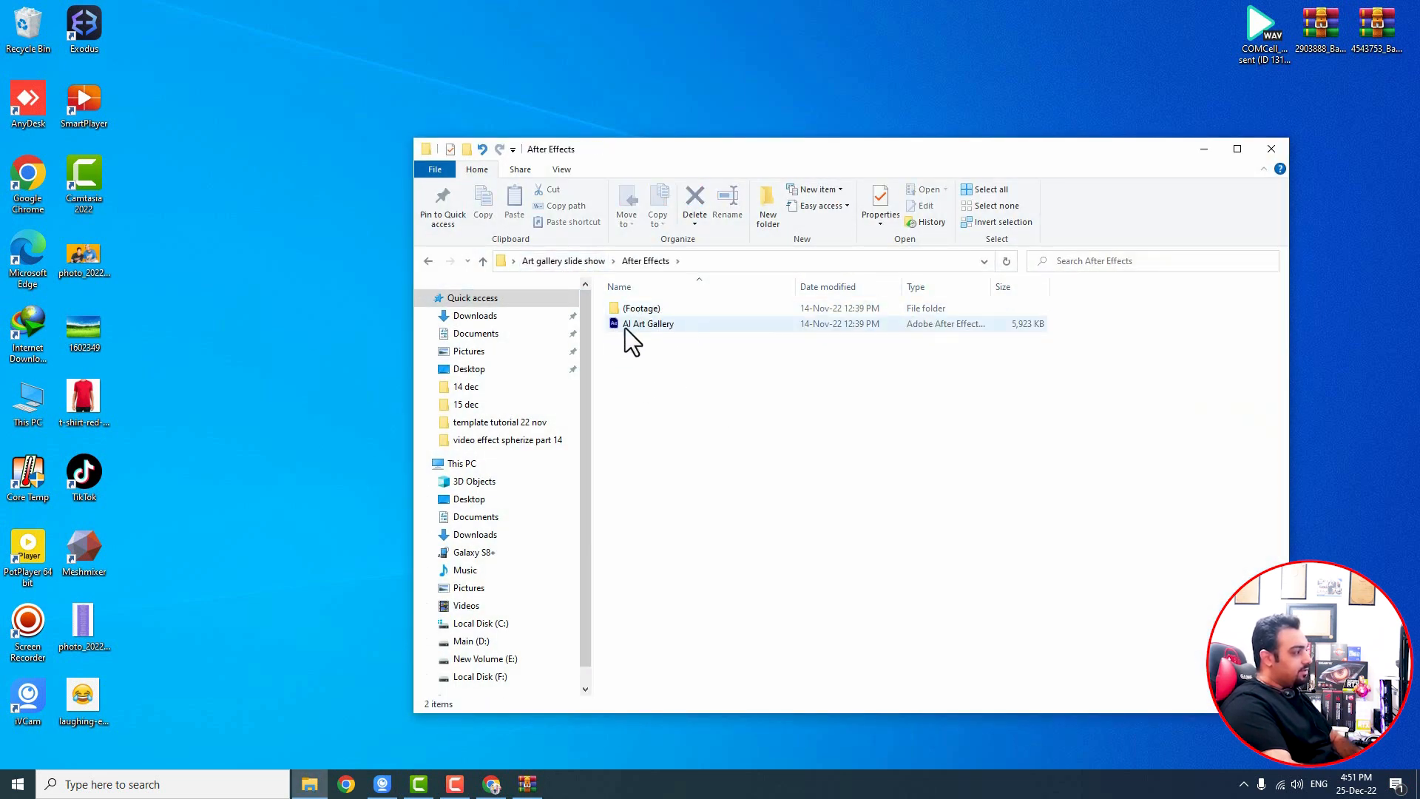
double_click(641, 323)
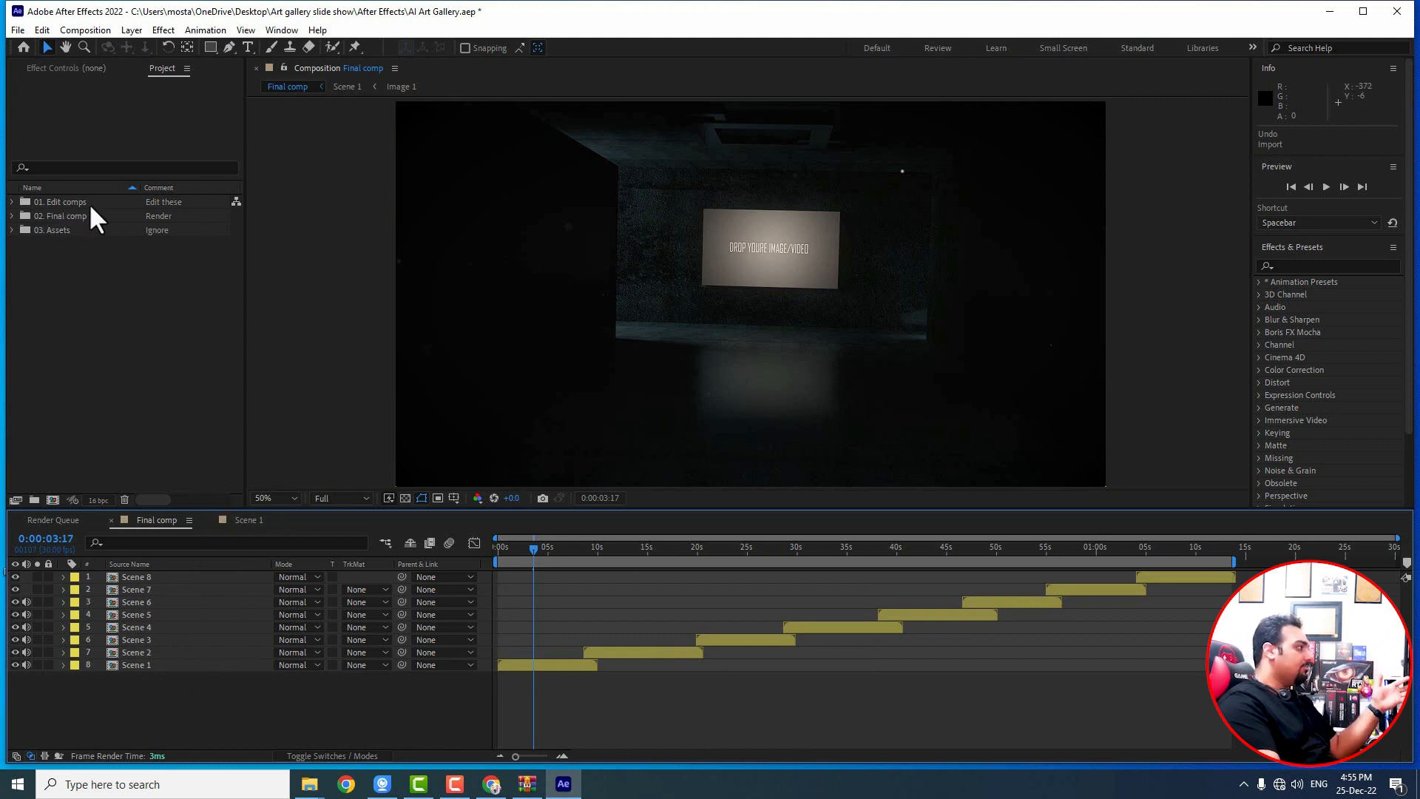
Step: Expand the 01. Edit comps folder and look through the compositions in its Colors and Images subfolders
click(12, 202)
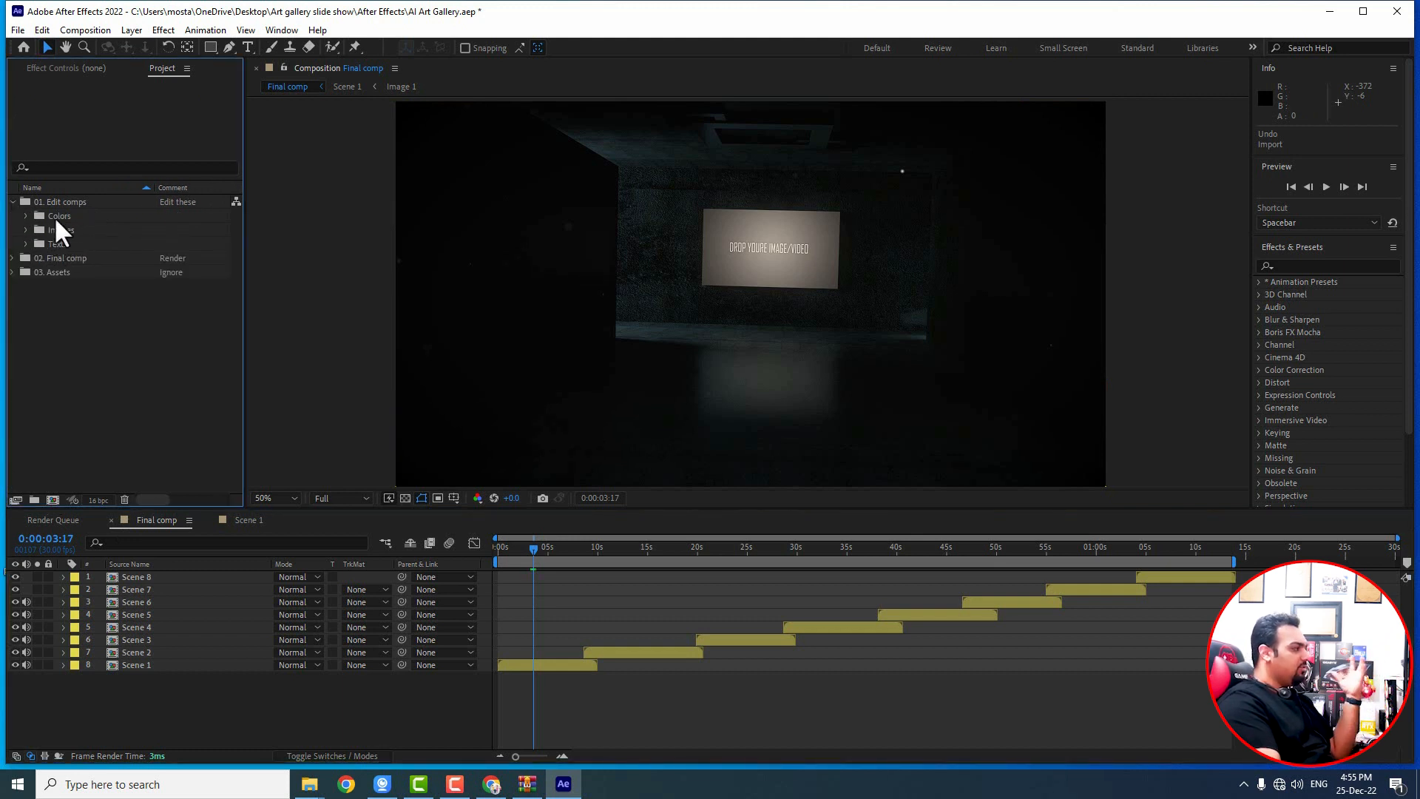
click(26, 216)
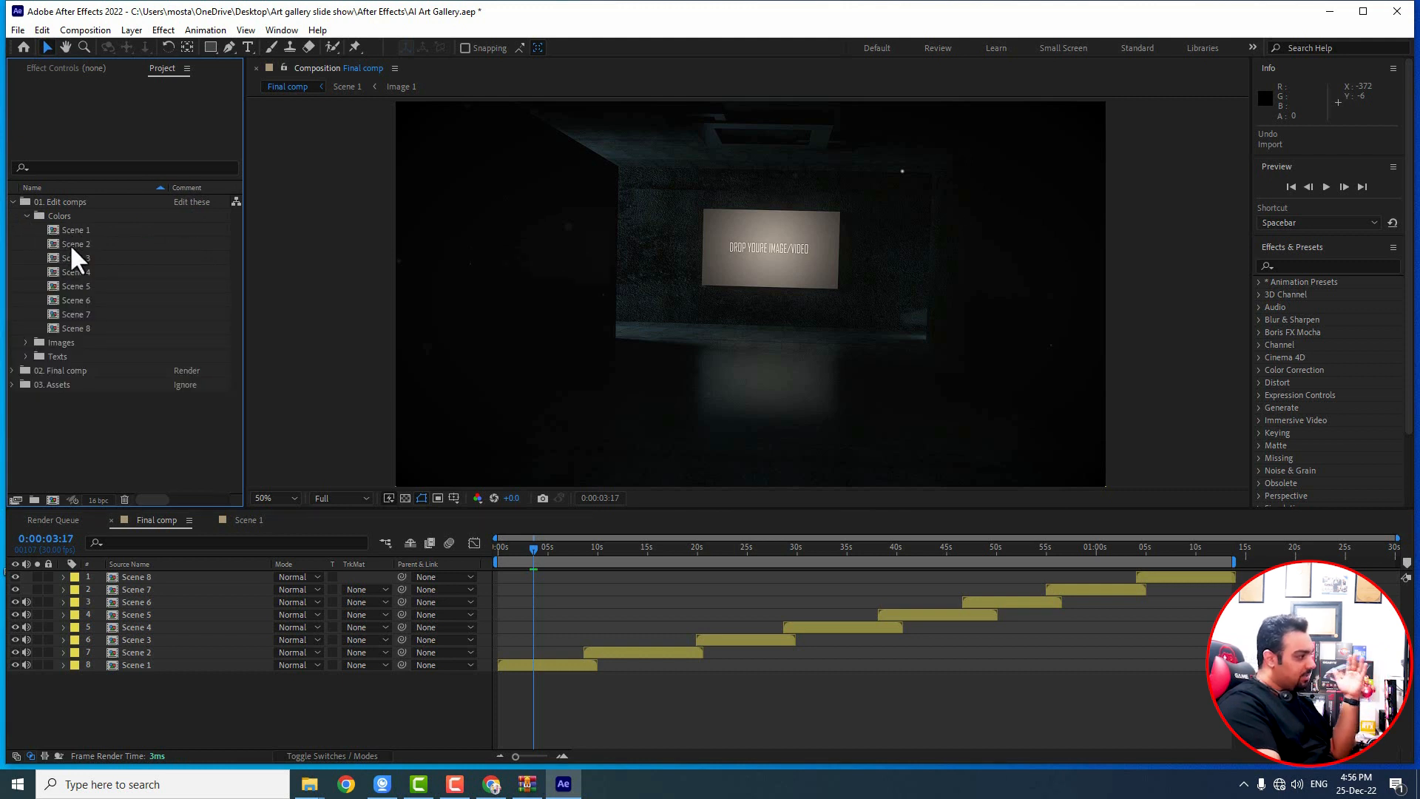
click(26, 216)
click(26, 229)
scroll(66, 311, down, 4)
scroll(66, 311, down, 2)
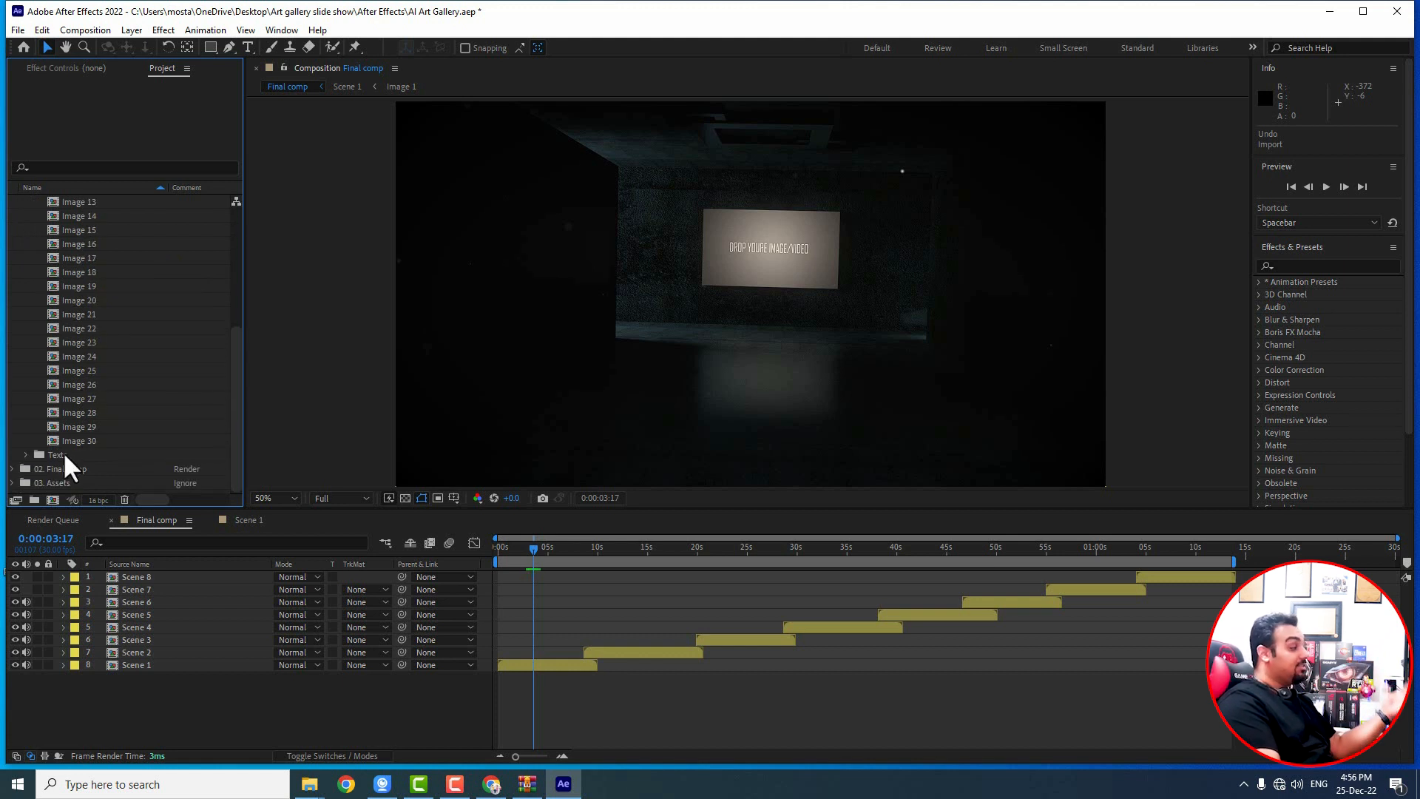
scroll(85, 418, up, 5)
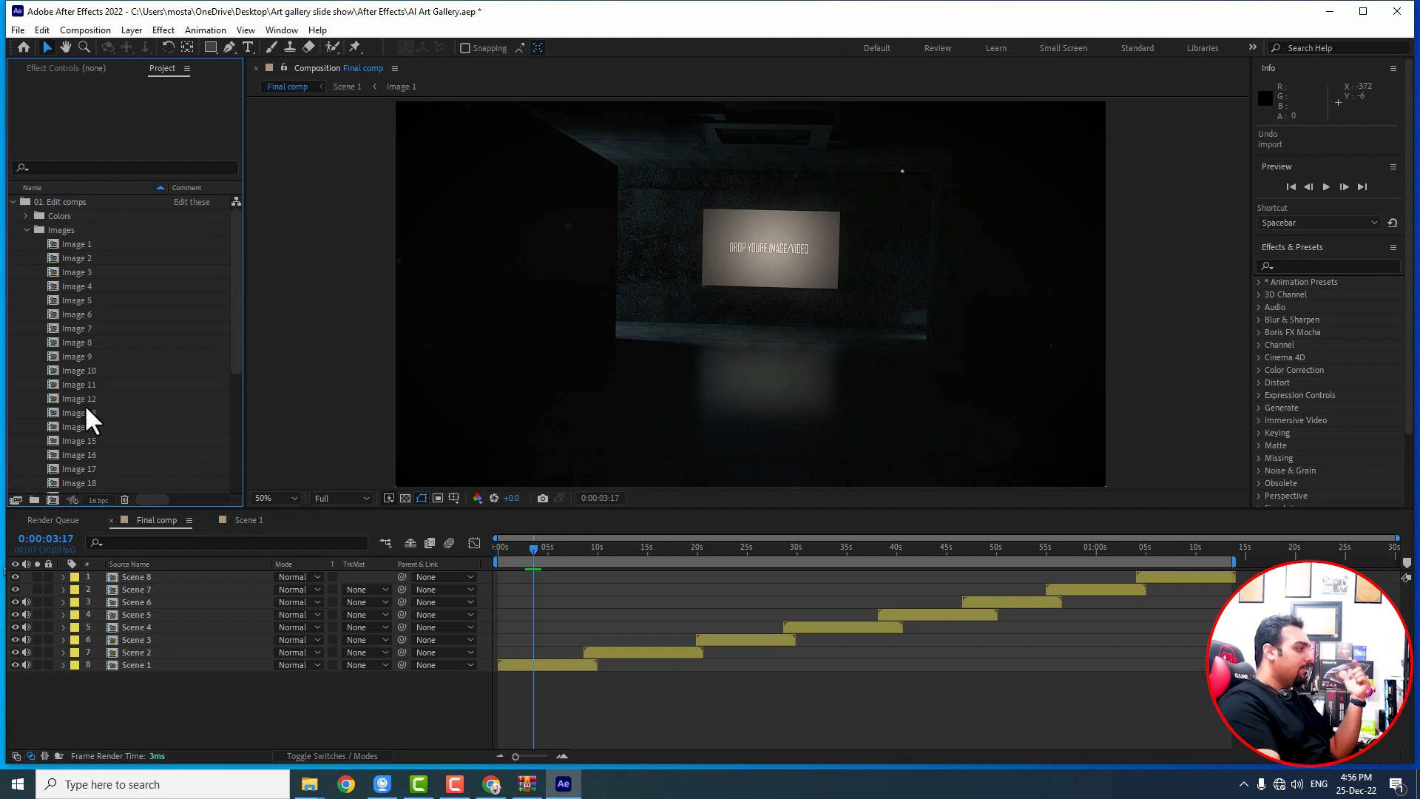
Step: Open the Image 1 composition and delete its Demo Image.jpg placeholder layer
double_click(77, 244)
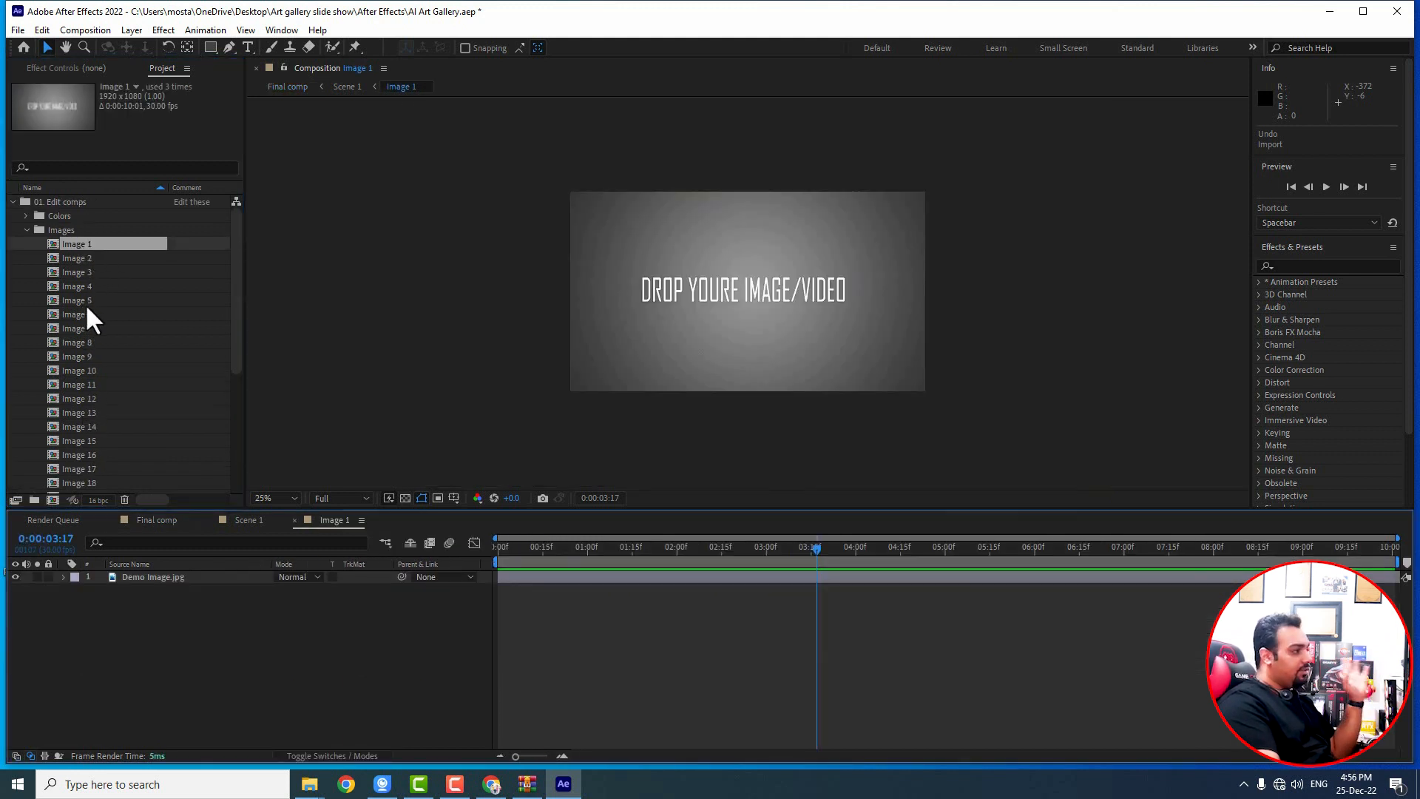
click(148, 578)
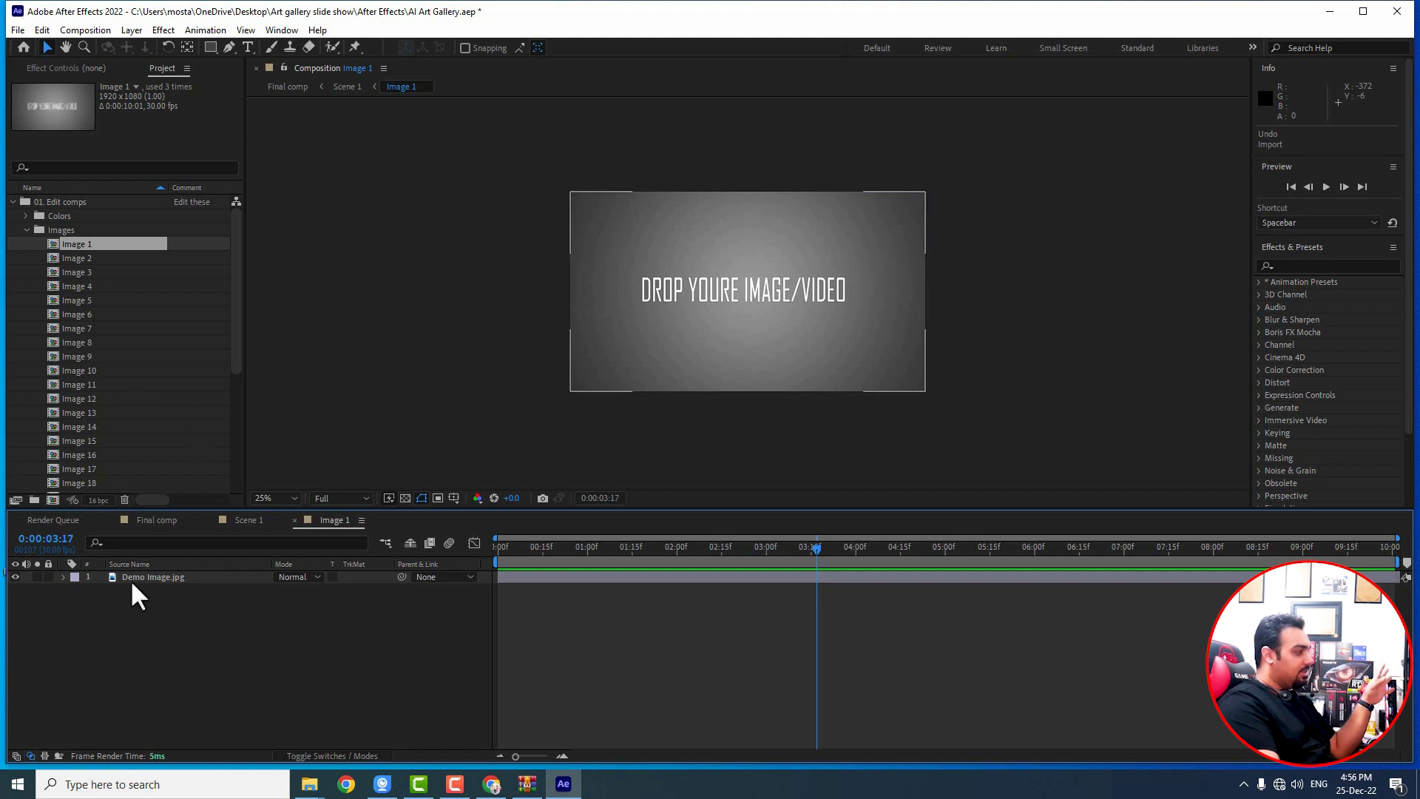
click(166, 579)
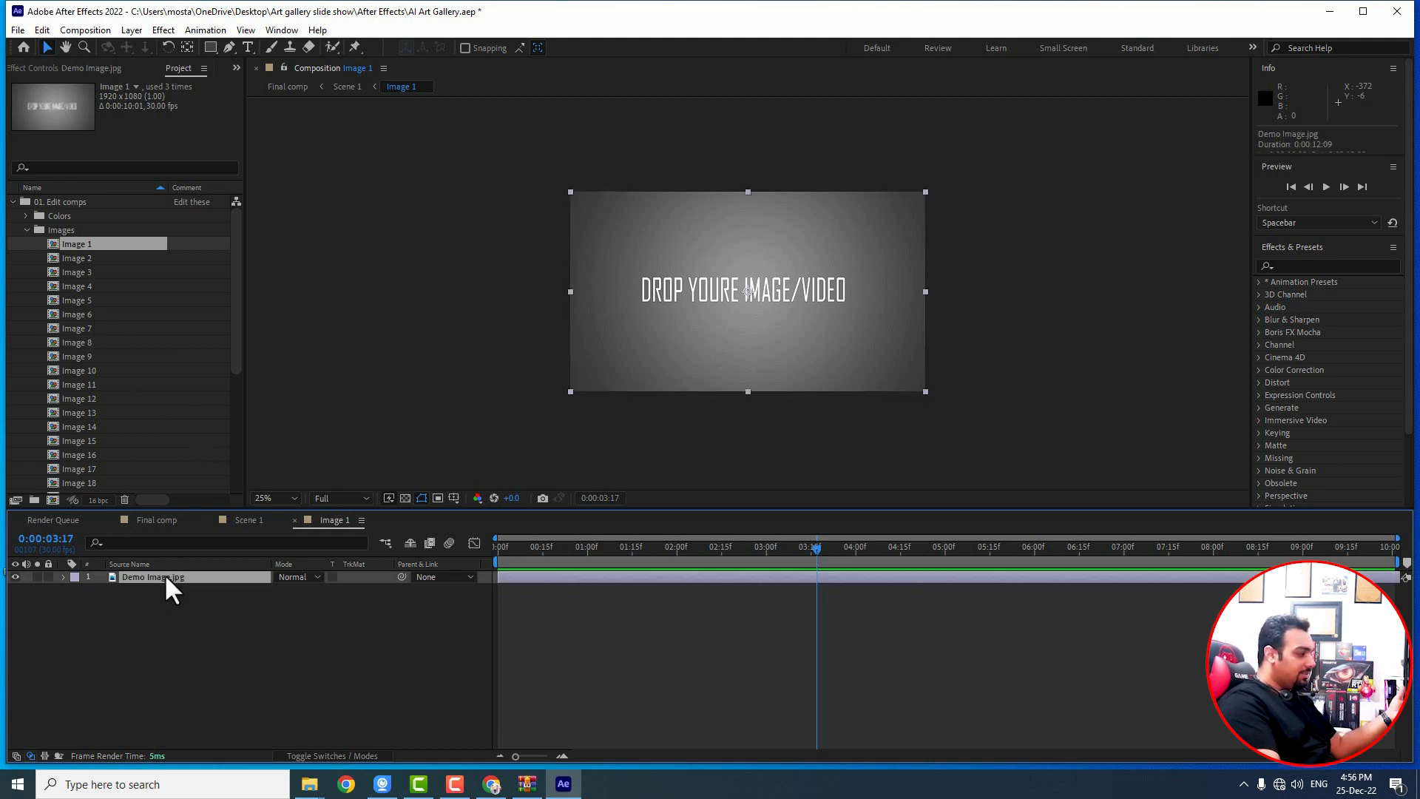
key(Delete)
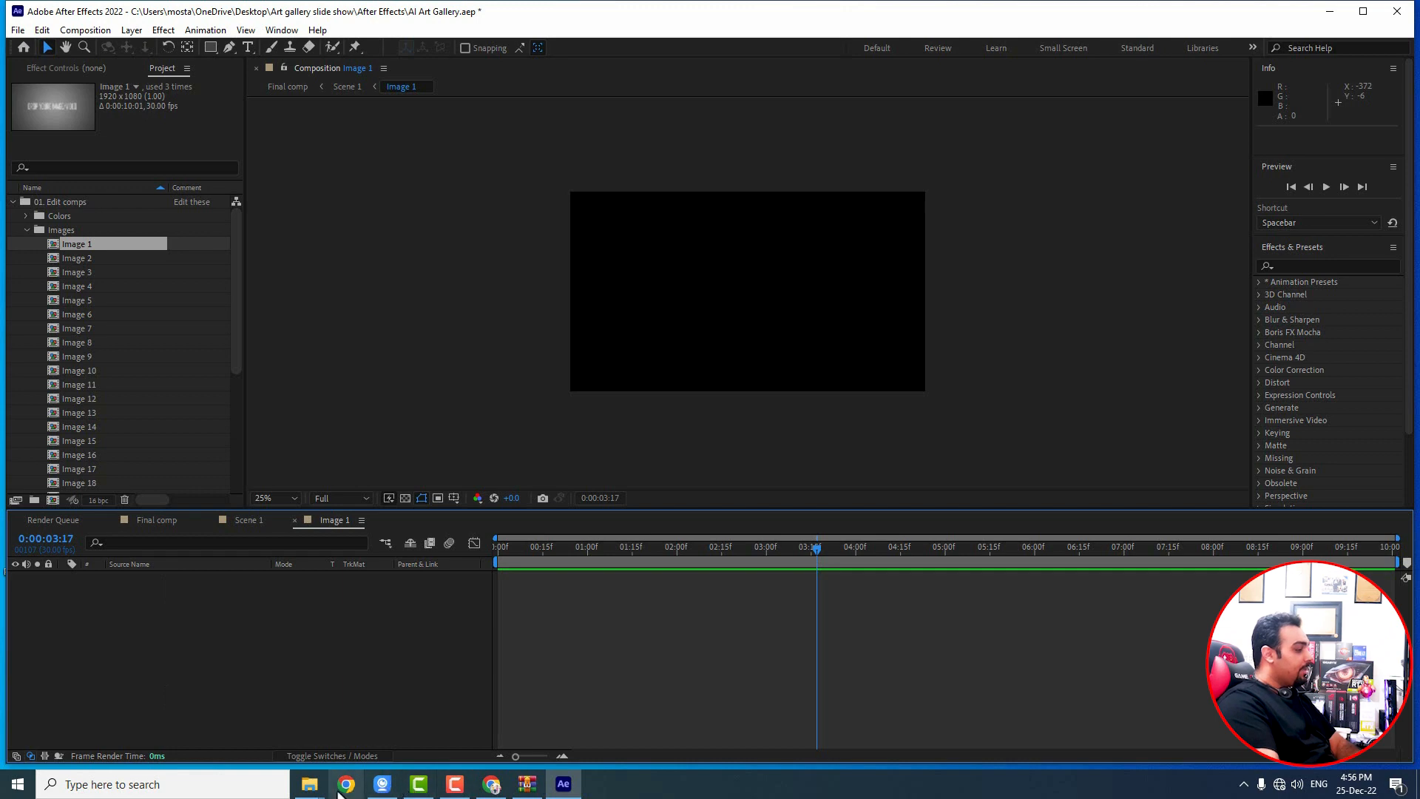
Step: Import green screen thumbnail0.jpg from the green screen folder into the project and add it as a layer in Image 1
mouse_move(309, 787)
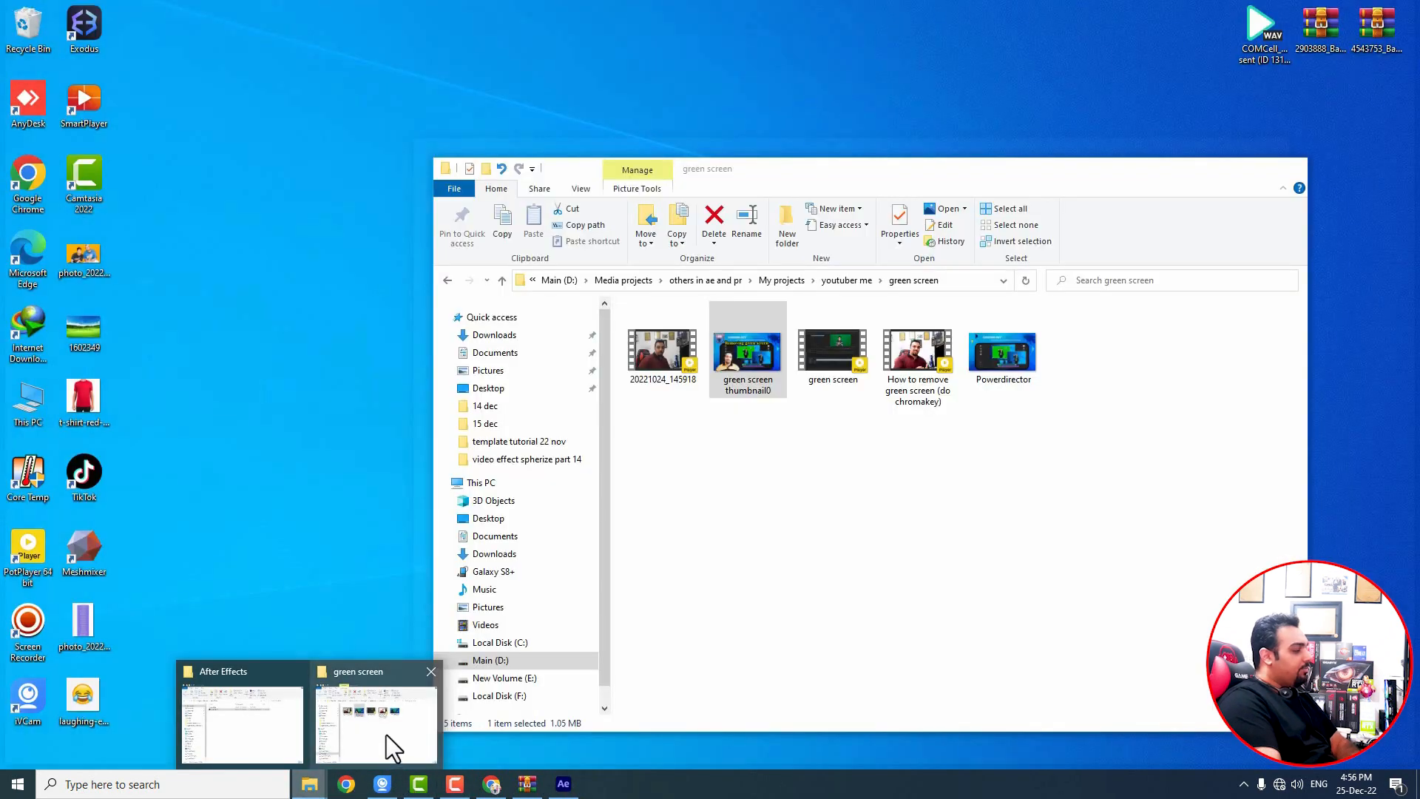
click(403, 754)
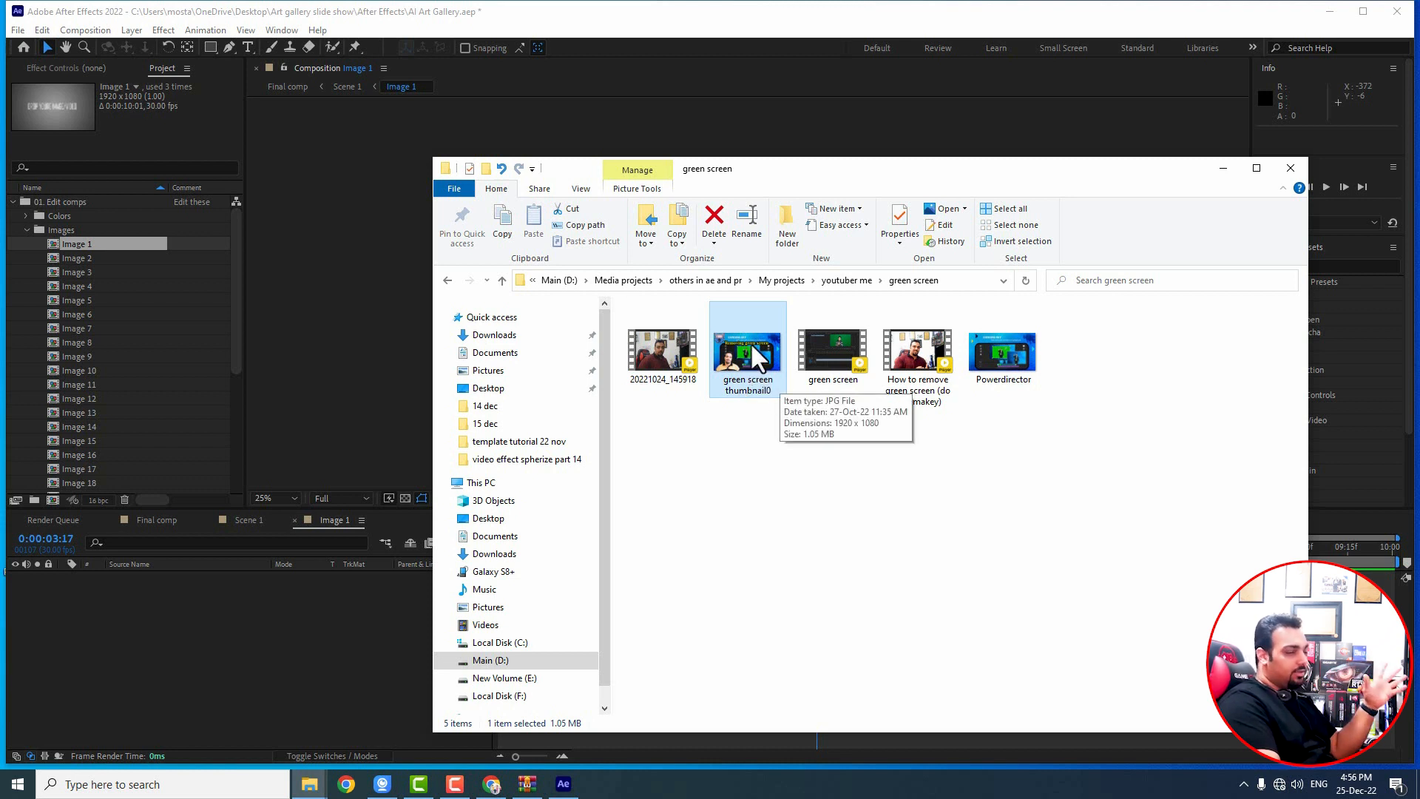
drag(756, 362, 95, 335)
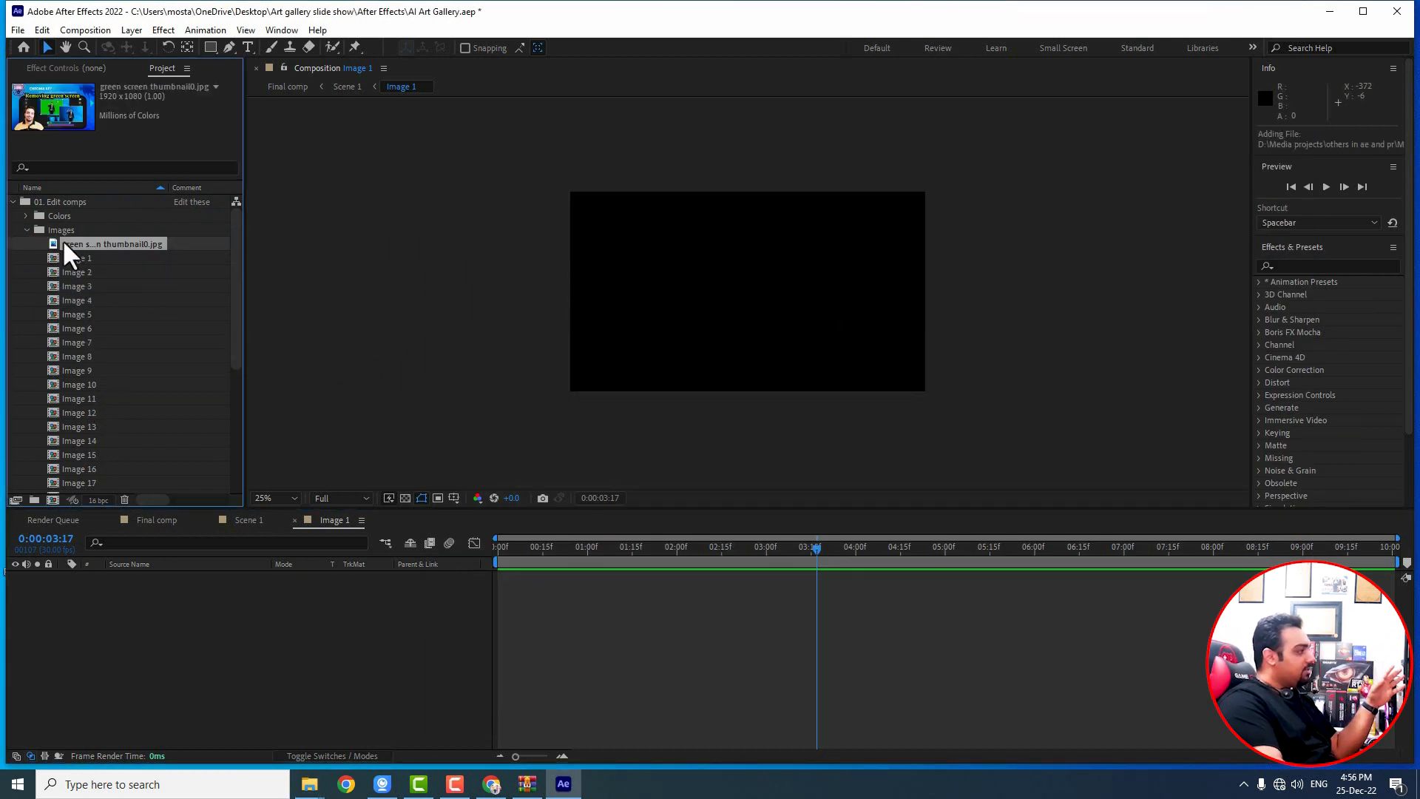
drag(68, 245, 210, 585)
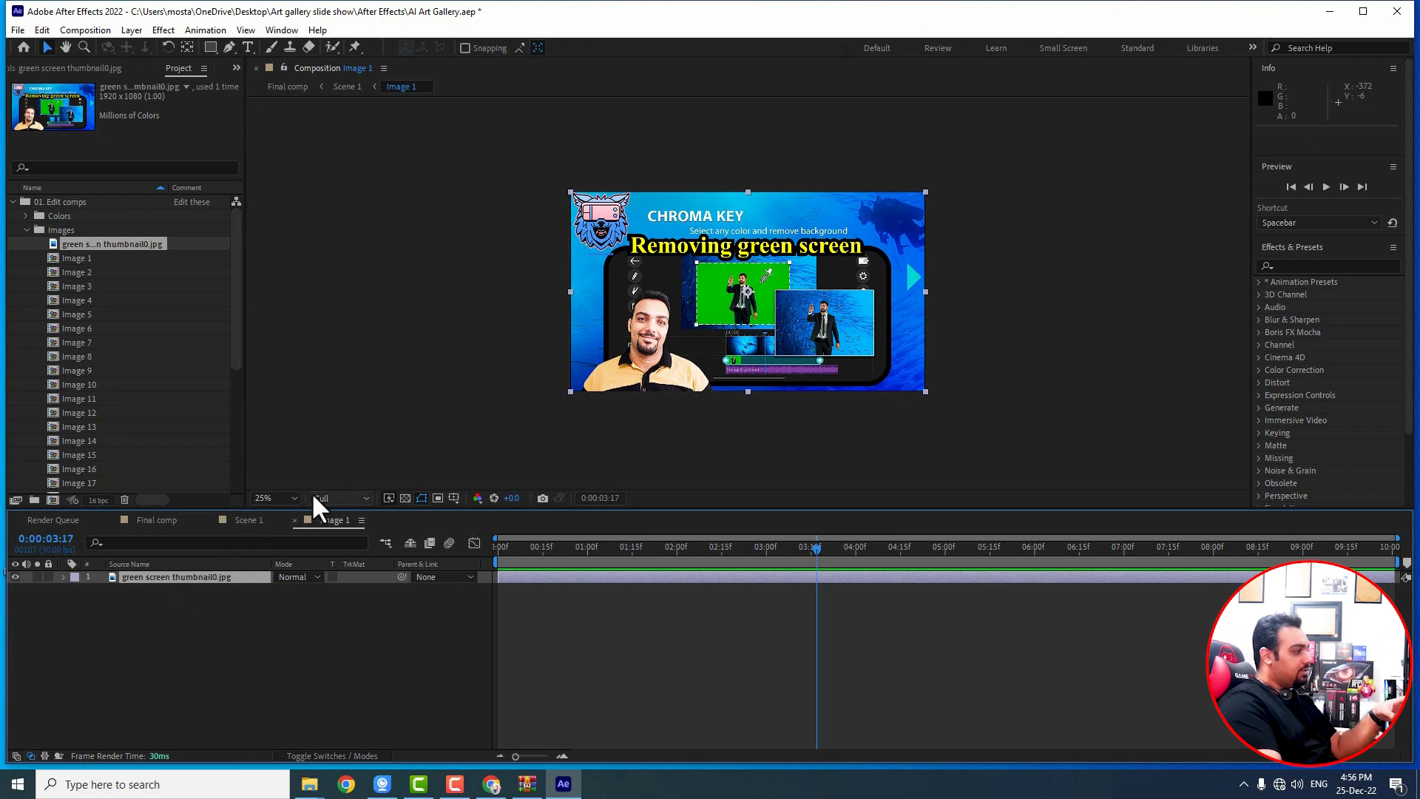
Step: Play back Final comp briefly to check the replaced picture in the first scene
click(155, 528)
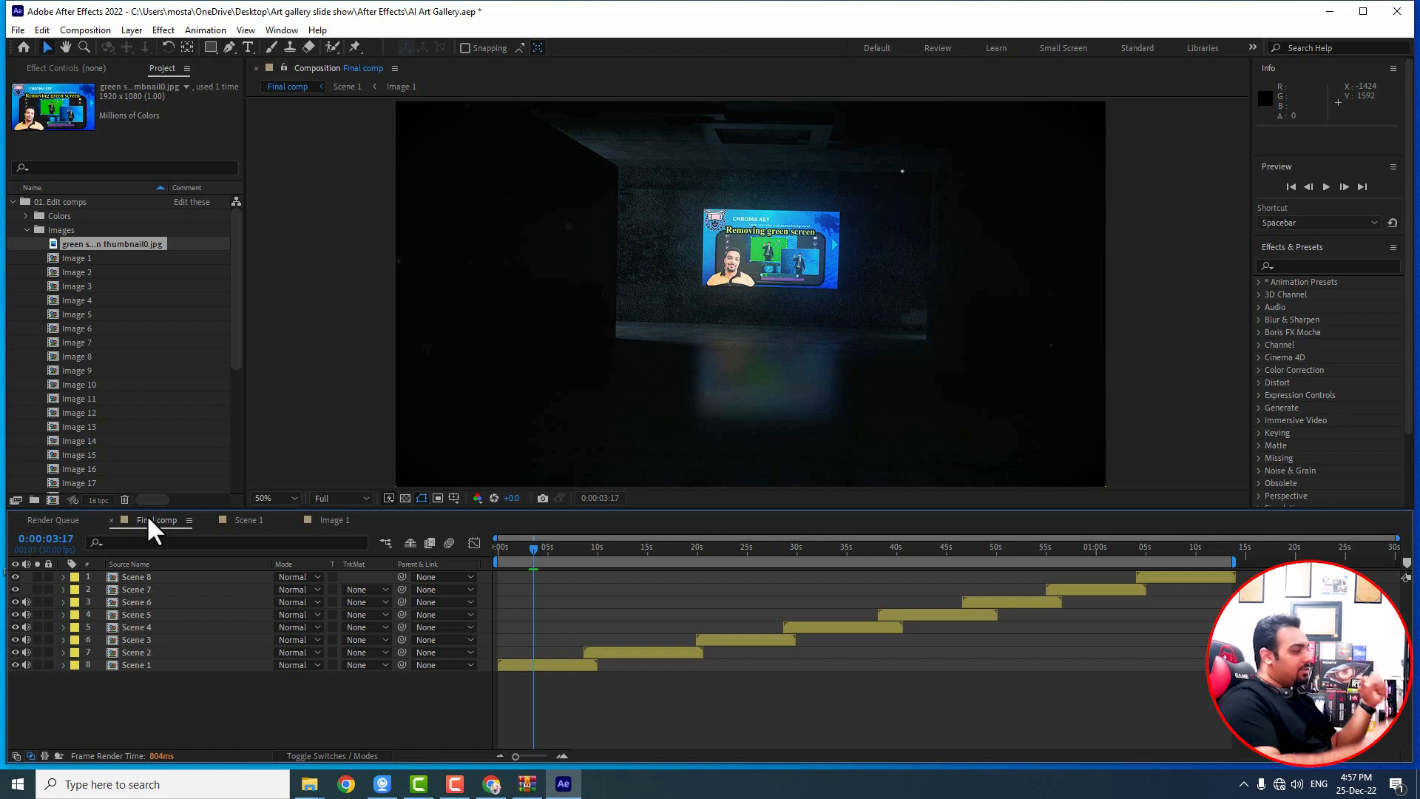
key(space)
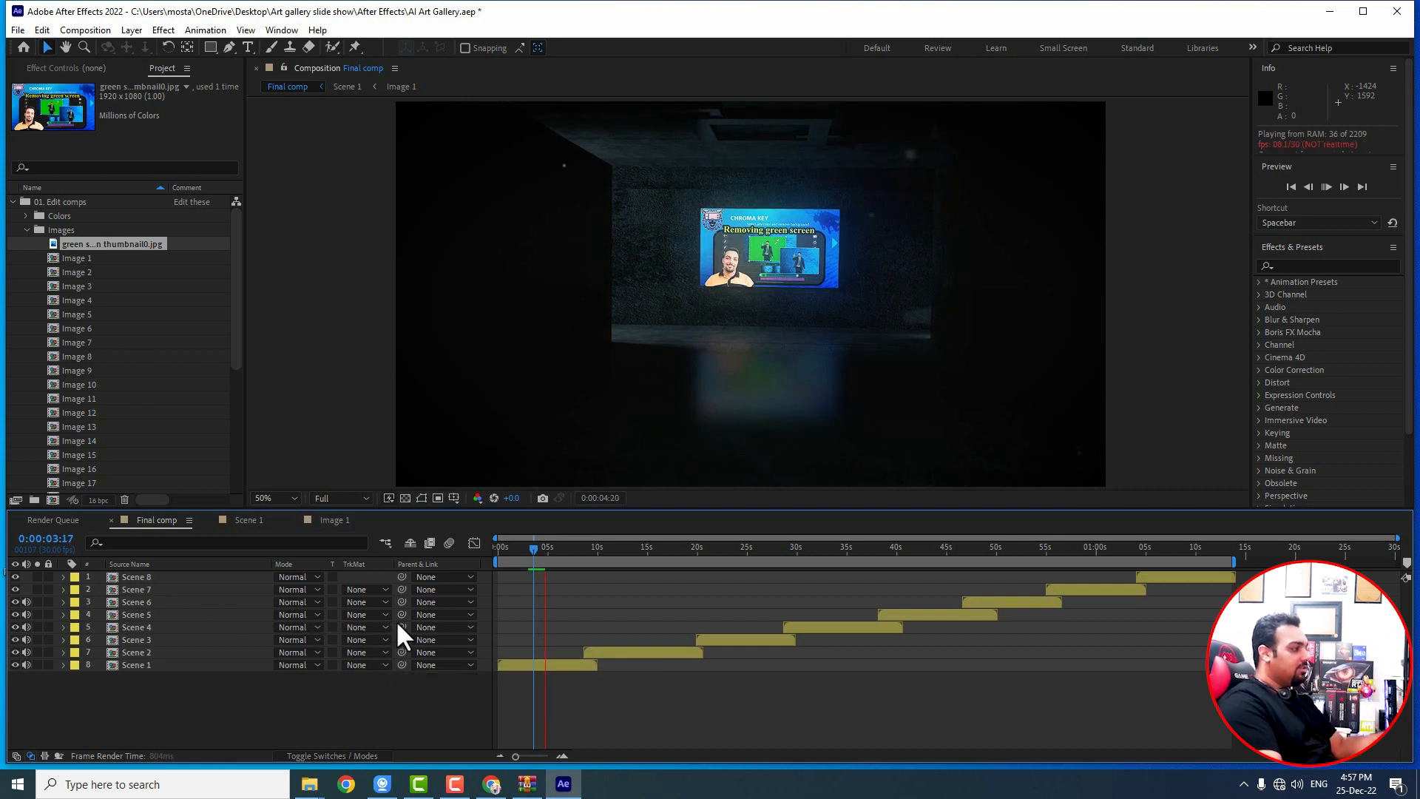
key(space)
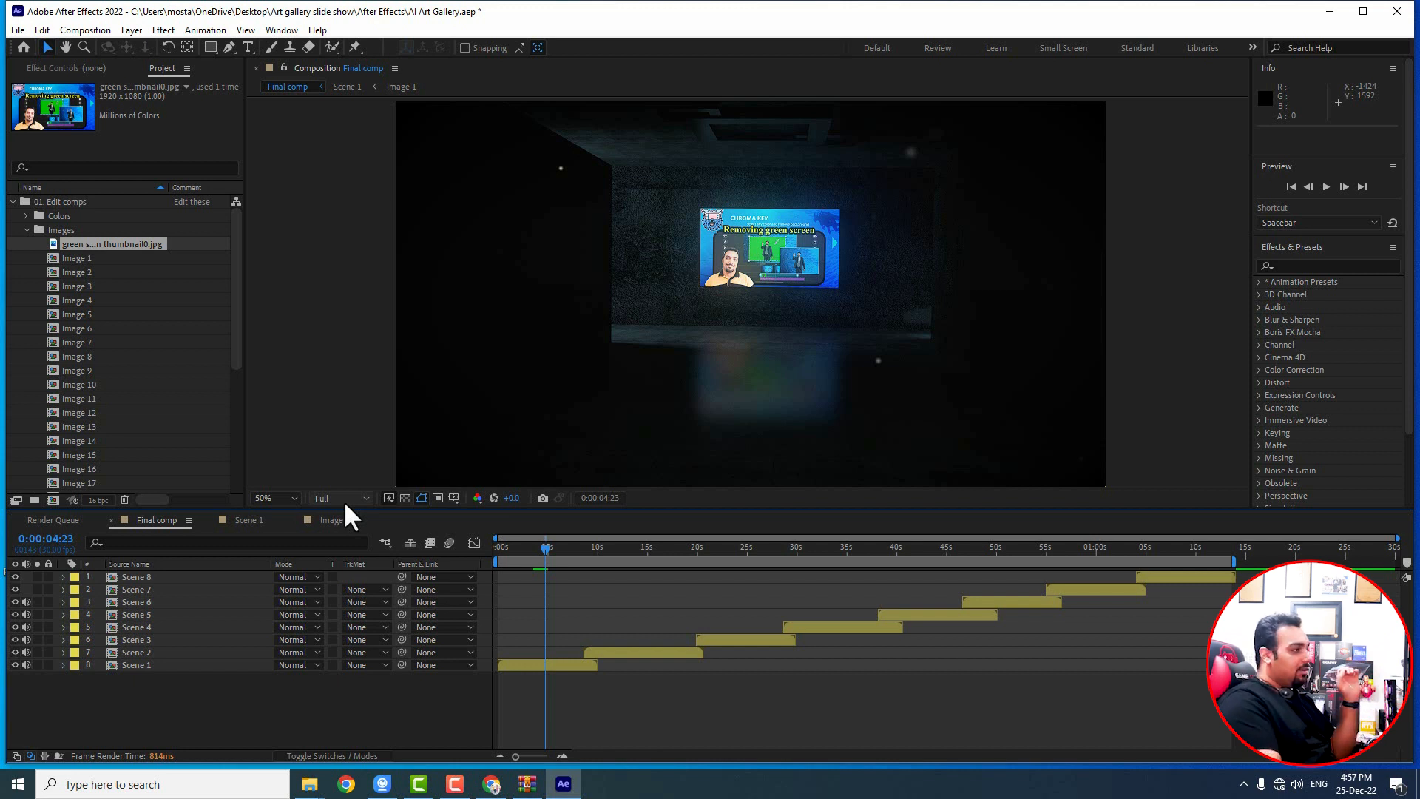
Step: Set the Final comp preview resolution to Quarter and play the composition through the start of the second scene
click(348, 496)
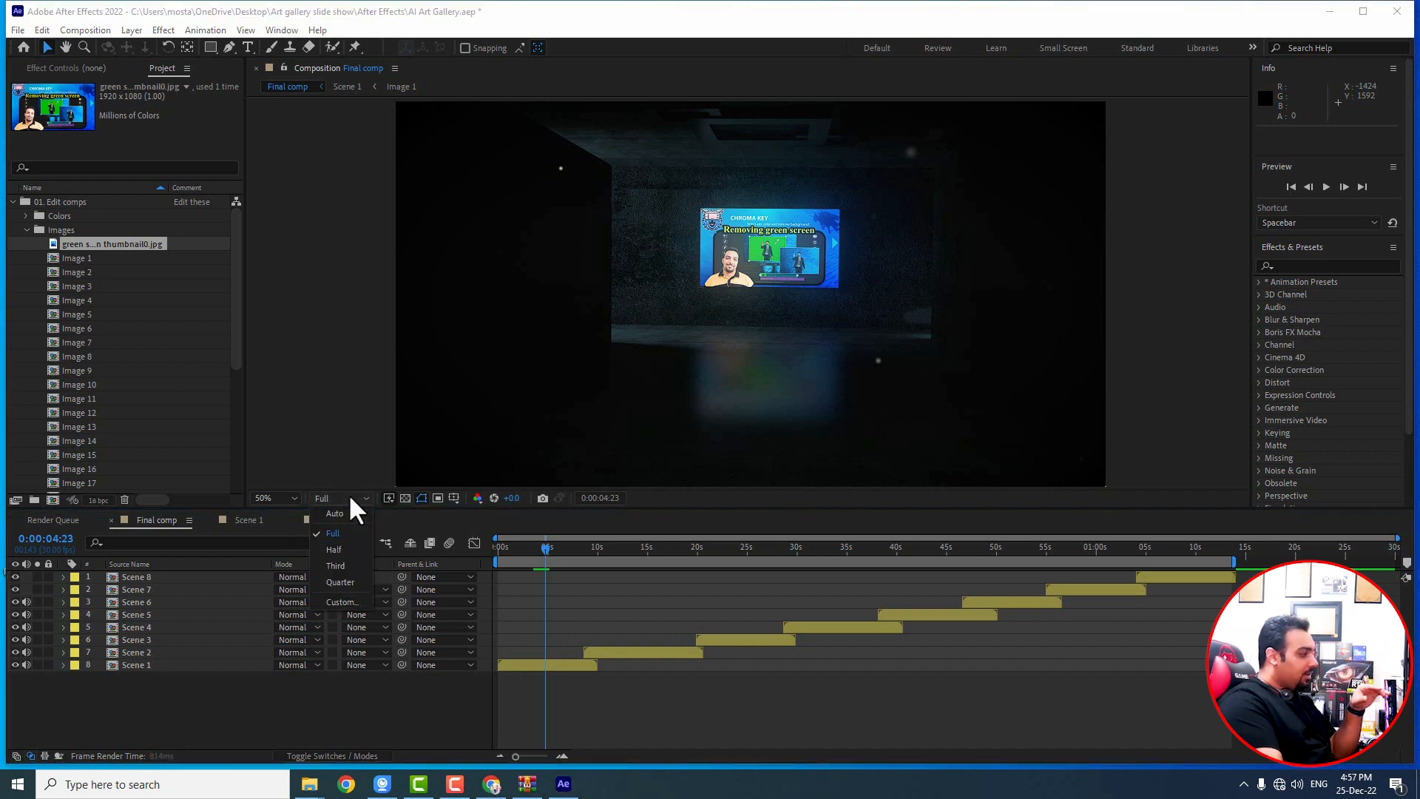
click(344, 579)
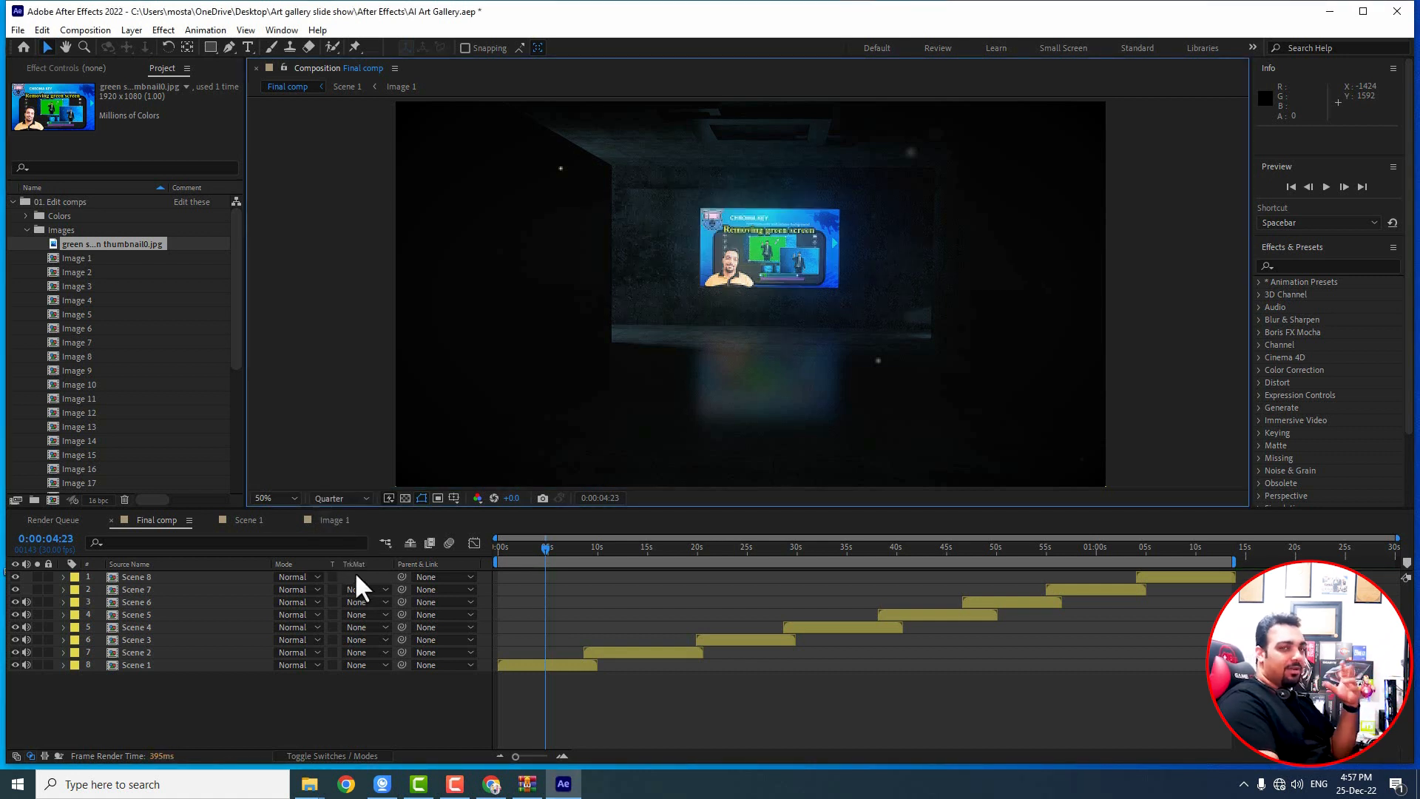
key(space)
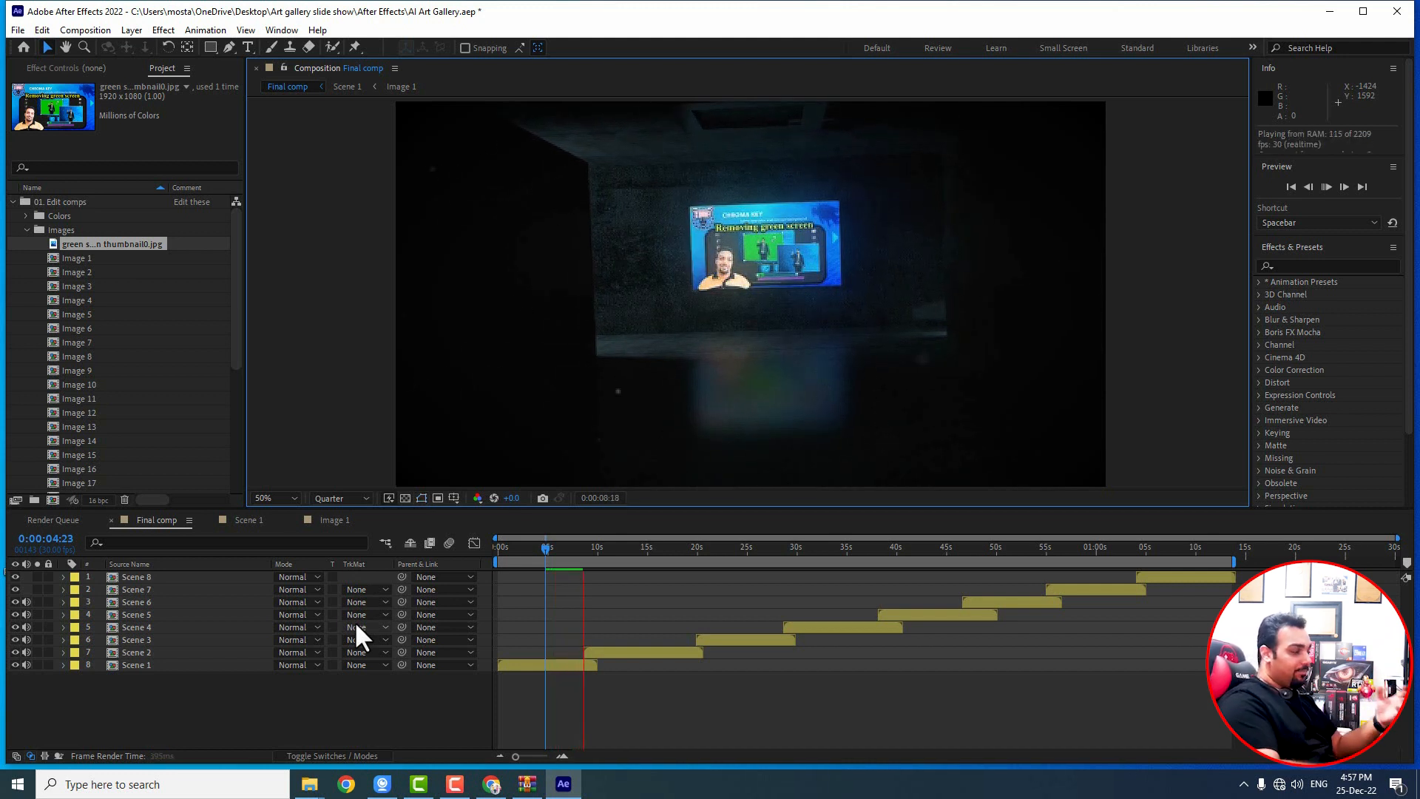
key(space)
key(space)
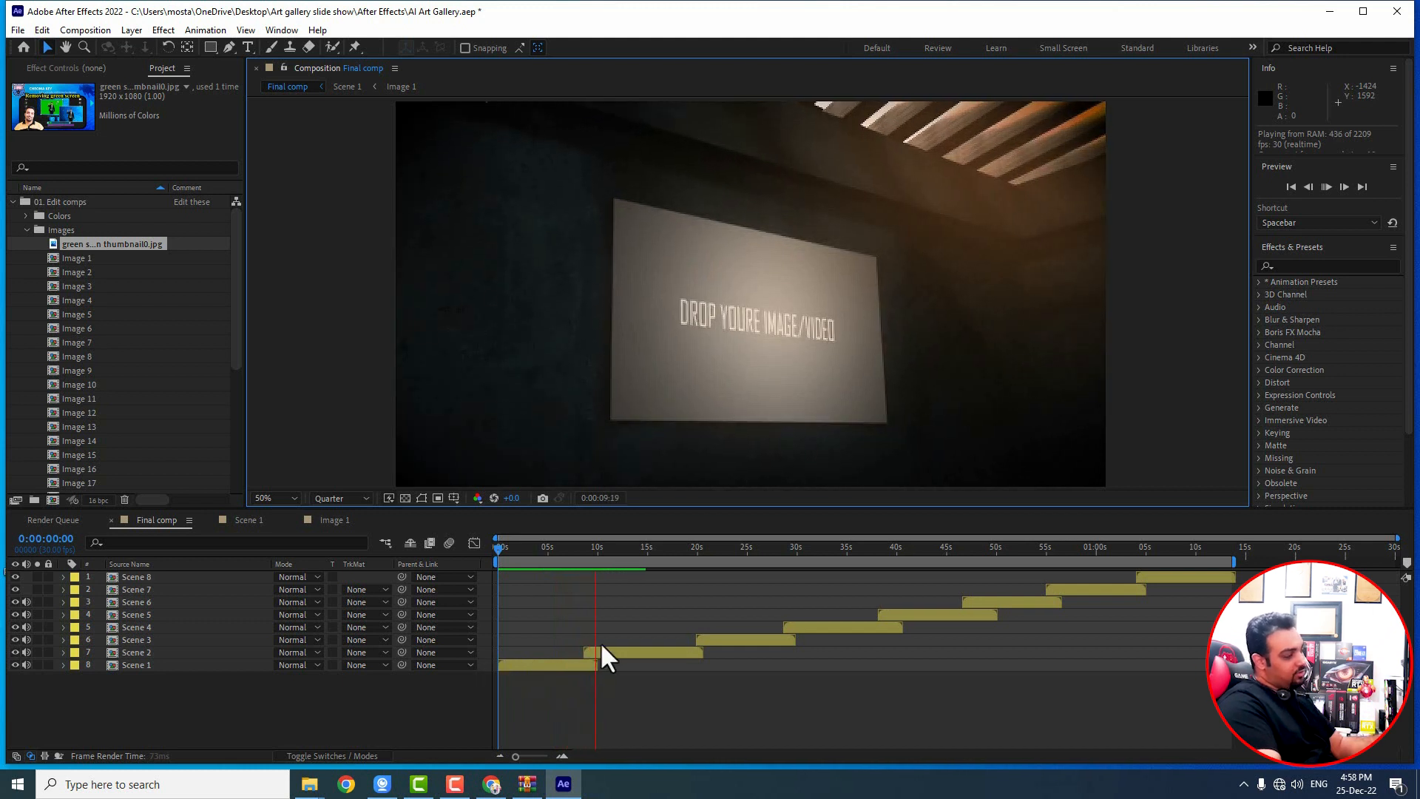
key(space)
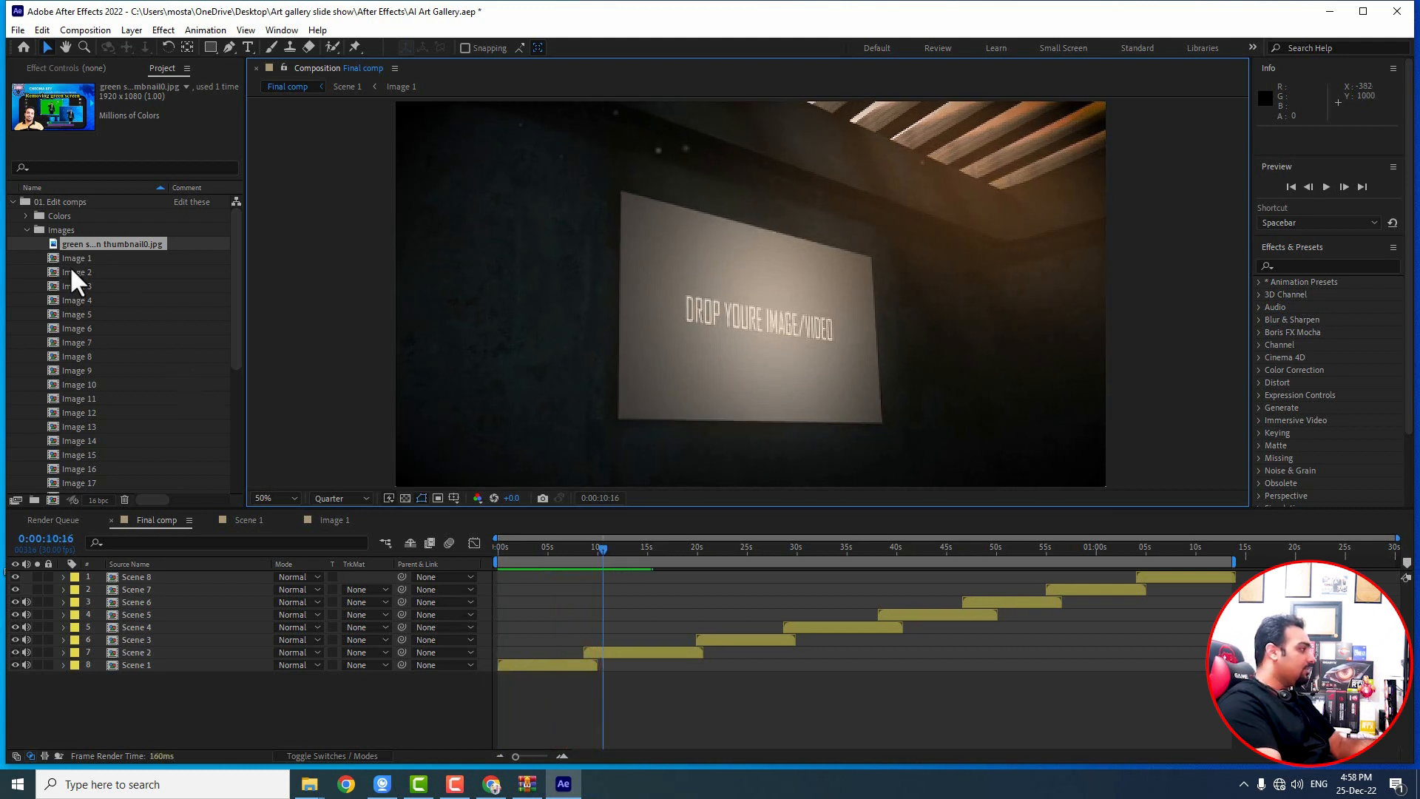
Step: Open the Image 2 composition, close the Image 1 and Scene 1 timelines, and delete Image 2's Demo Image.jpg placeholder layer
double_click(79, 273)
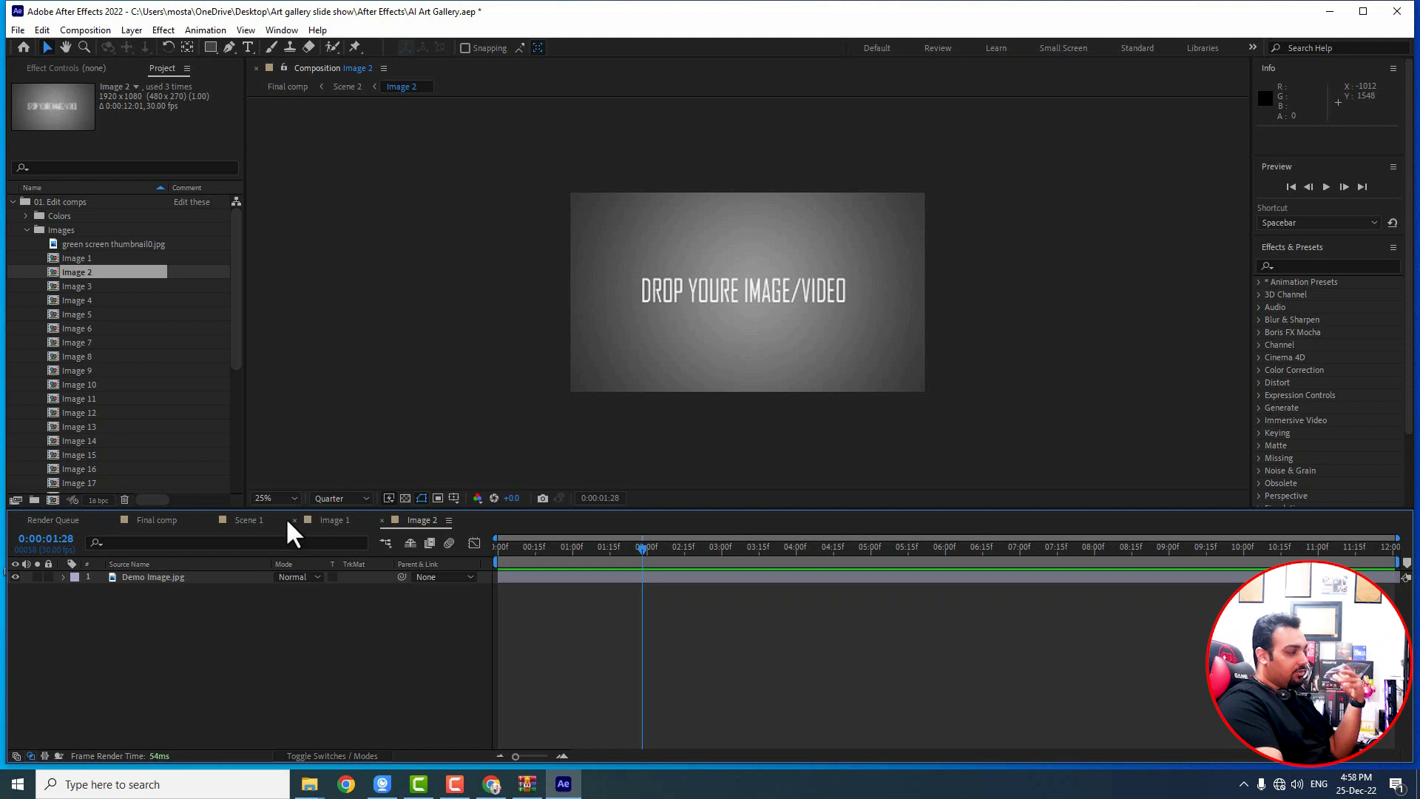
click(295, 519)
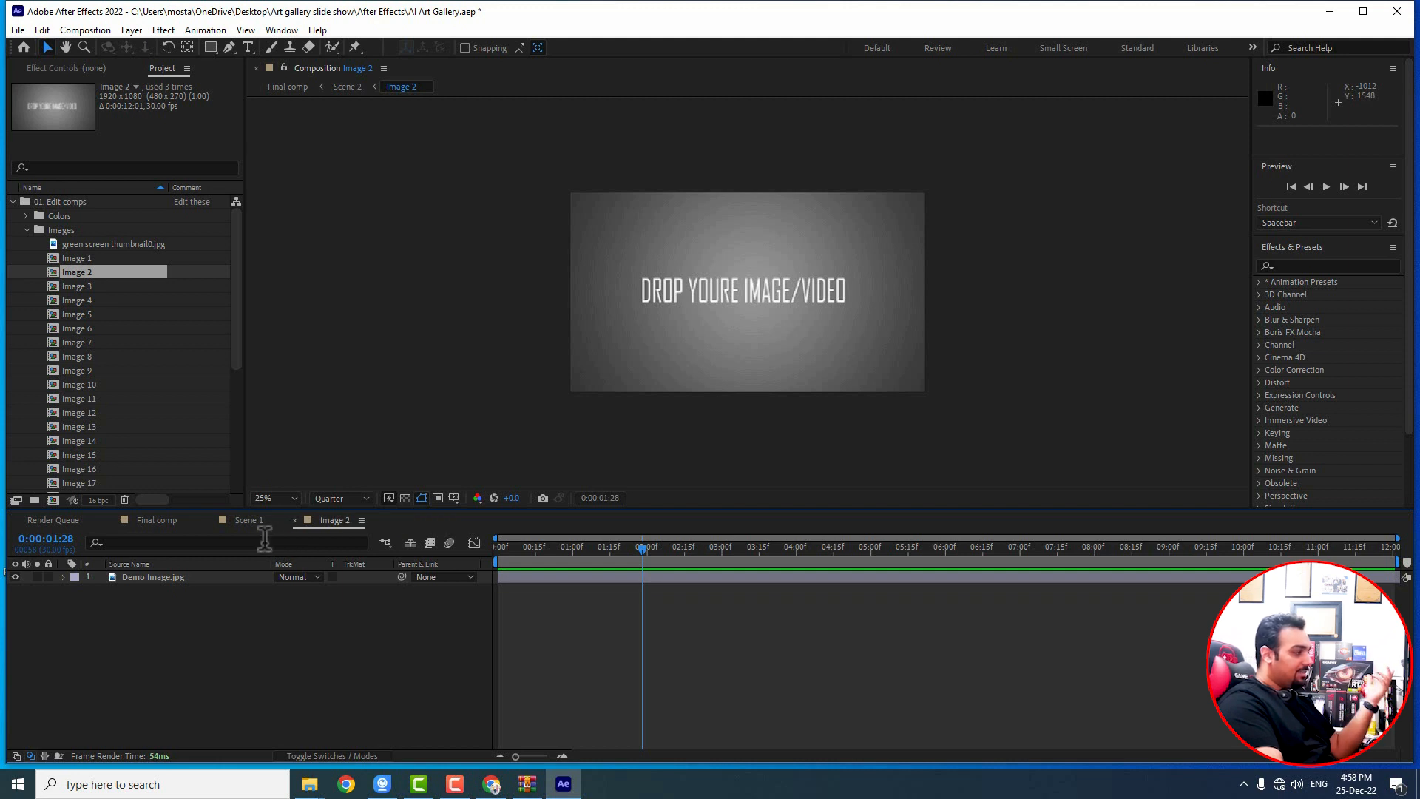
click(210, 519)
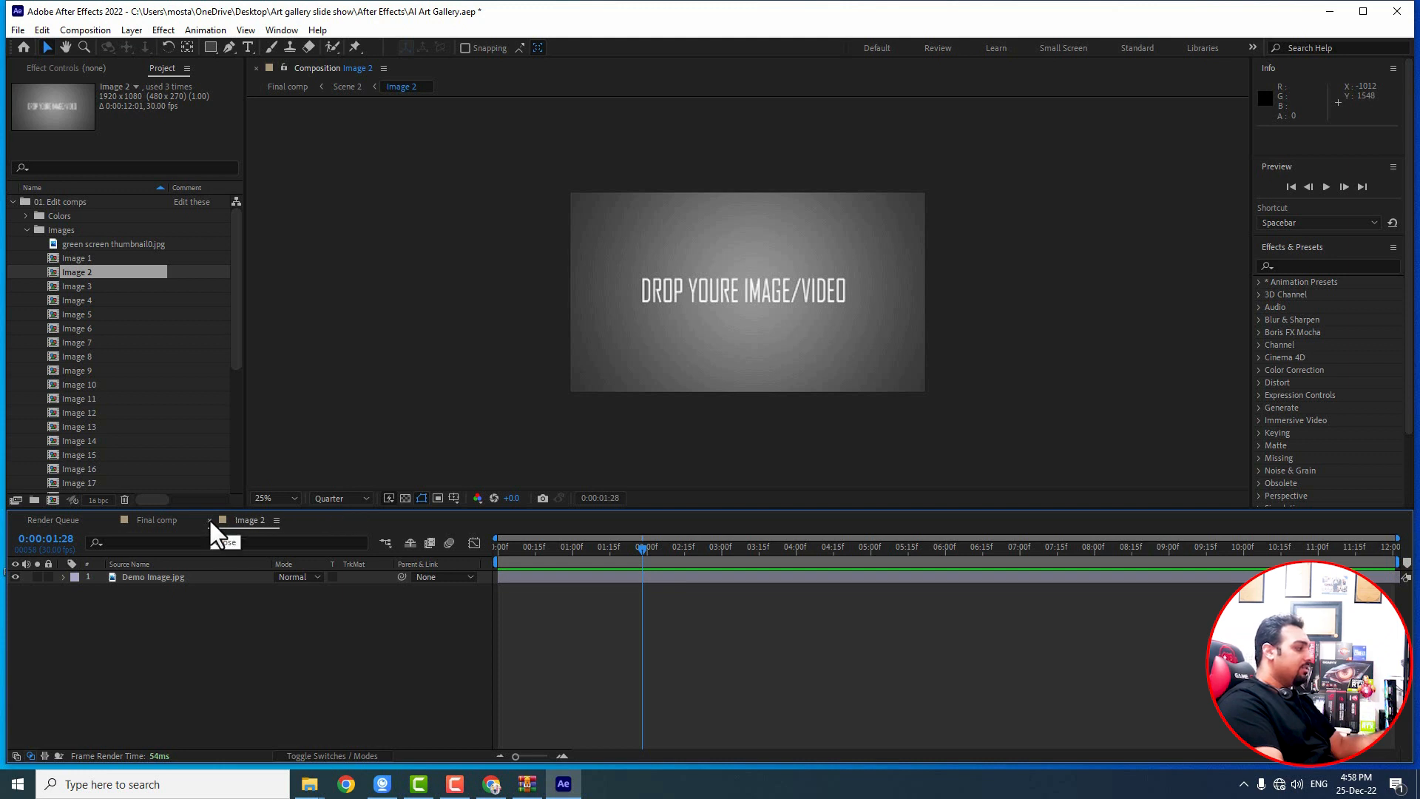
click(148, 577)
key(Delete)
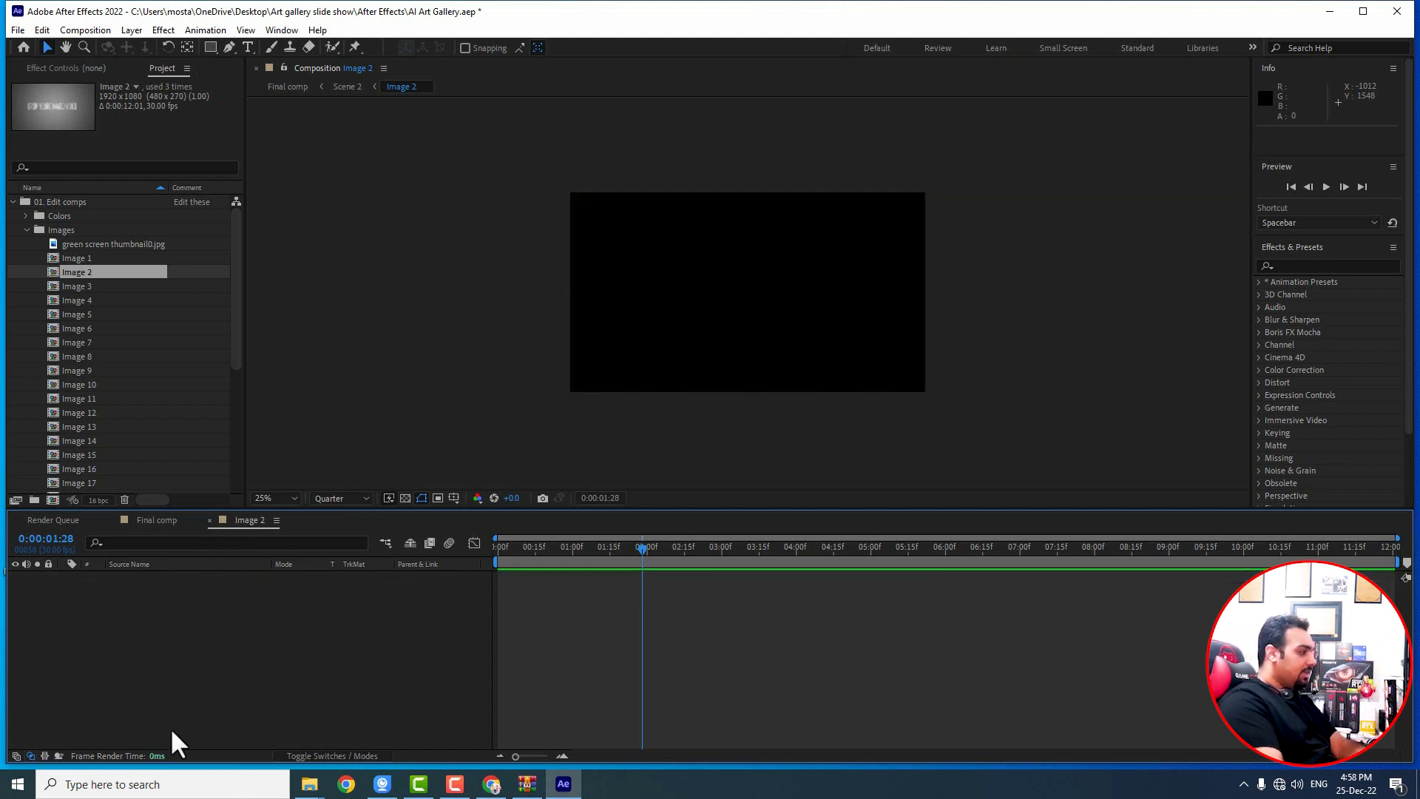
Step: Import the thumbnail installing software0.jpg picture from the installation from site folder into the project
click(309, 784)
click(379, 719)
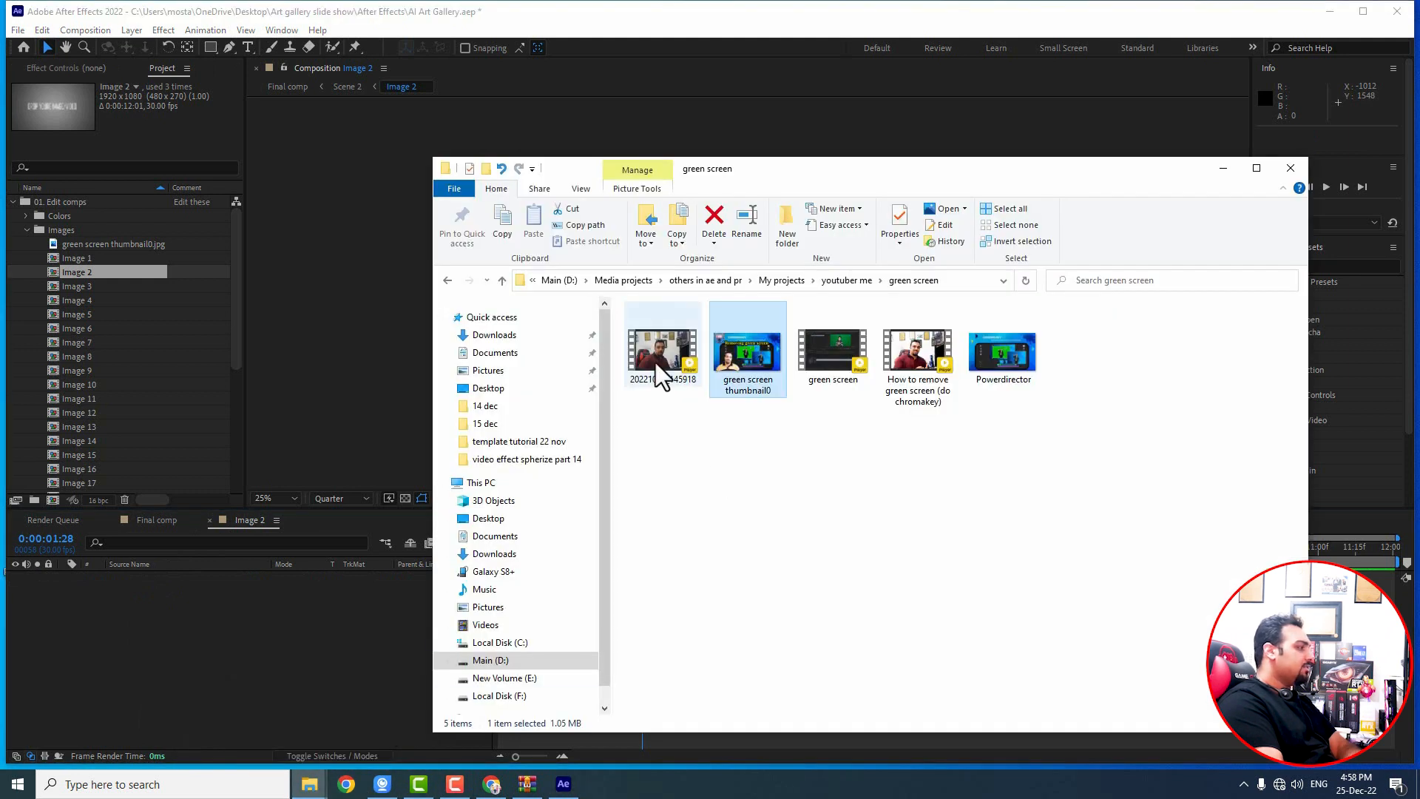
click(448, 279)
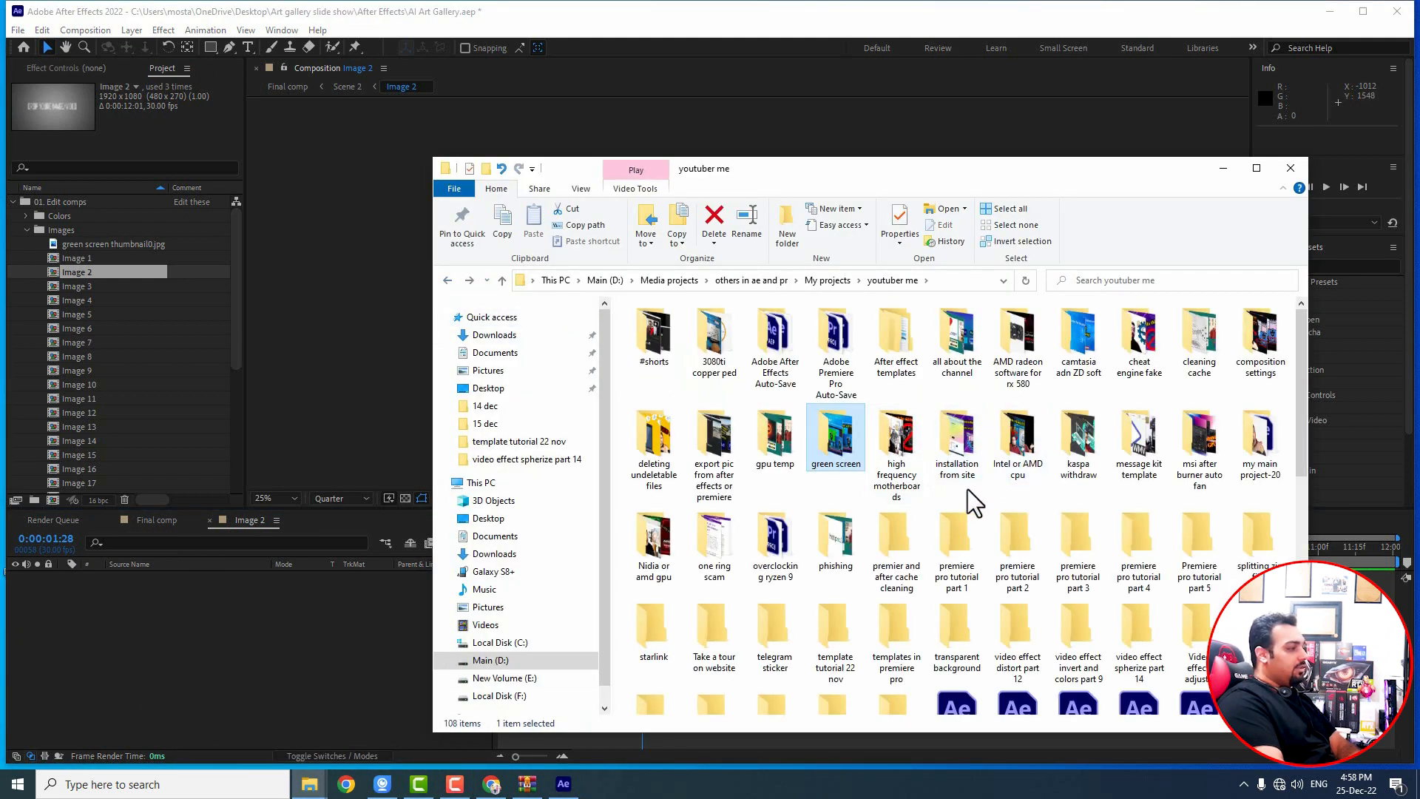
double_click(956, 462)
drag(935, 393, 117, 371)
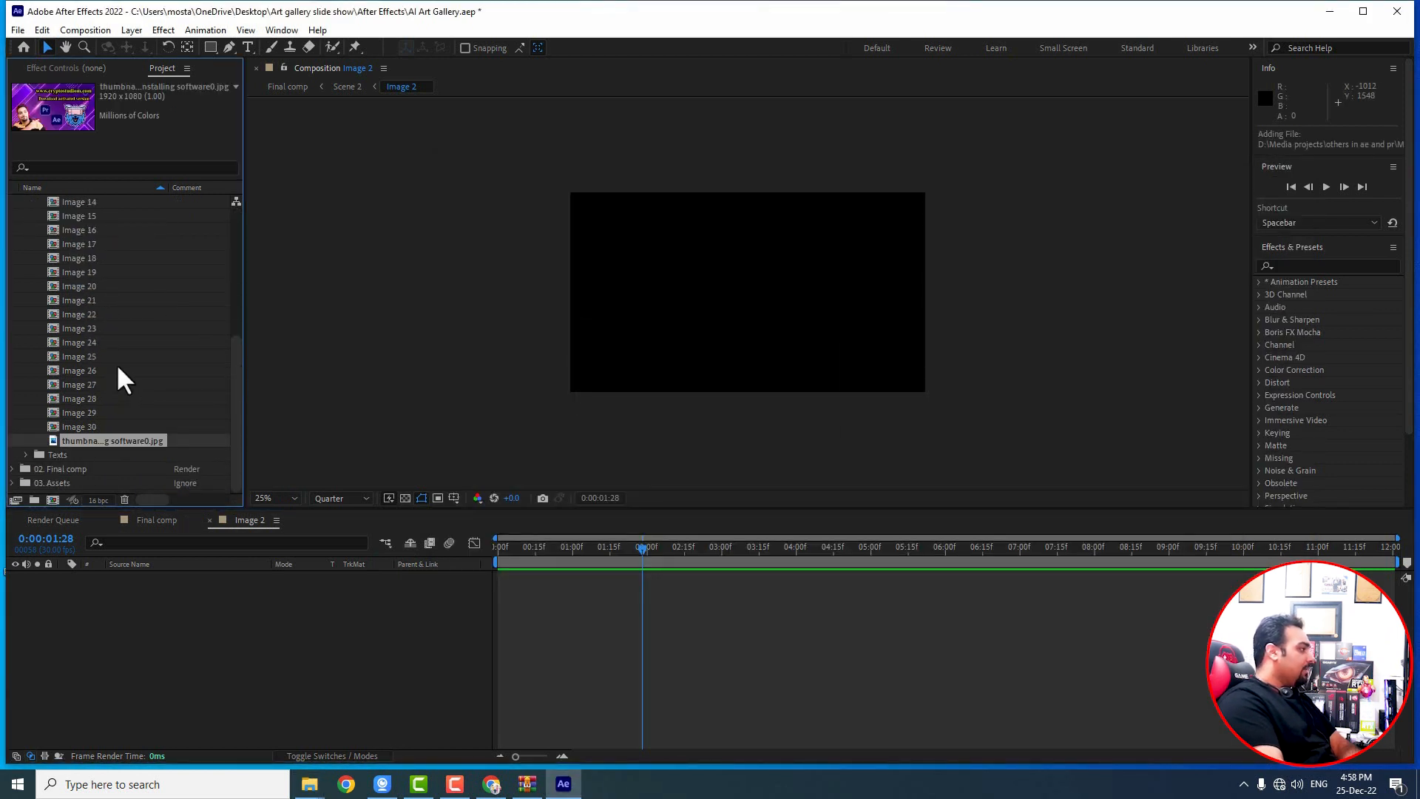
Step: Add thumbnail installing software0.jpg as a layer in Image 2 and scale it to about 100% to fill the frame
scroll(59, 397, up, 5)
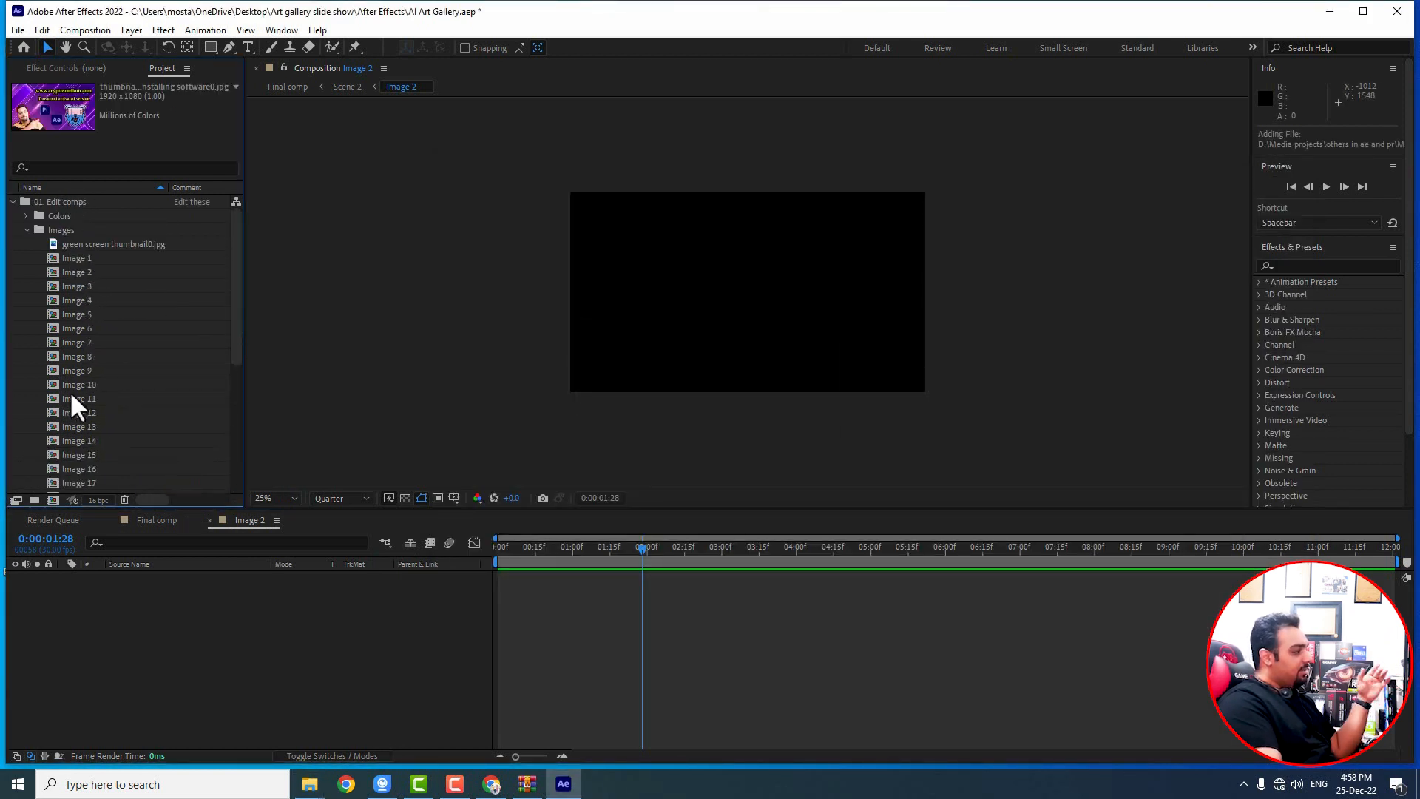
scroll(95, 313, down, 5)
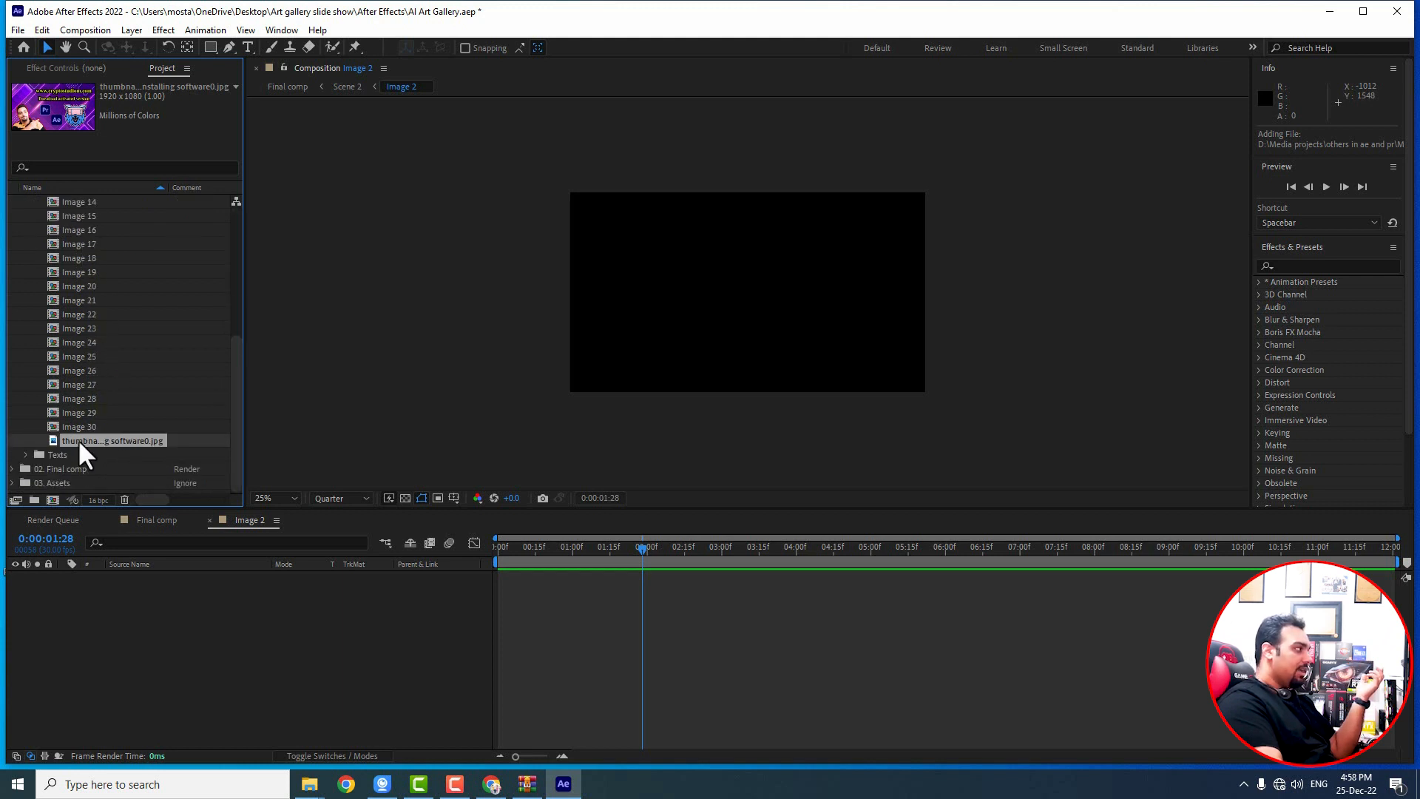
drag(77, 438, 176, 658)
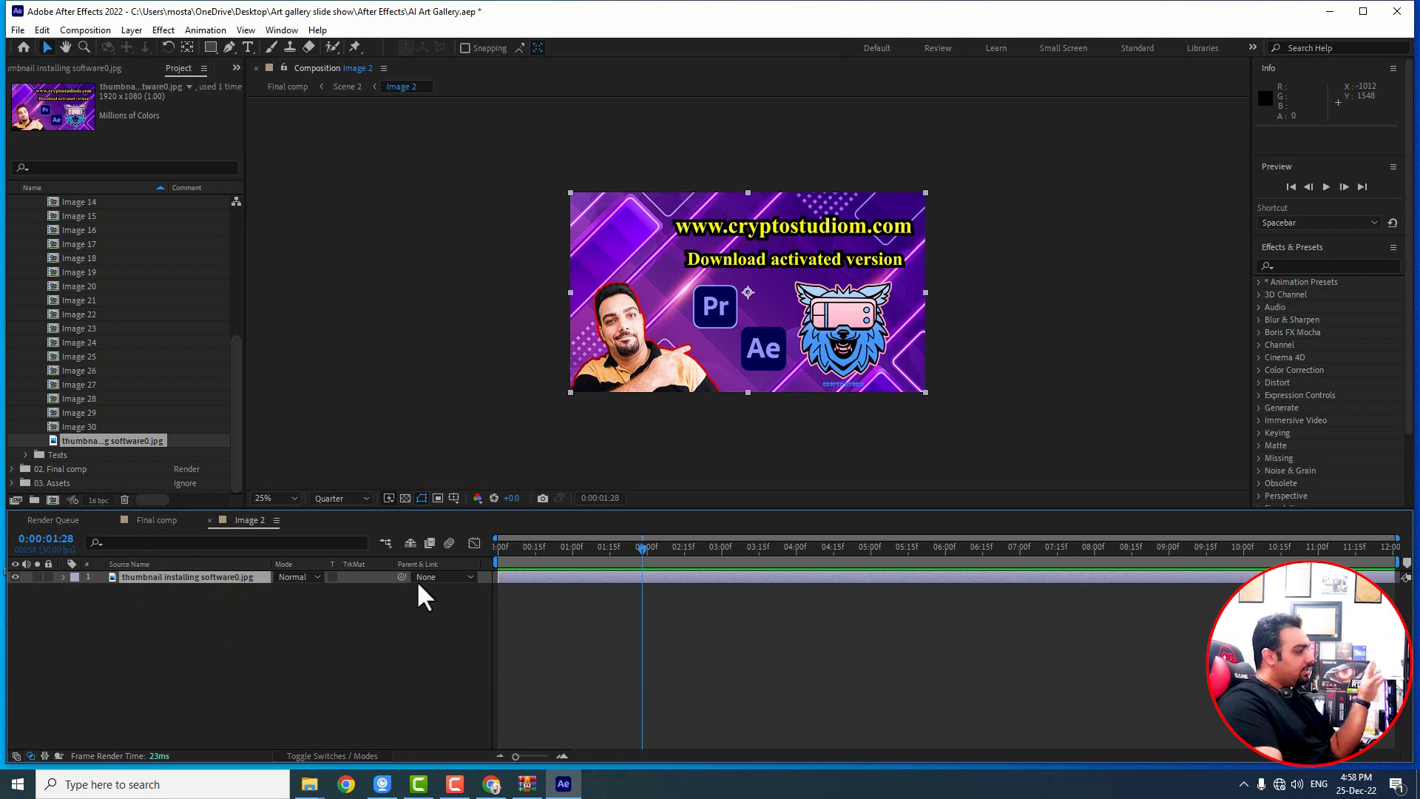
mouse_move(928, 194)
mouse_down()
mouse_move(881, 210)
mouse_move(907, 230)
mouse_move(850, 230)
mouse_move(921, 197)
mouse_move(916, 222)
mouse_move(841, 222)
mouse_move(890, 247)
mouse_move(814, 255)
mouse_move(865, 213)
mouse_move(833, 269)
mouse_move(815, 234)
mouse_move(865, 235)
mouse_move(828, 257)
mouse_move(824, 240)
mouse_move(801, 250)
mouse_move(828, 255)
mouse_move(930, 211)
mouse_up()
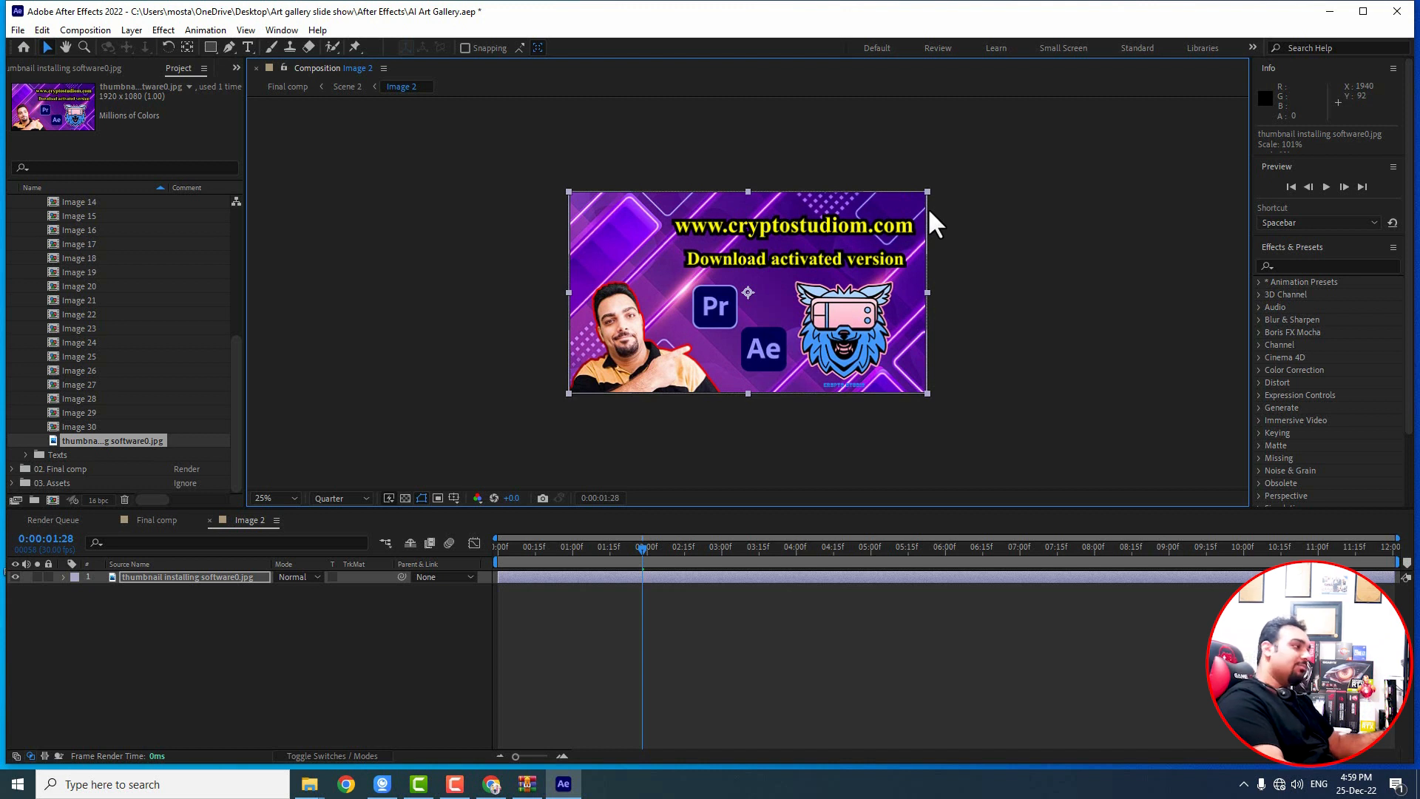
mouse_move(929, 207)
mouse_down()
mouse_move(863, 215)
mouse_move(841, 170)
mouse_move(813, 230)
mouse_move(1054, 225)
mouse_move(900, 223)
mouse_move(754, 247)
mouse_move(819, 271)
mouse_move(796, 277)
mouse_move(784, 267)
mouse_move(928, 218)
mouse_up()
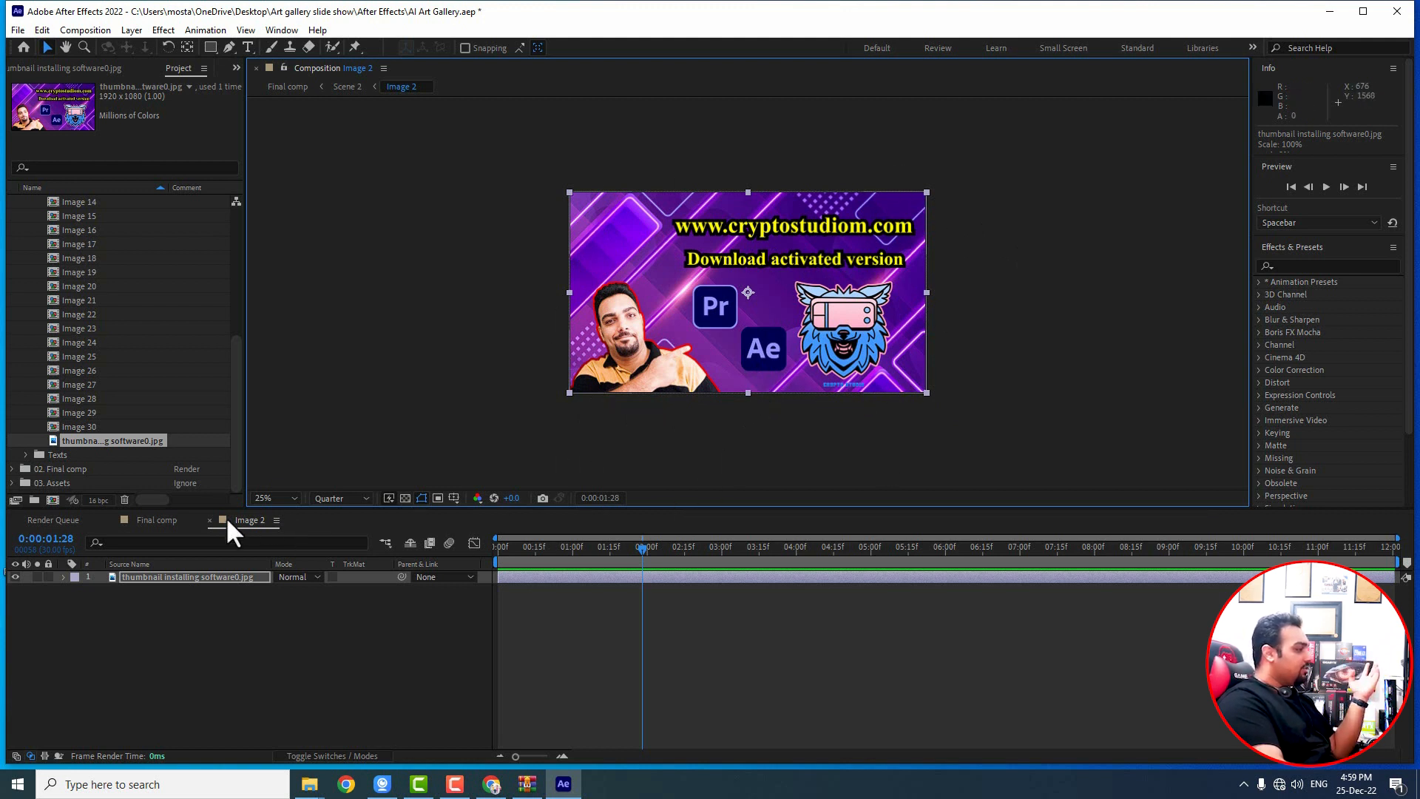
Step: Check the replaced picture in Final comp at Full preview resolution, and set the resolution back to Quarter
click(141, 521)
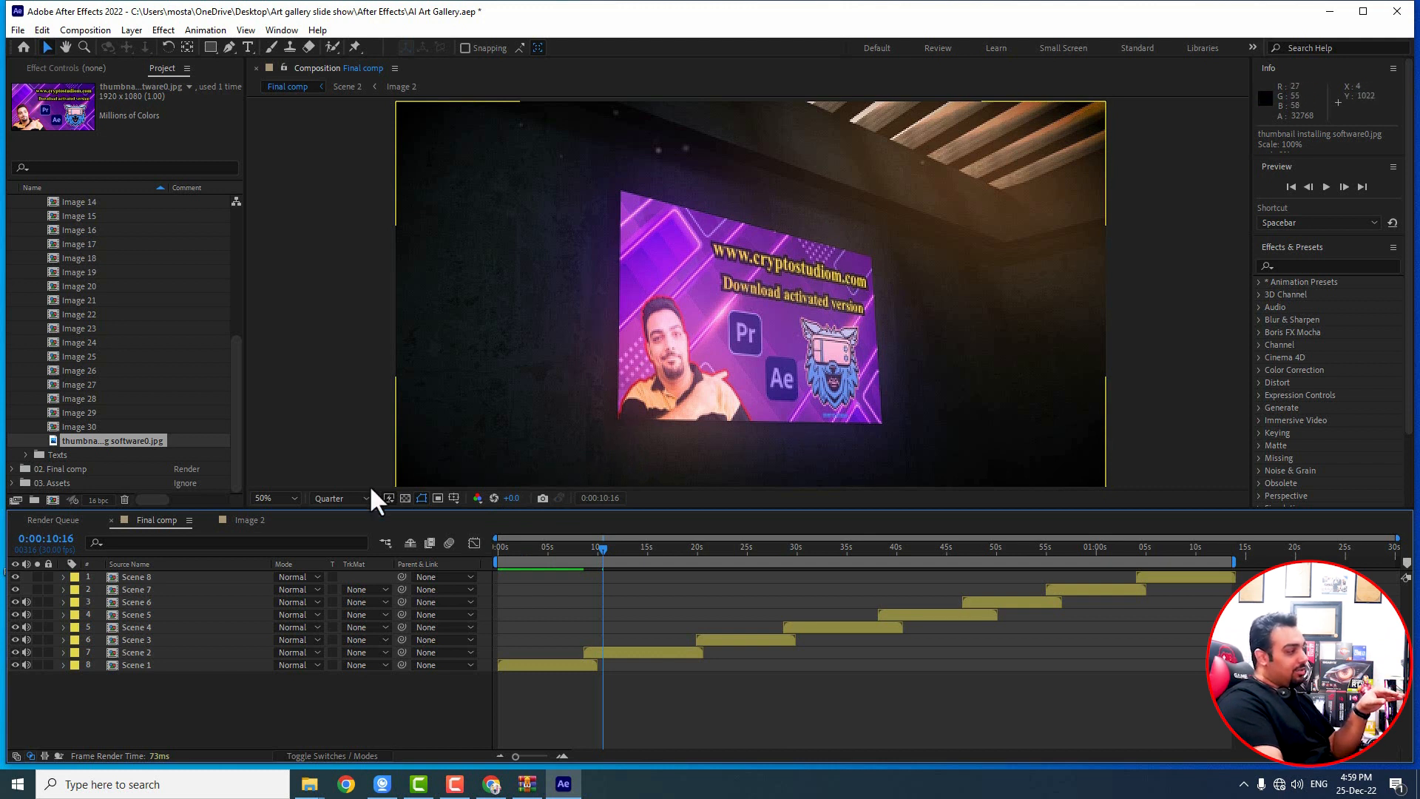
click(334, 500)
click(329, 537)
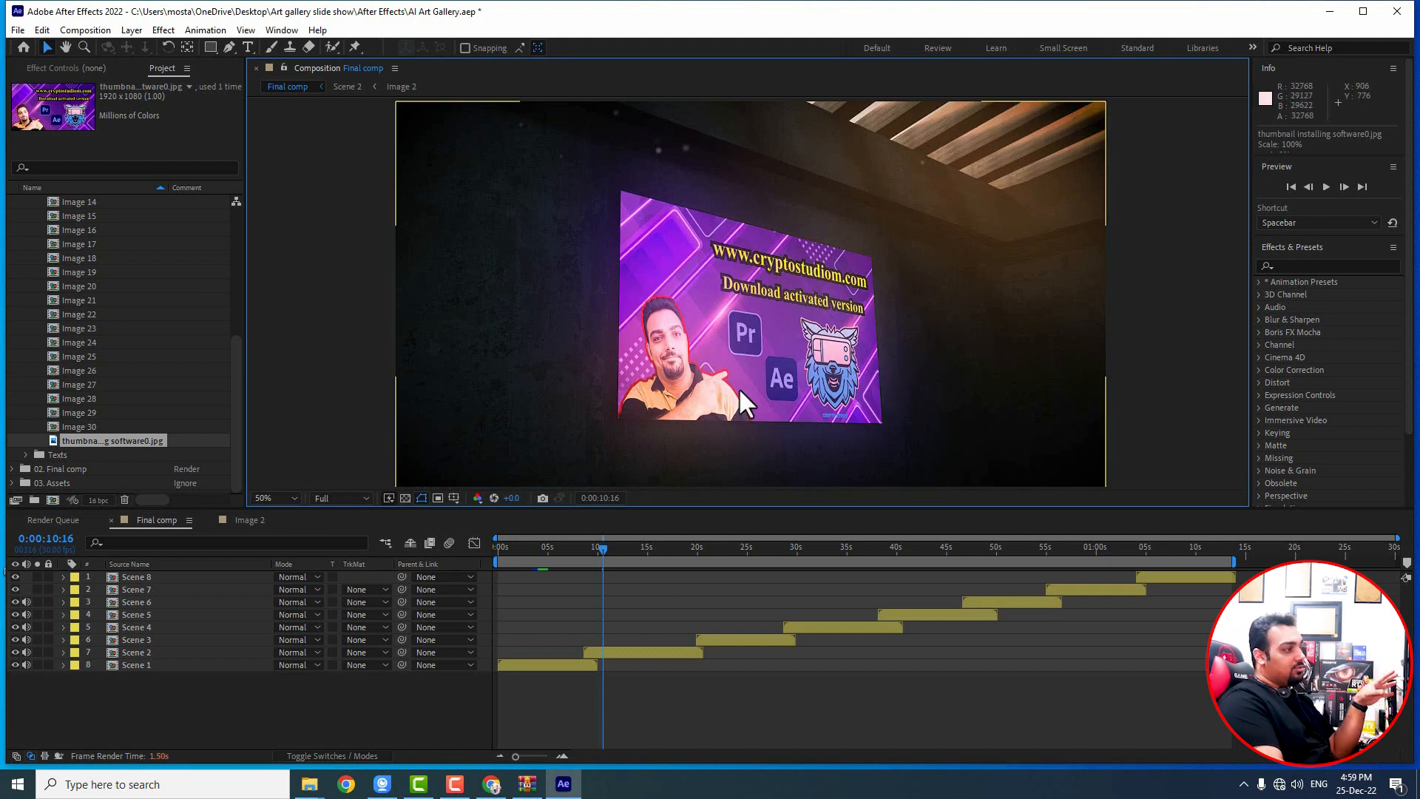
click(360, 498)
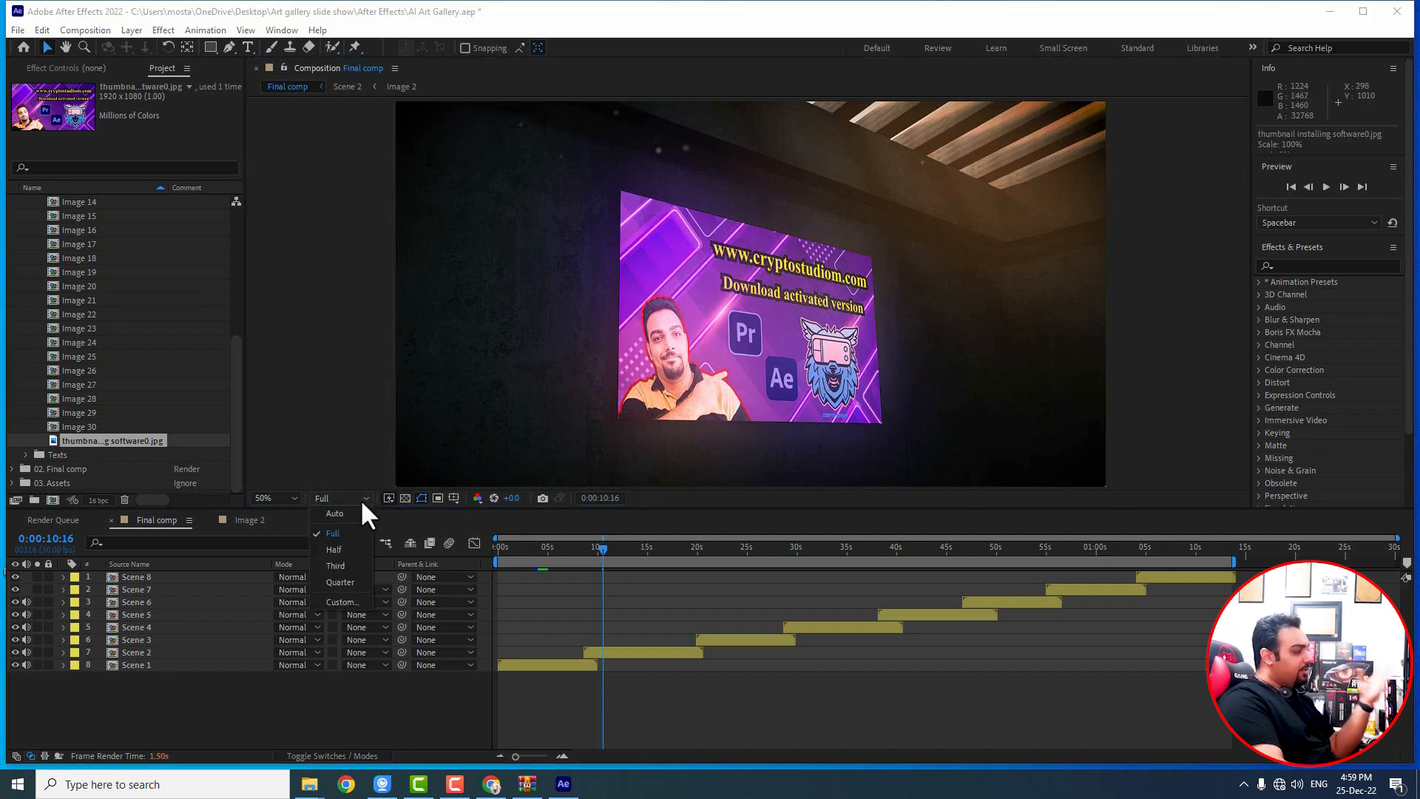
click(339, 582)
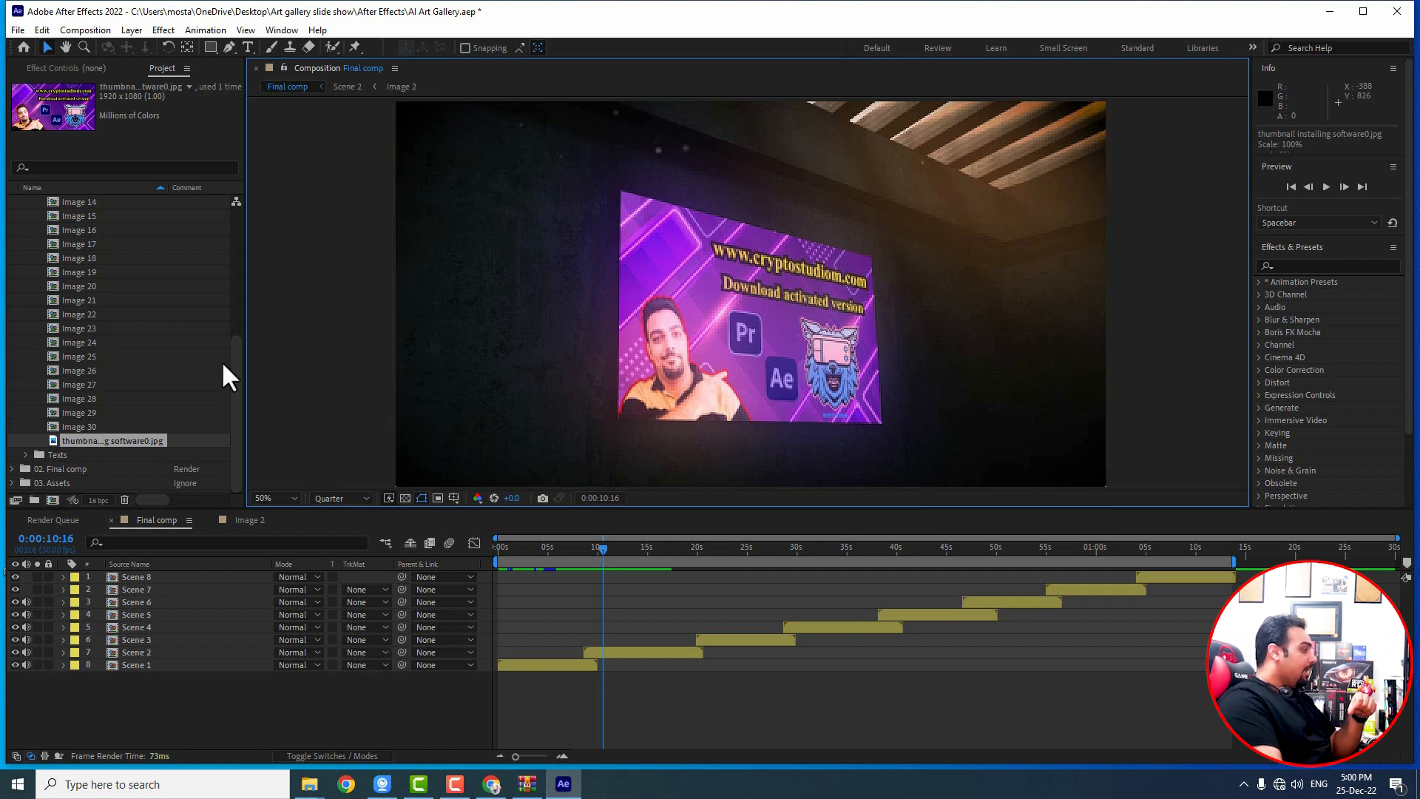
Step: Open the Image 3 composition and delete its Demo Image.jpg placeholder layer
scroll(161, 365, up, 3)
scroll(155, 374, down, 3)
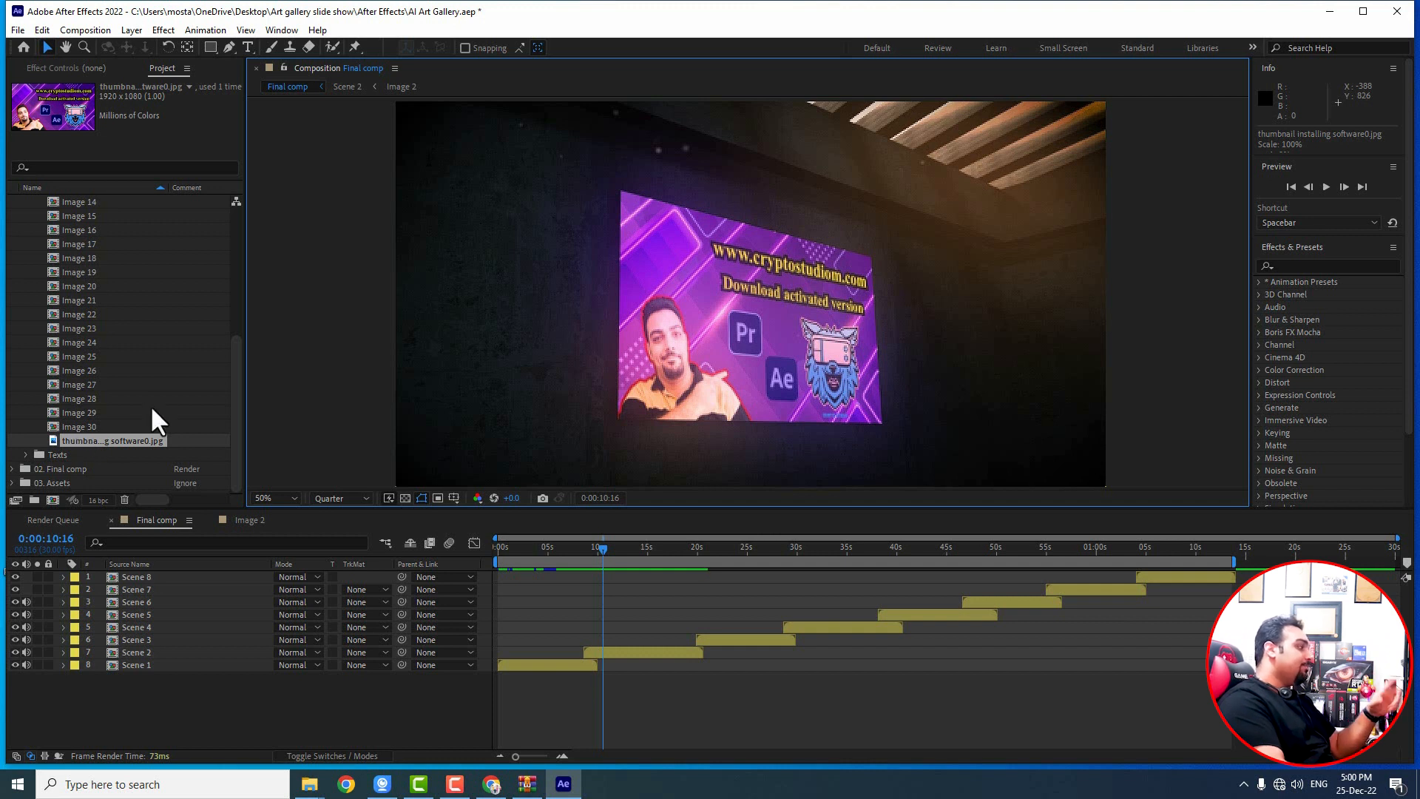
scroll(148, 403, up, 5)
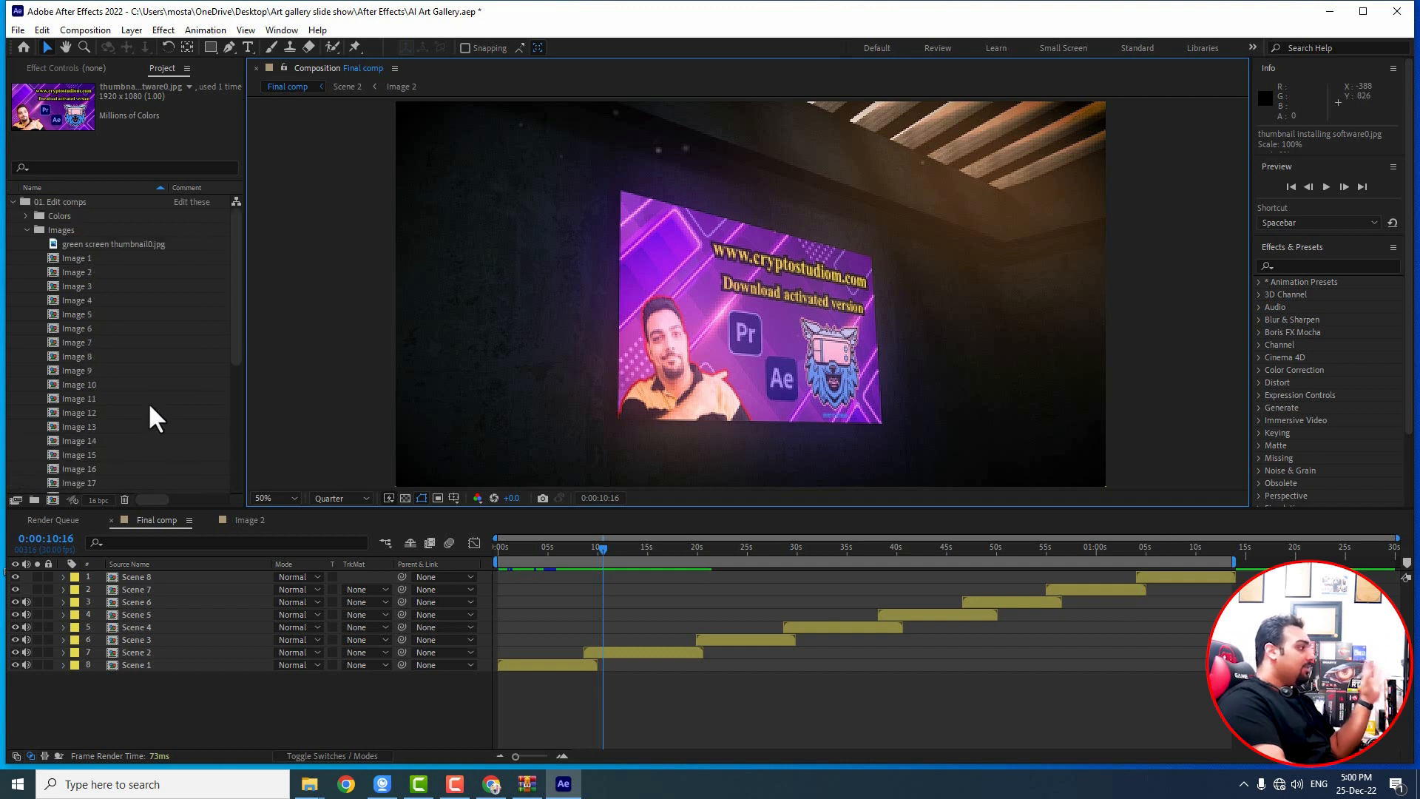
double_click(73, 285)
click(149, 575)
key(Delete)
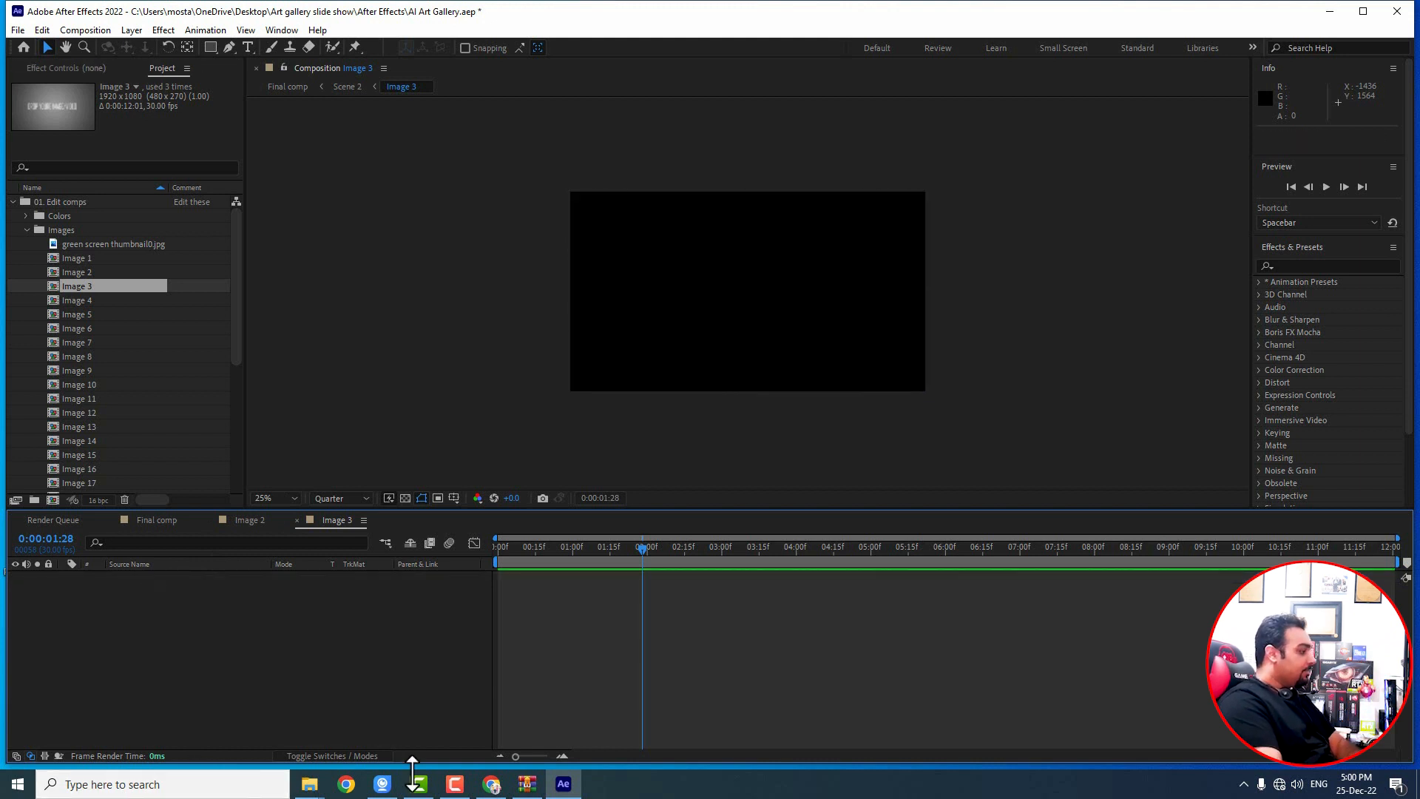
Step: Import my main project-0.jpg from the Intel or AMD cpu folder and add it as a layer in Image 3
click(455, 783)
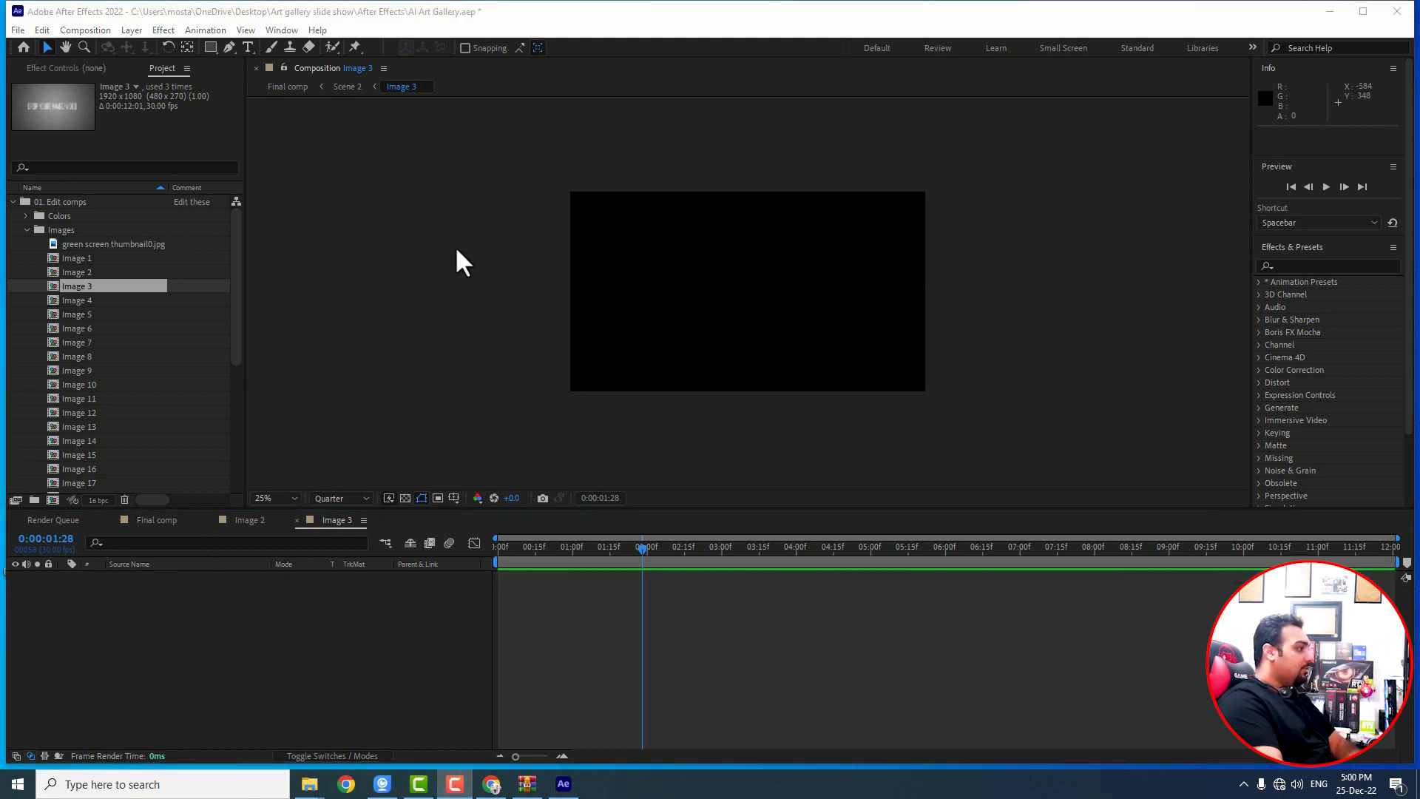
mouse_move(309, 783)
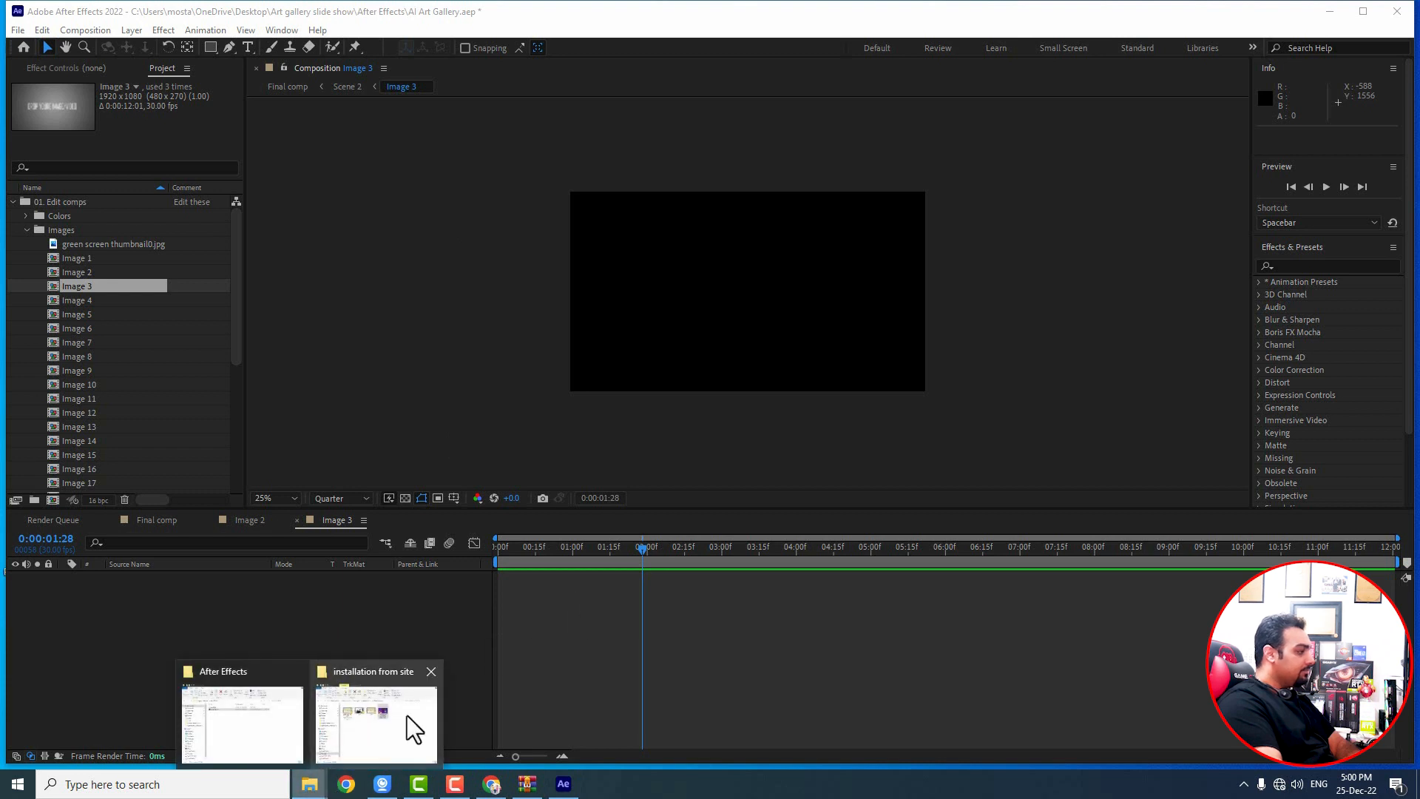
click(415, 708)
click(445, 281)
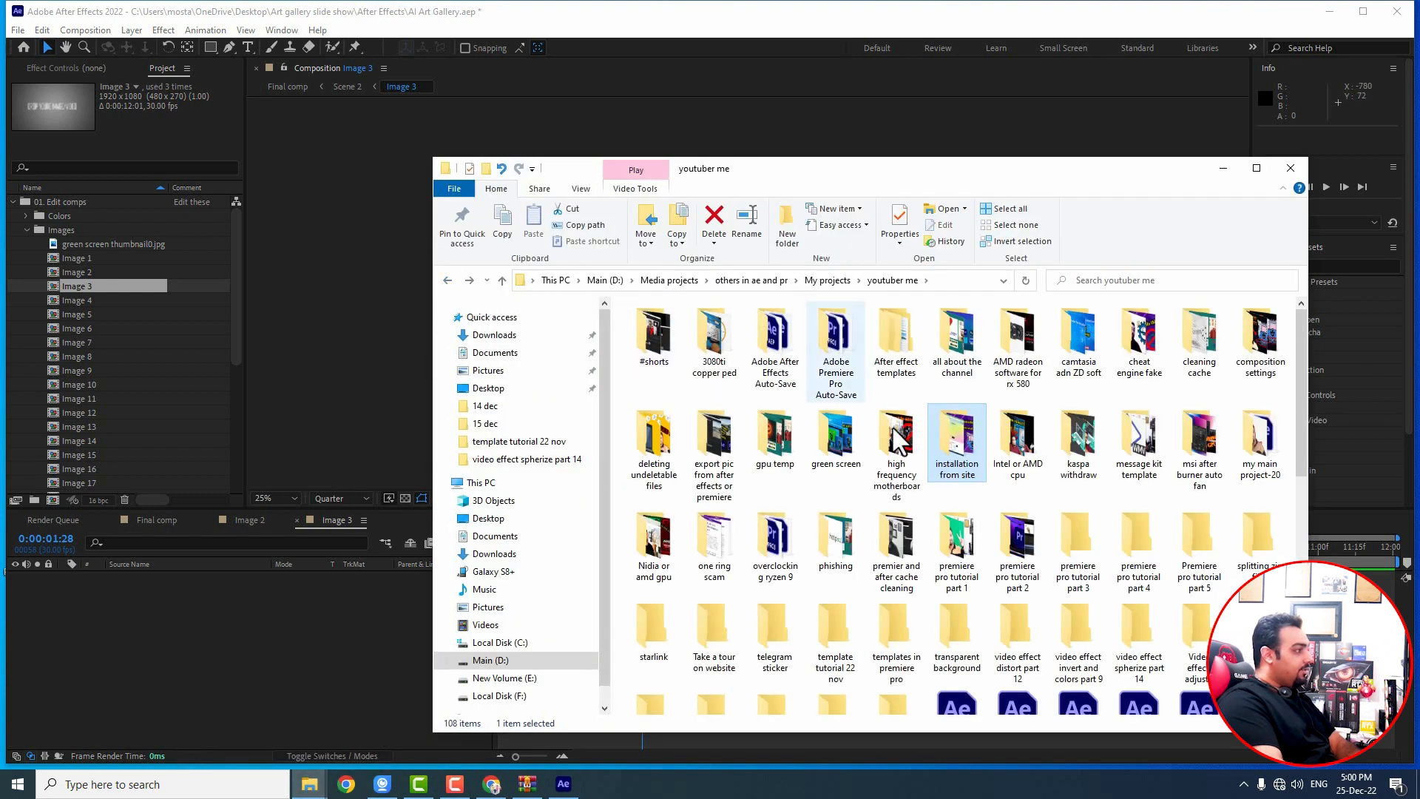
double_click(1026, 436)
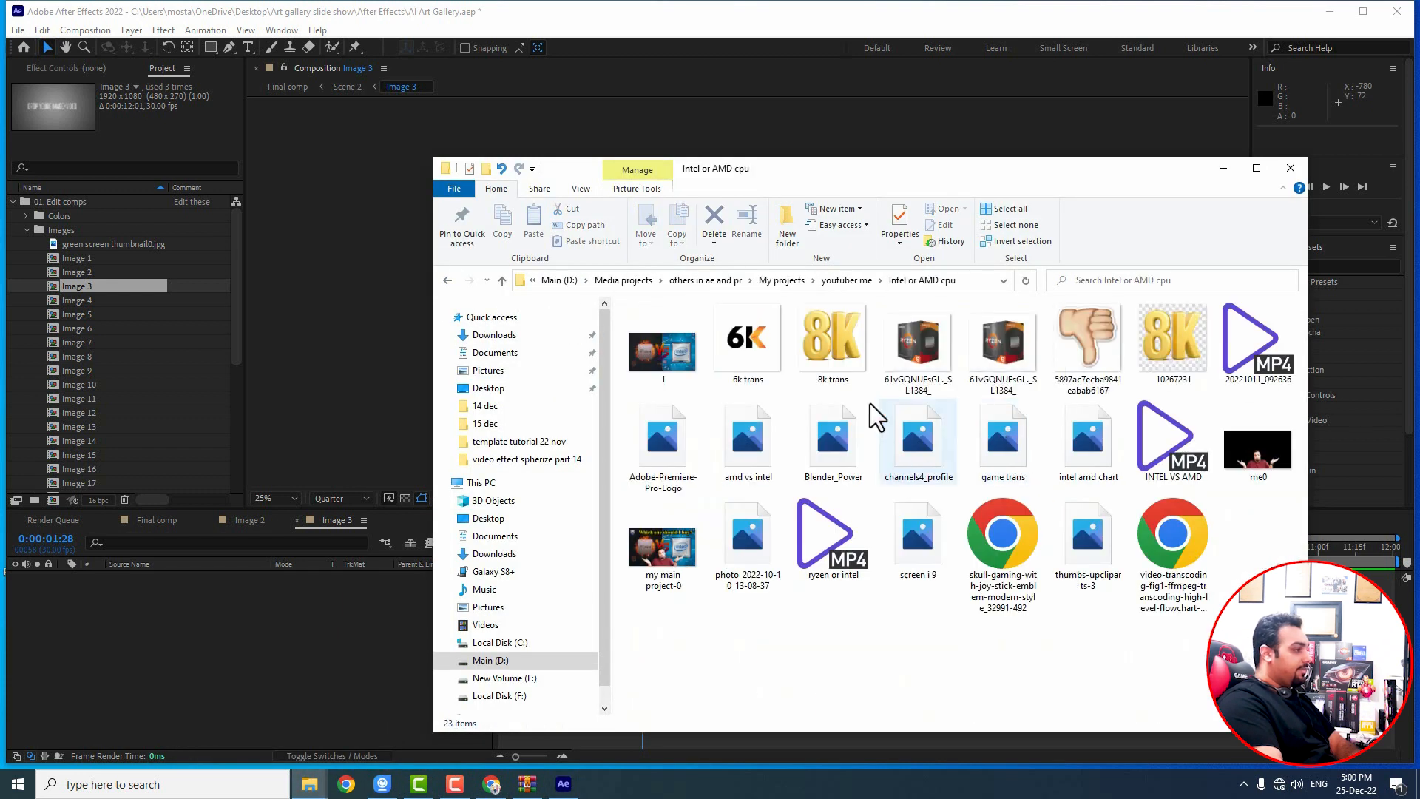
drag(660, 524, 142, 361)
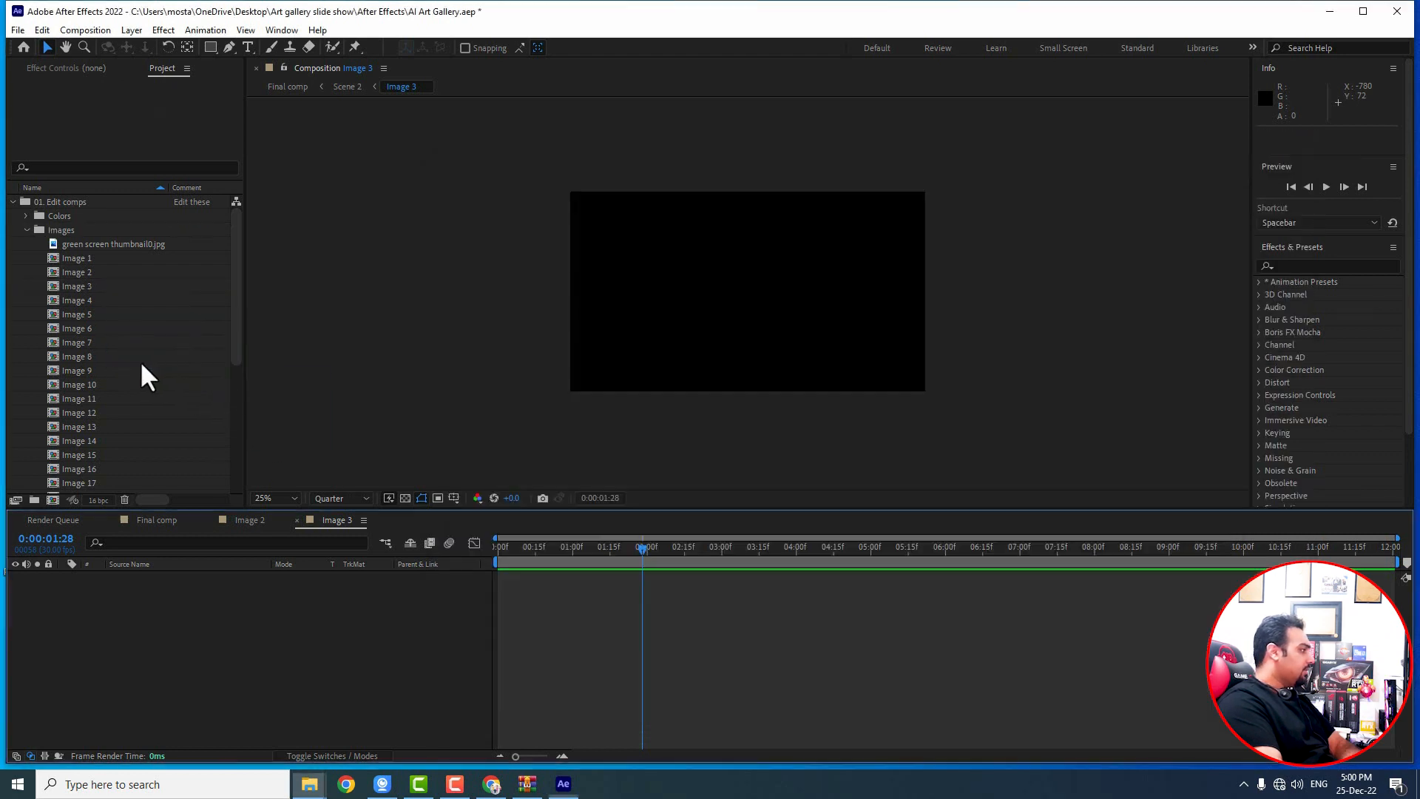
drag(120, 420, 136, 624)
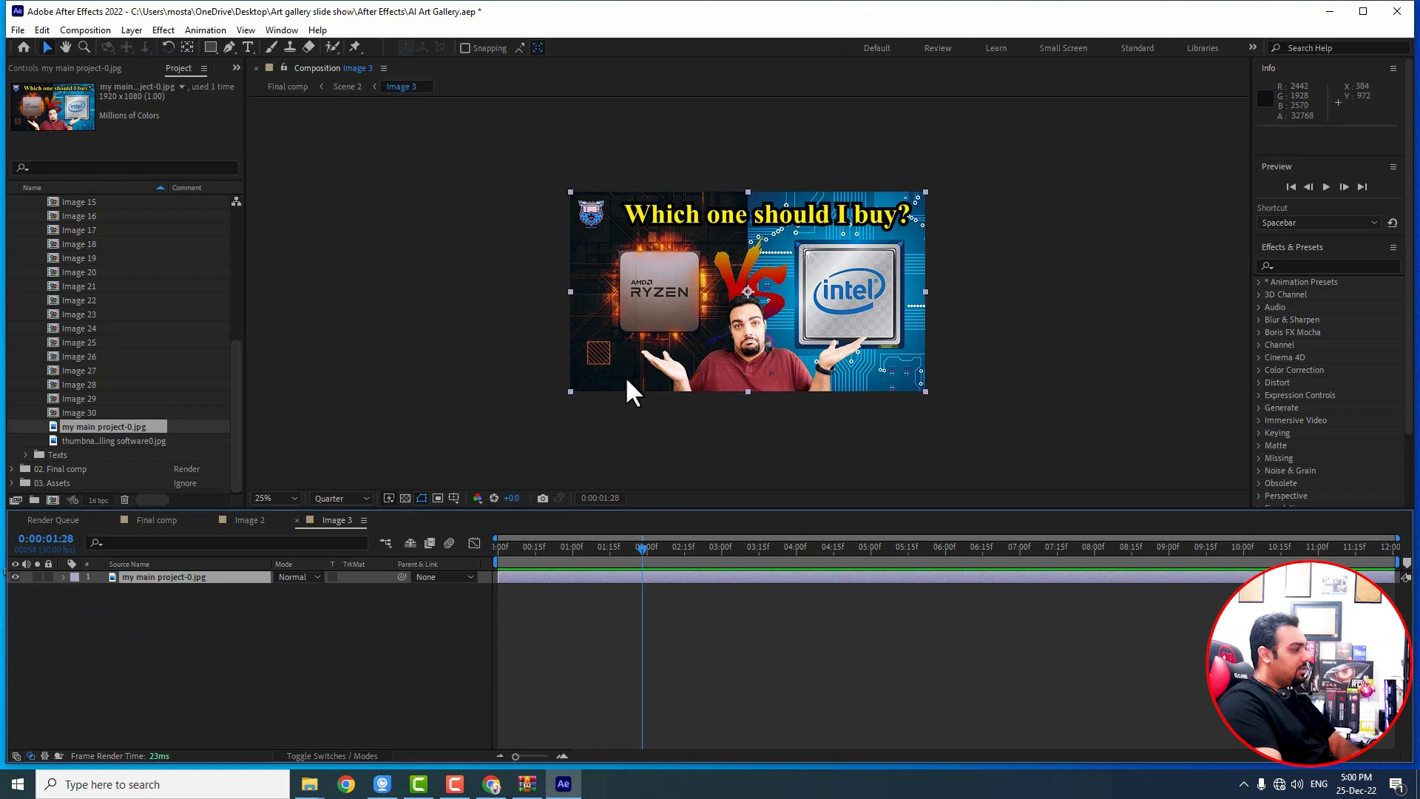
Step: Play Final comp from the start until the Image 2 and Image 3 pictures are both in view
click(157, 520)
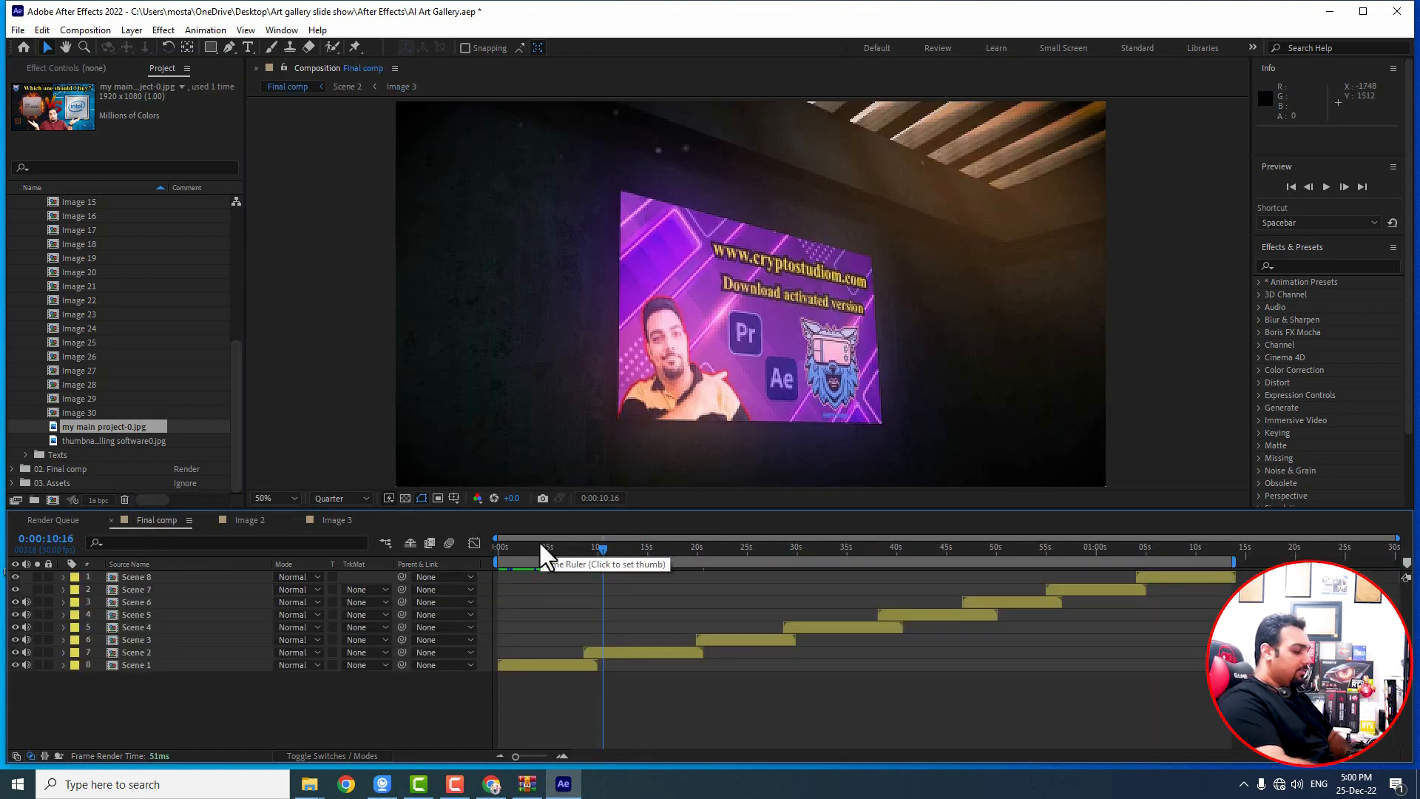
key(Home)
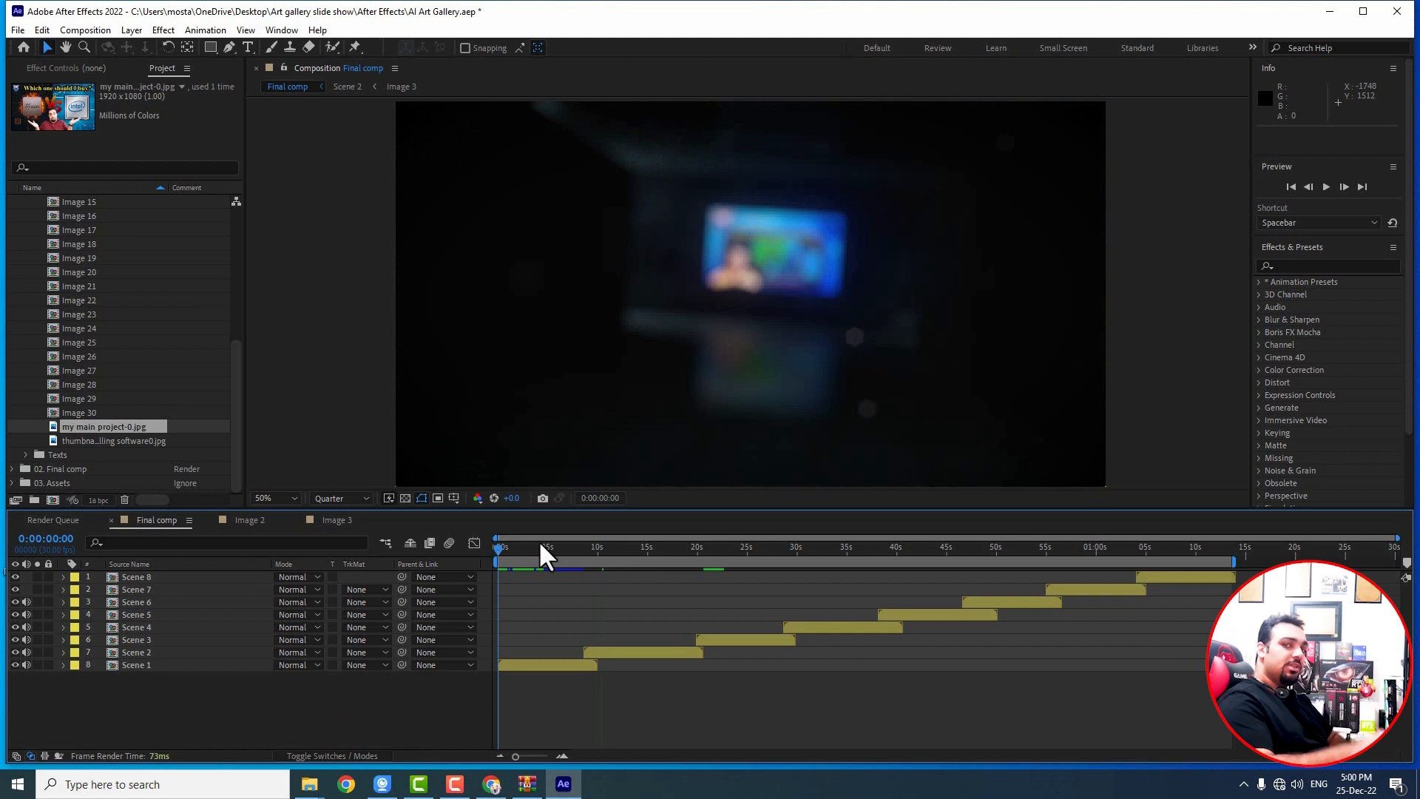
key(space)
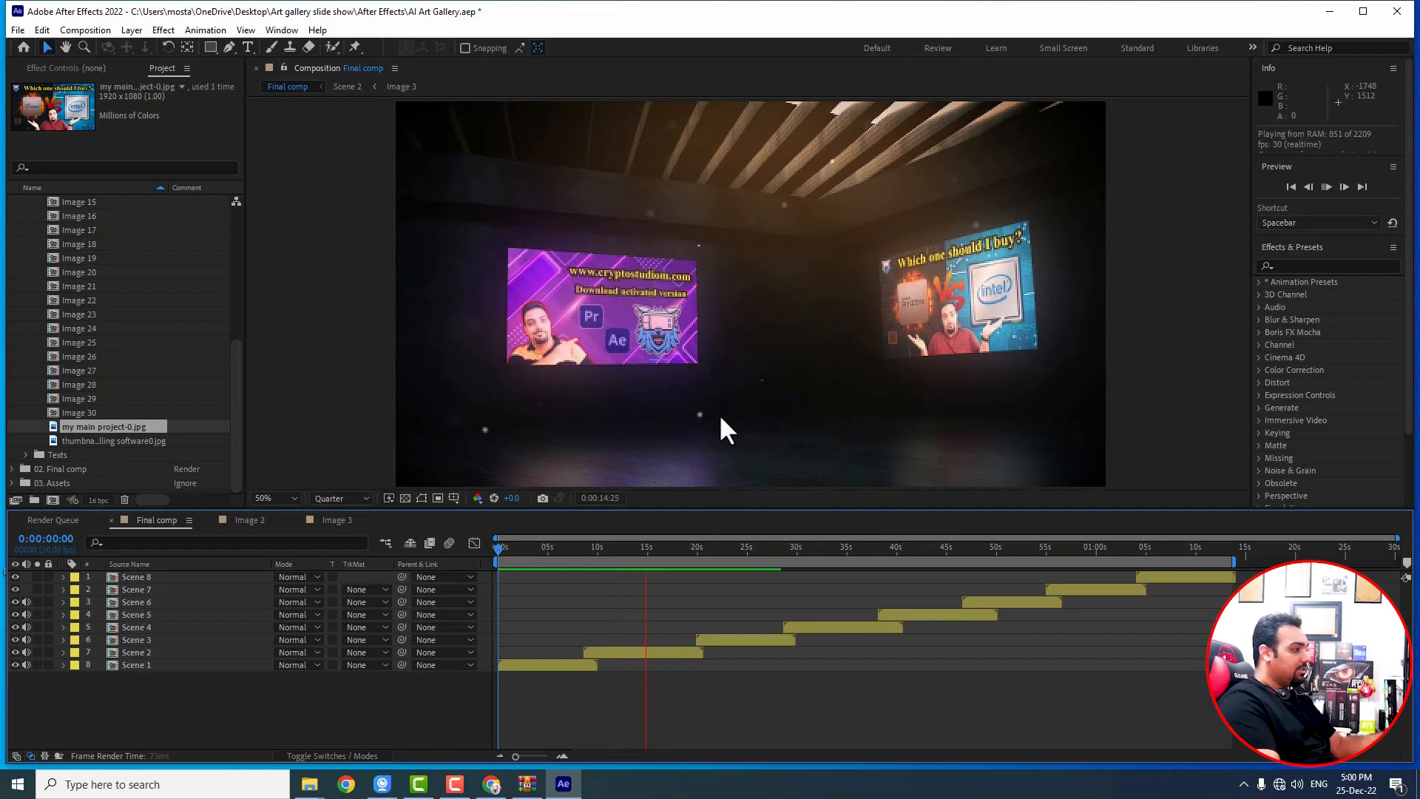
key(space)
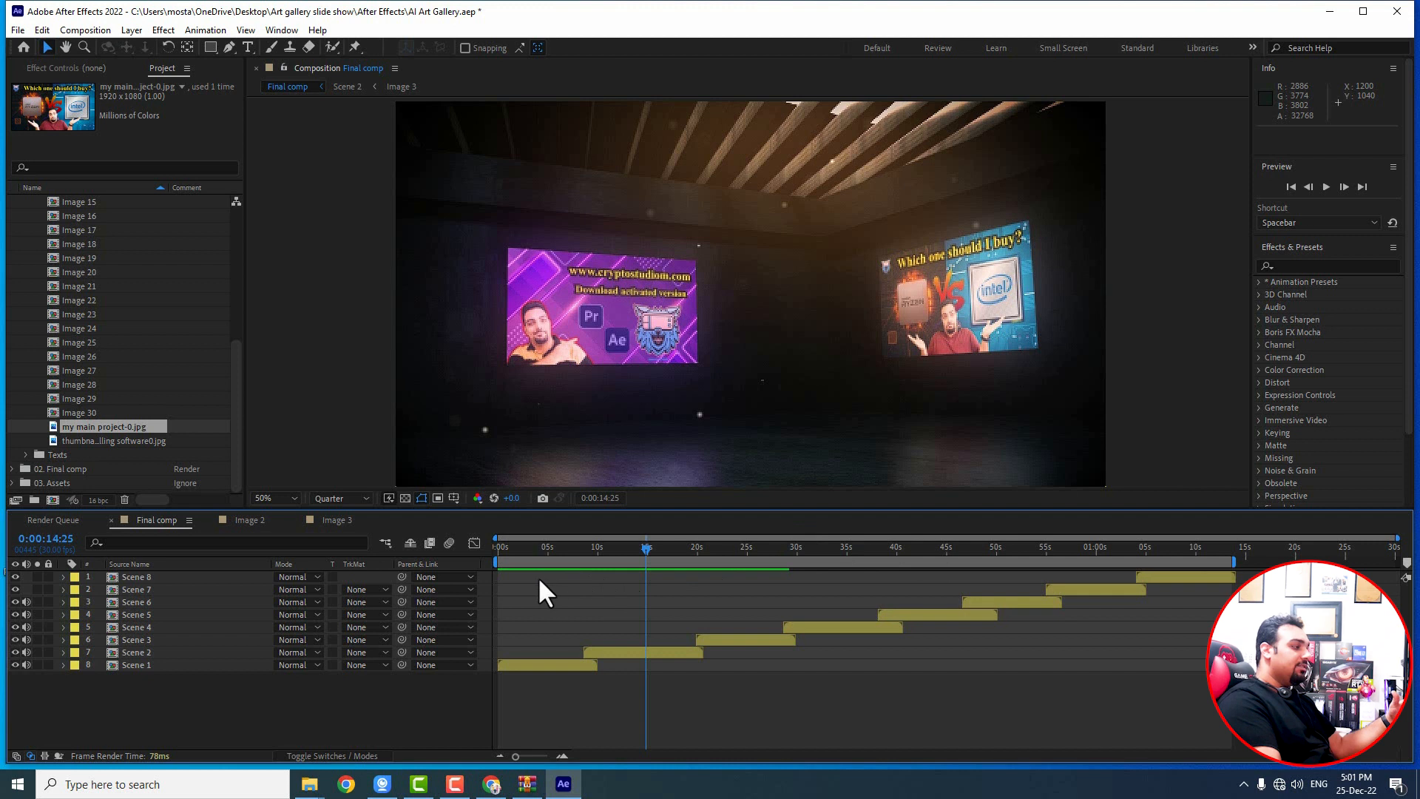
Step: Extend the work area of Final comp to the composition's last frame at 0:01:29:29
mouse_move(1240, 564)
mouse_down()
mouse_move(917, 556)
mouse_move(1245, 556)
mouse_up()
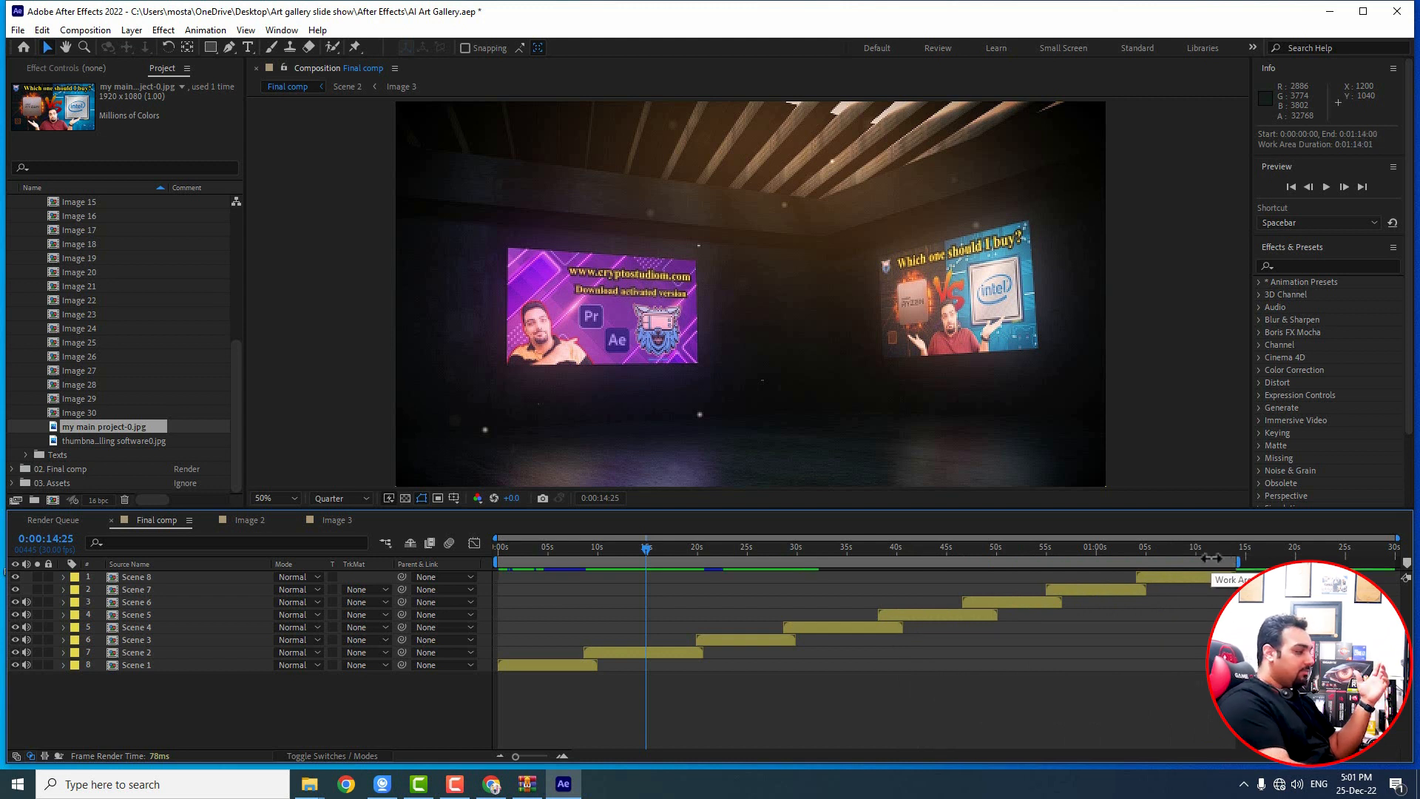
key(Home)
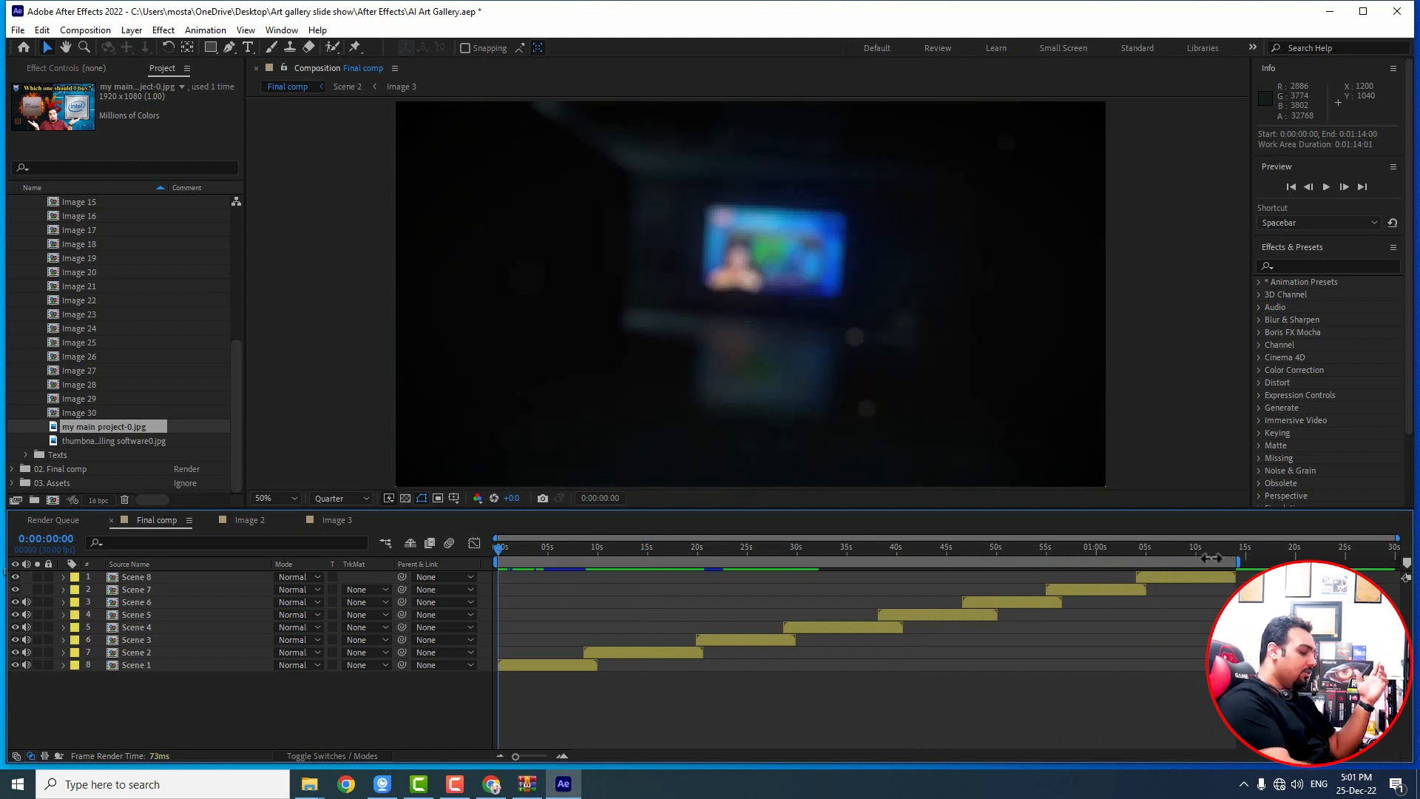
key(End)
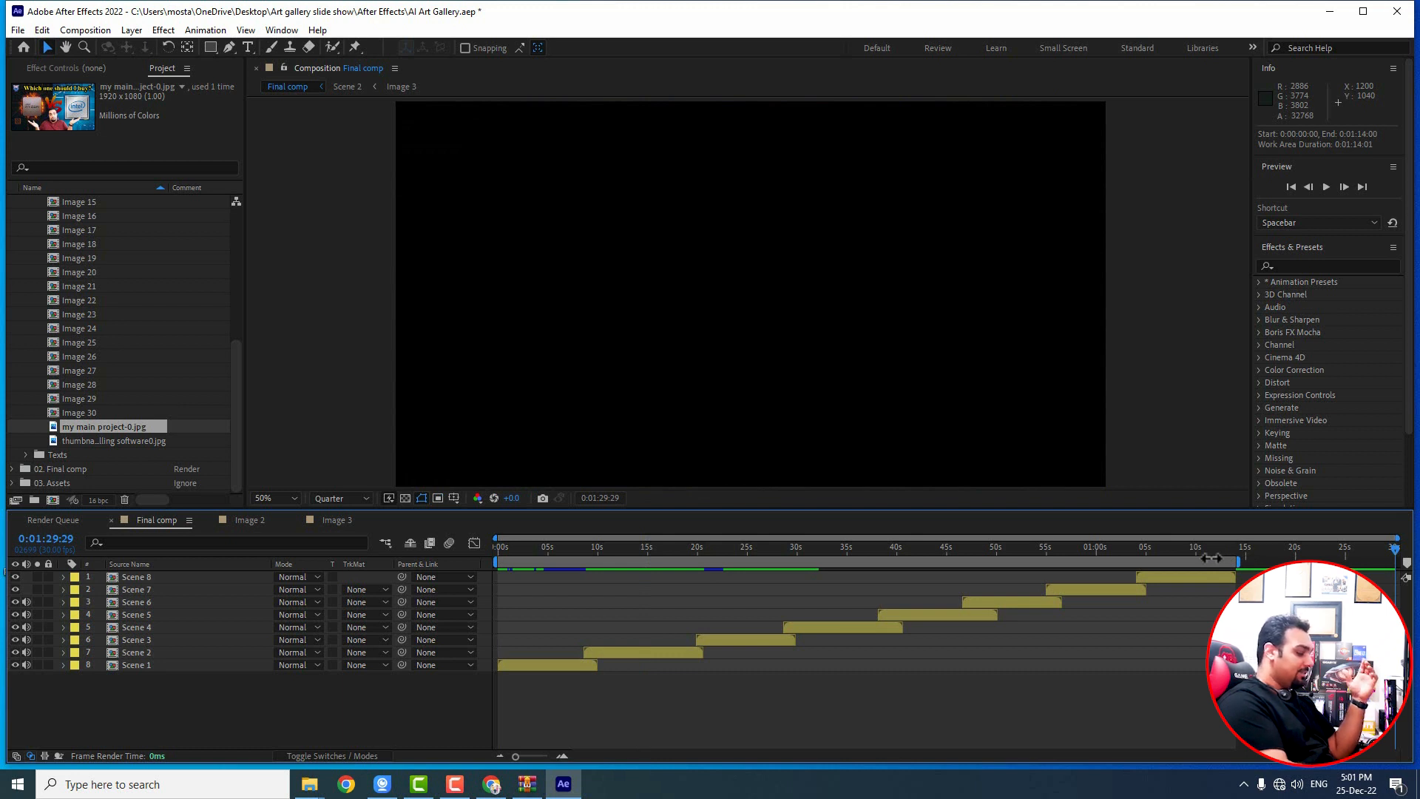
key(n)
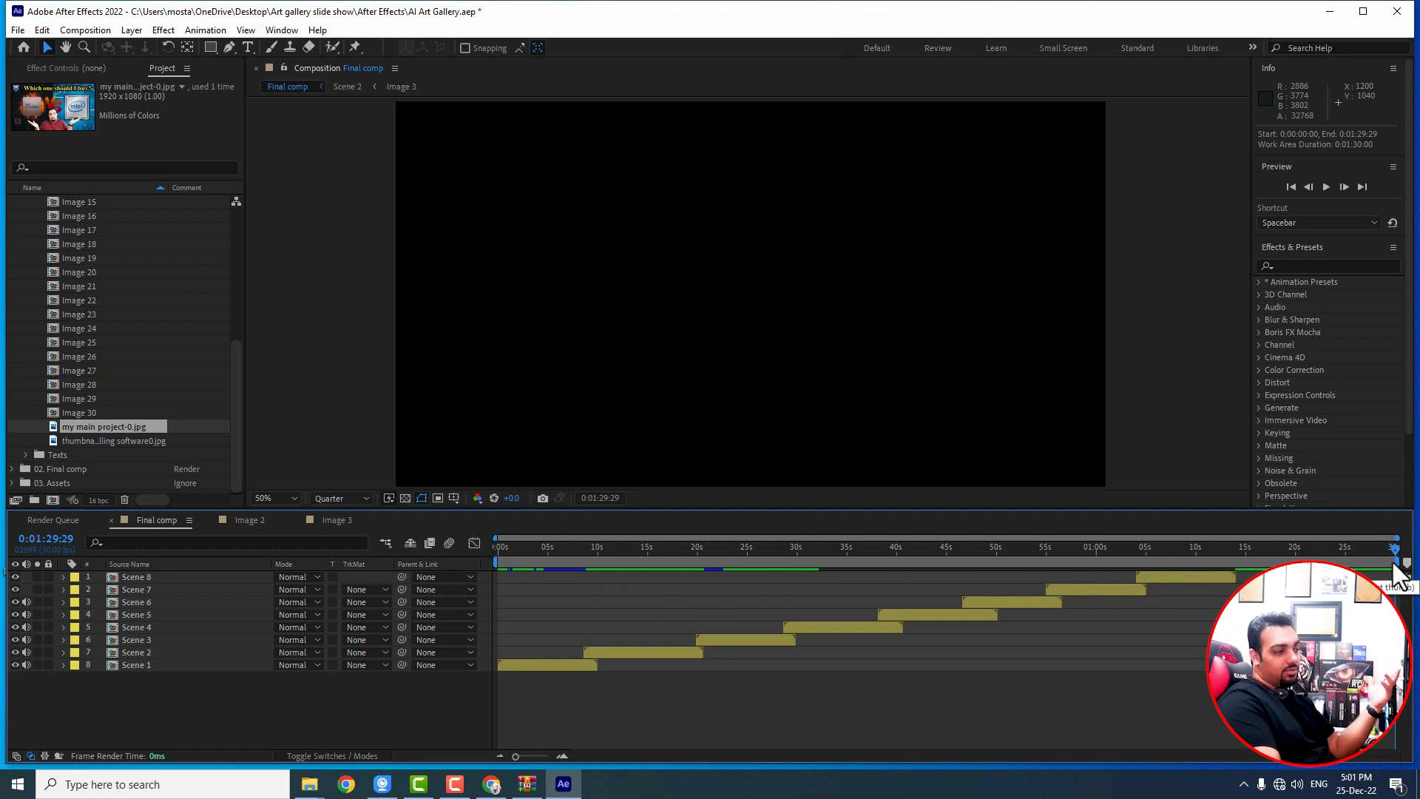
Step: Shorten the Final comp work area so it ends at about 0:01:13:26, near the end of Scene 8
key(Page_Up)
key(Page_Up)
key(Page_Up)
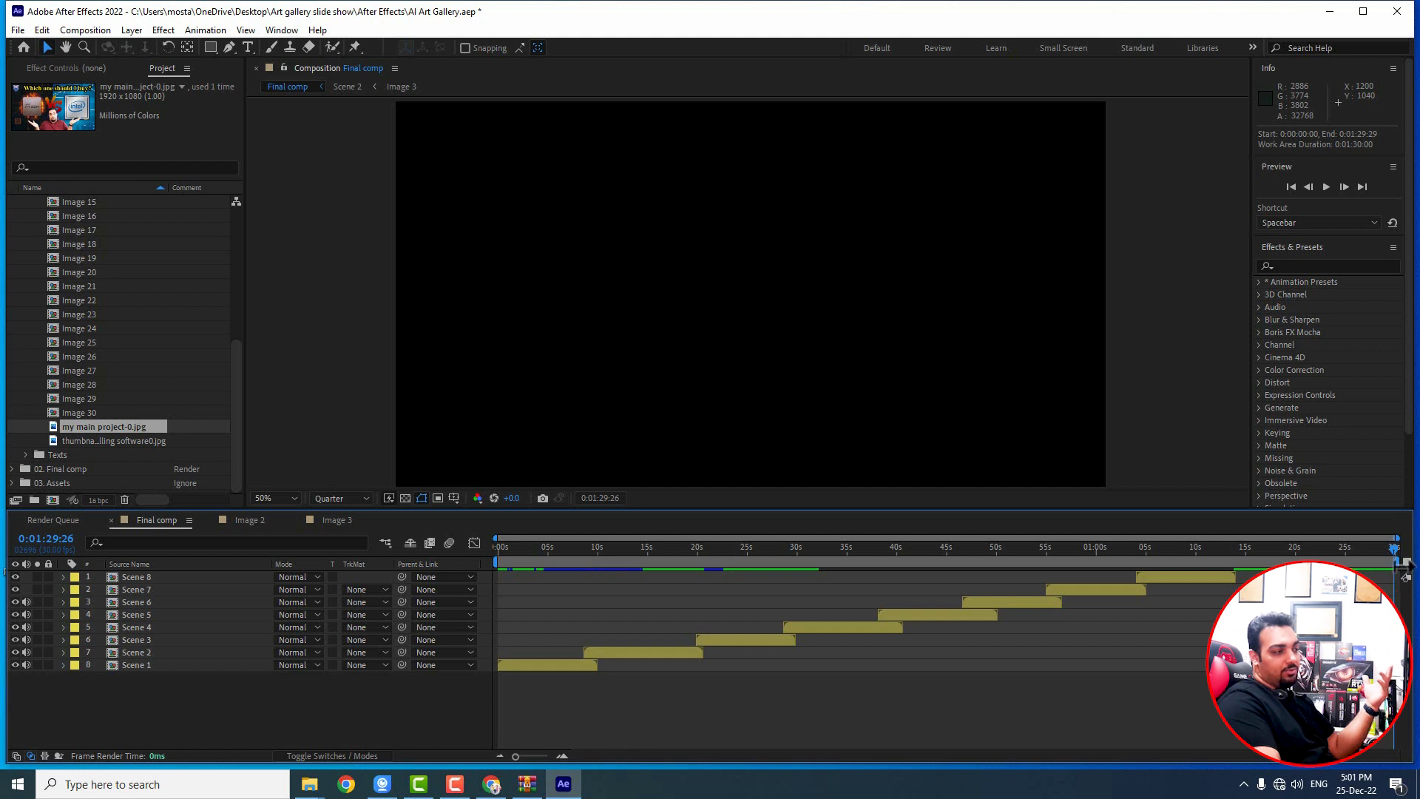
drag(1396, 560, 1237, 561)
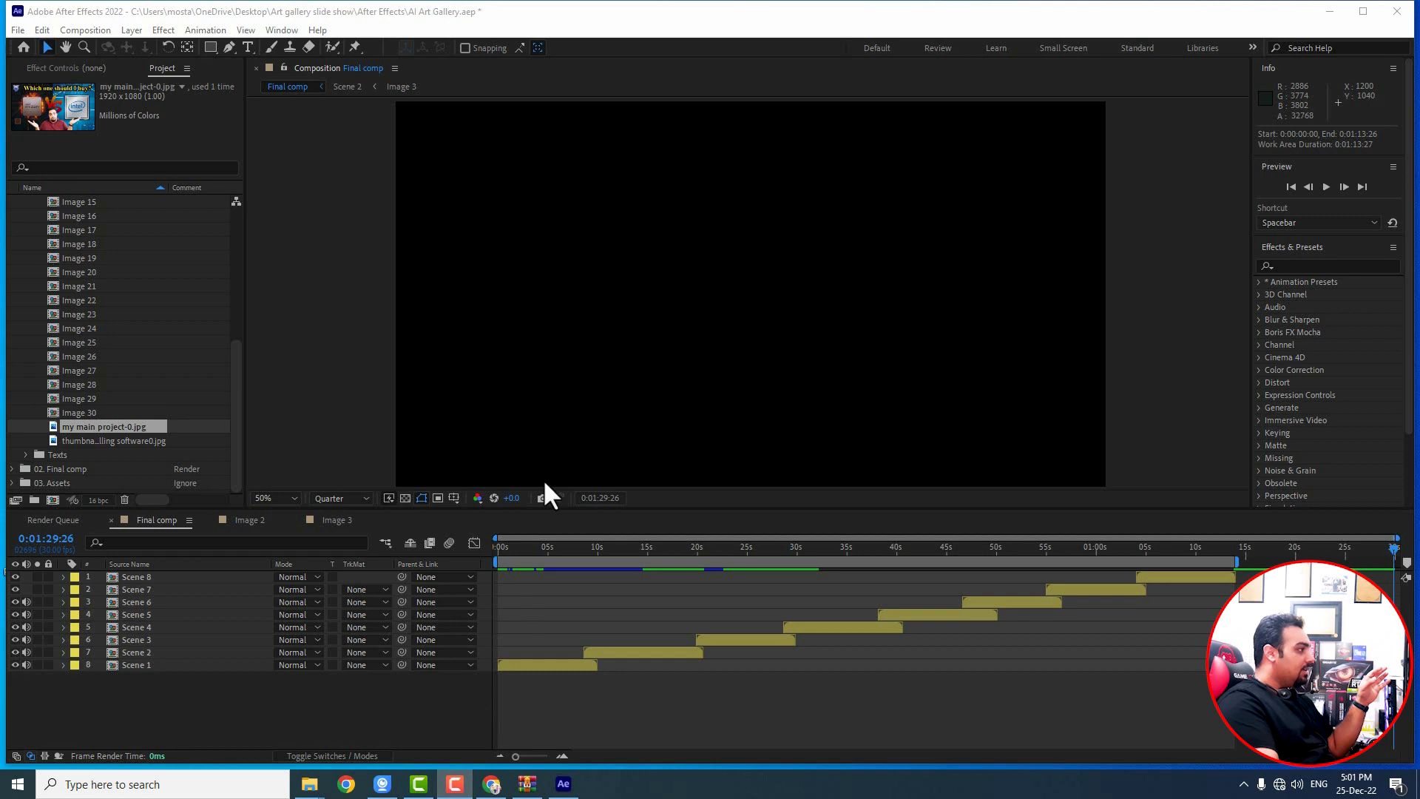
Step: Add Final comp to the render queue and set its QuickTime output codec to Apple ProRes 4444
click(17, 30)
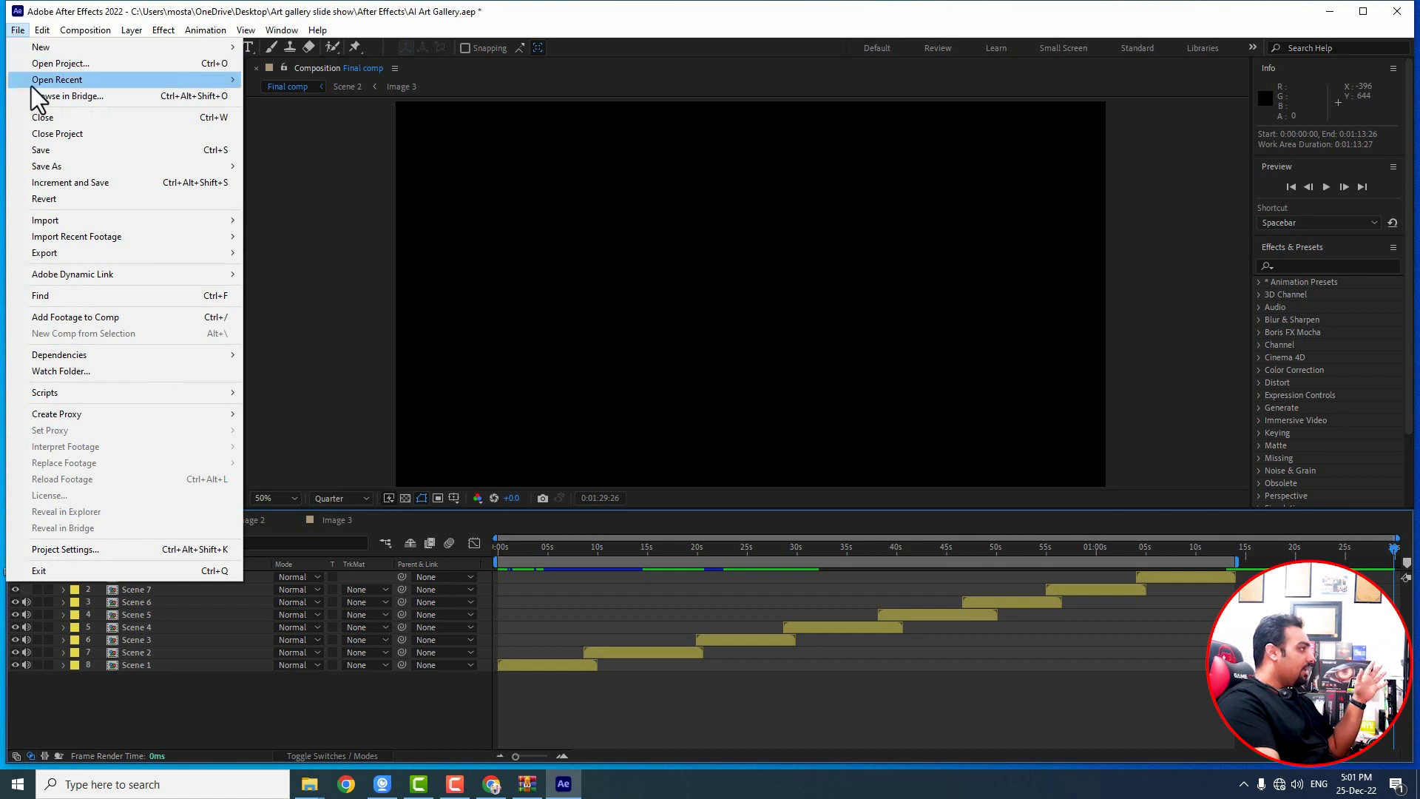
mouse_move(94, 256)
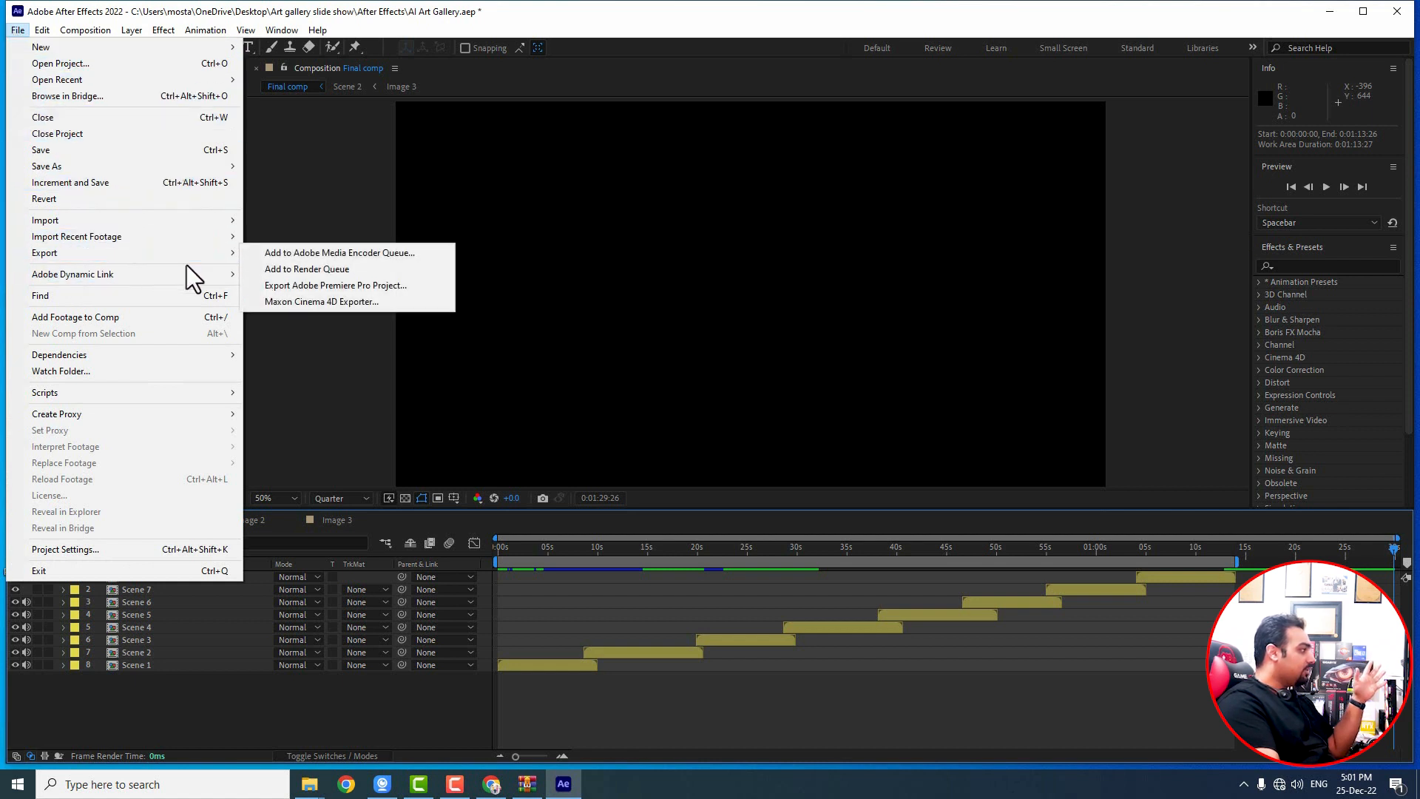
click(312, 272)
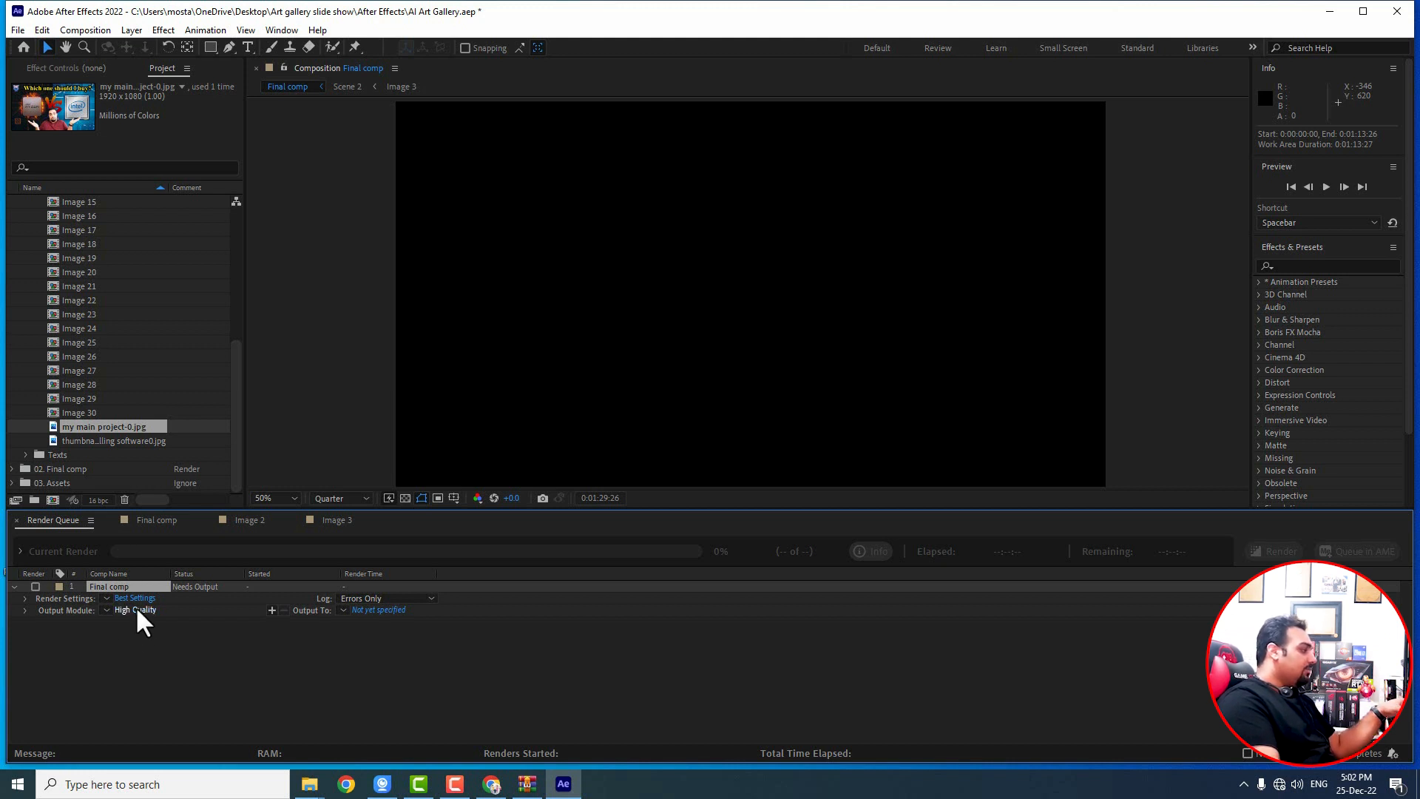
click(135, 609)
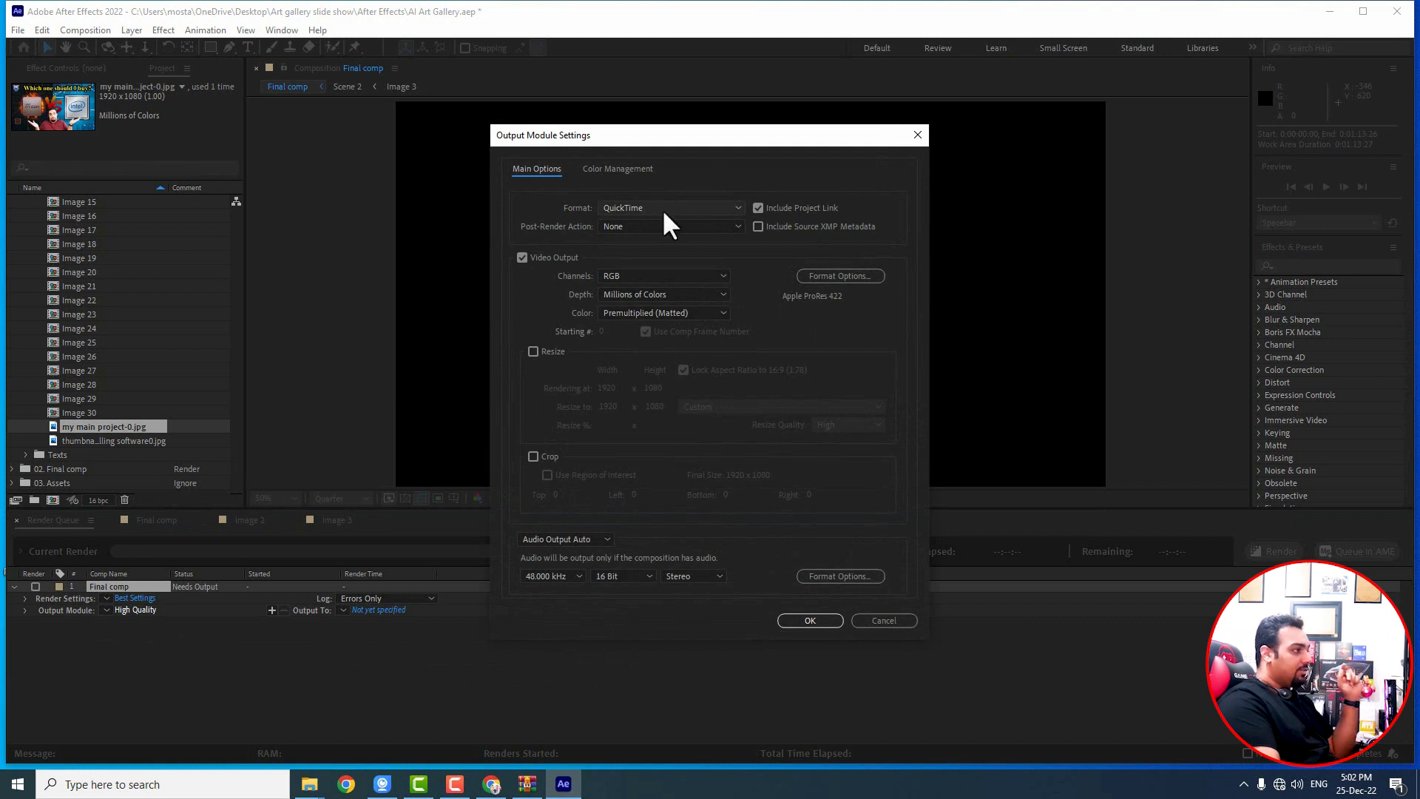
click(835, 277)
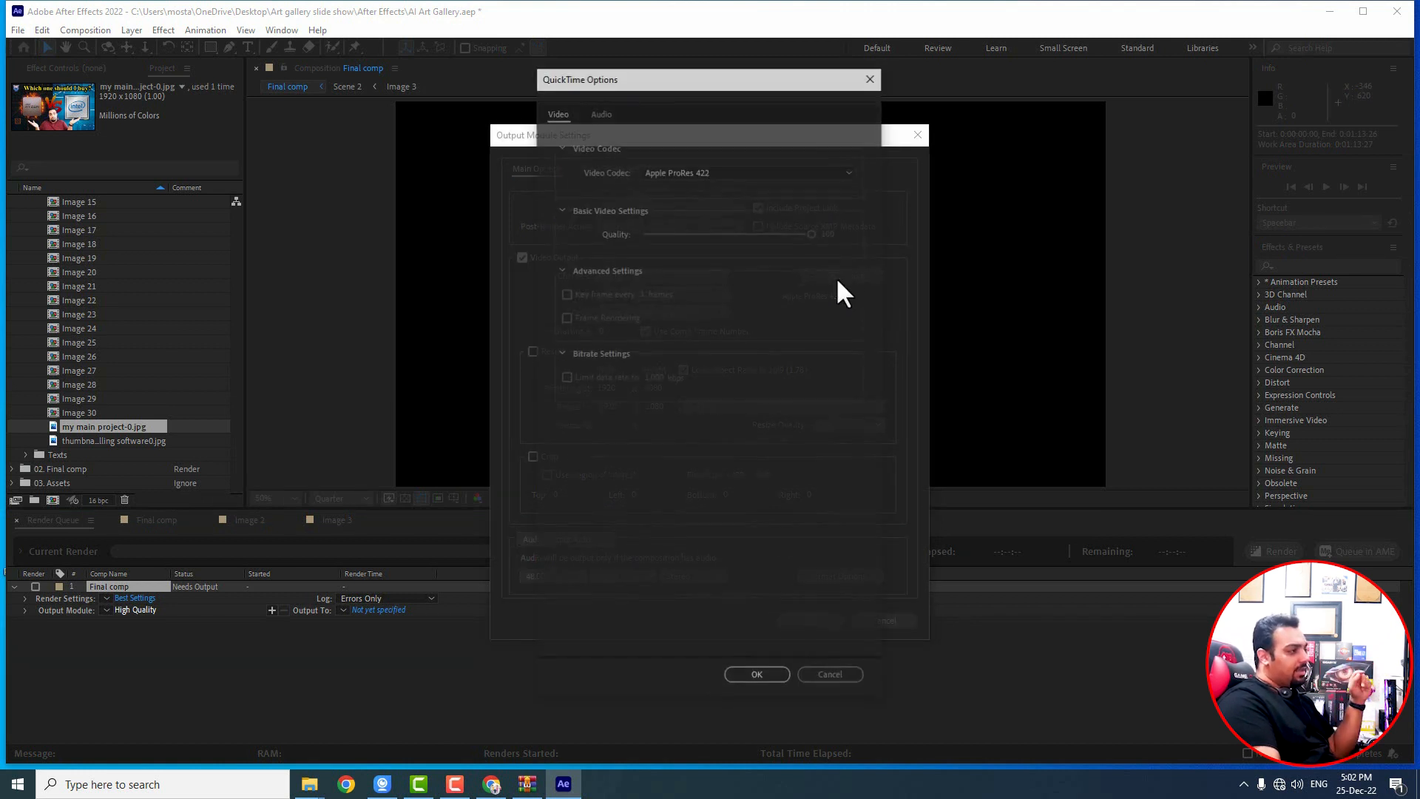
click(683, 176)
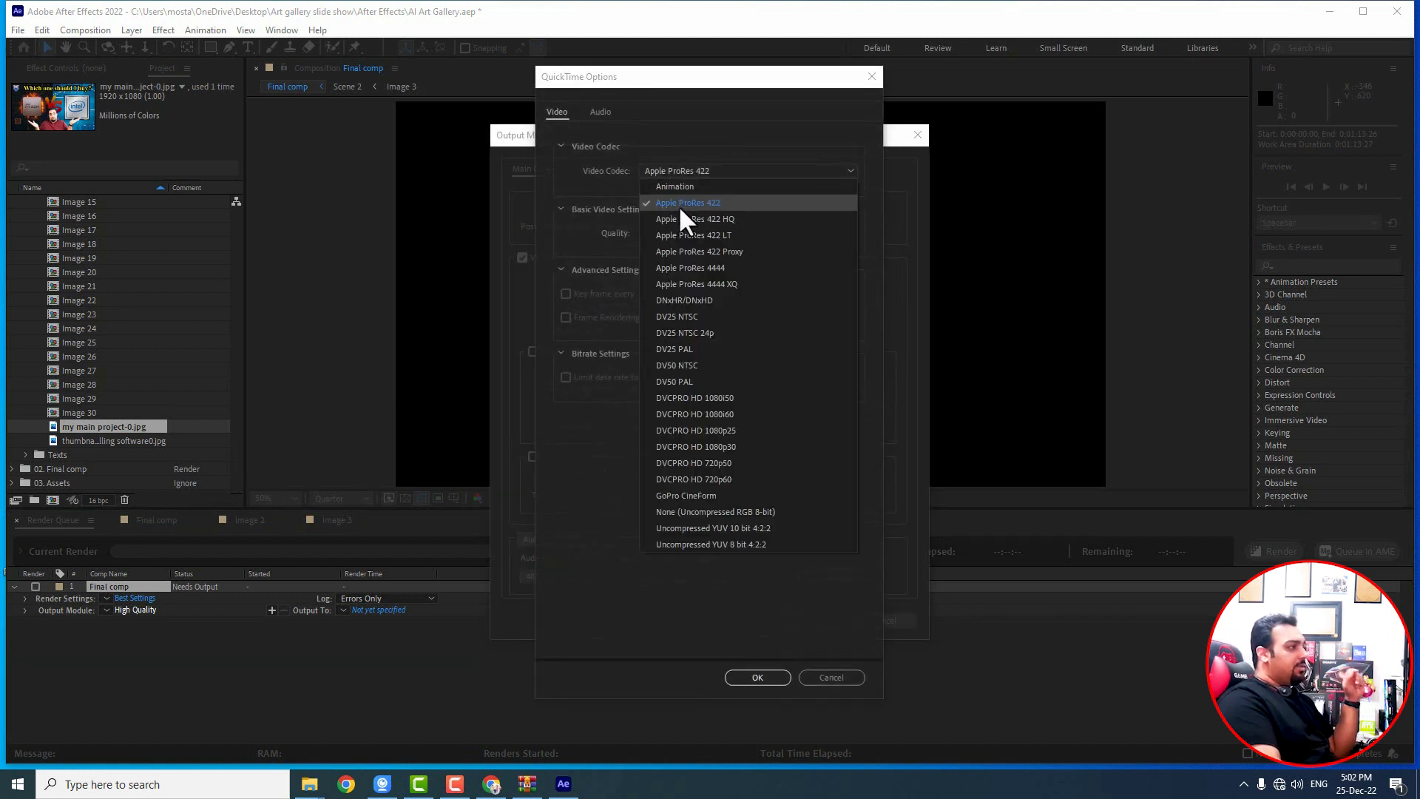
click(704, 266)
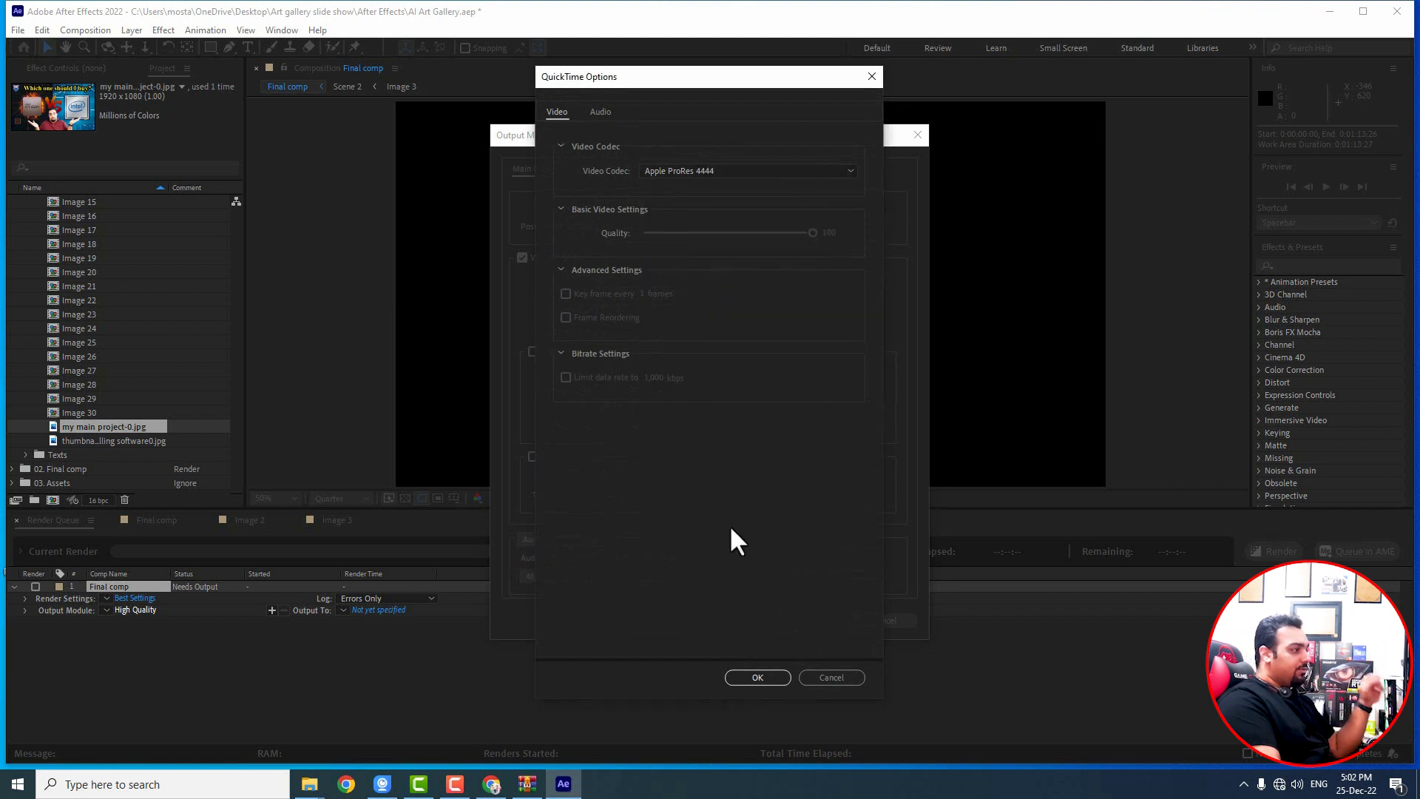
click(772, 682)
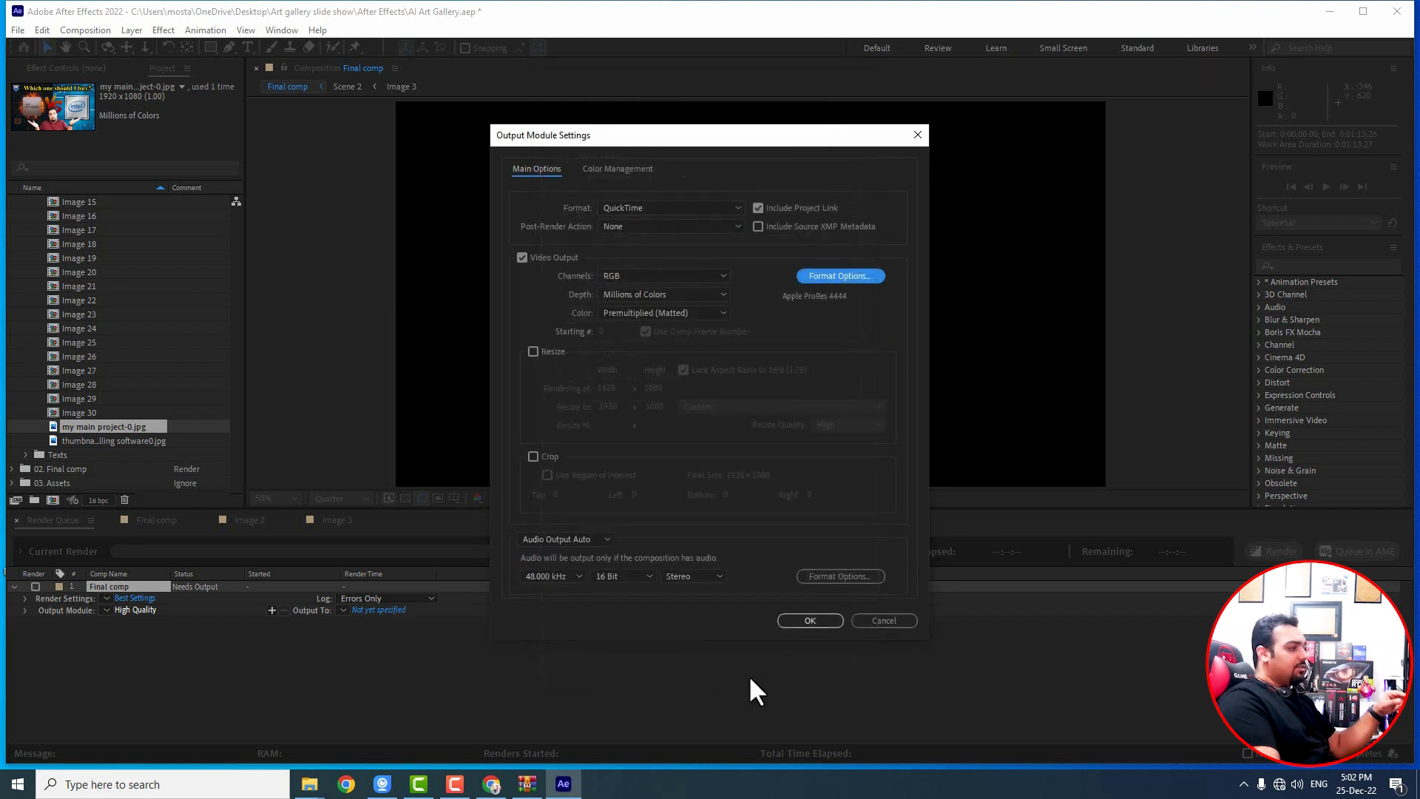
Step: Set the output module's audio to Audio Output Off and accept the output settings
click(558, 541)
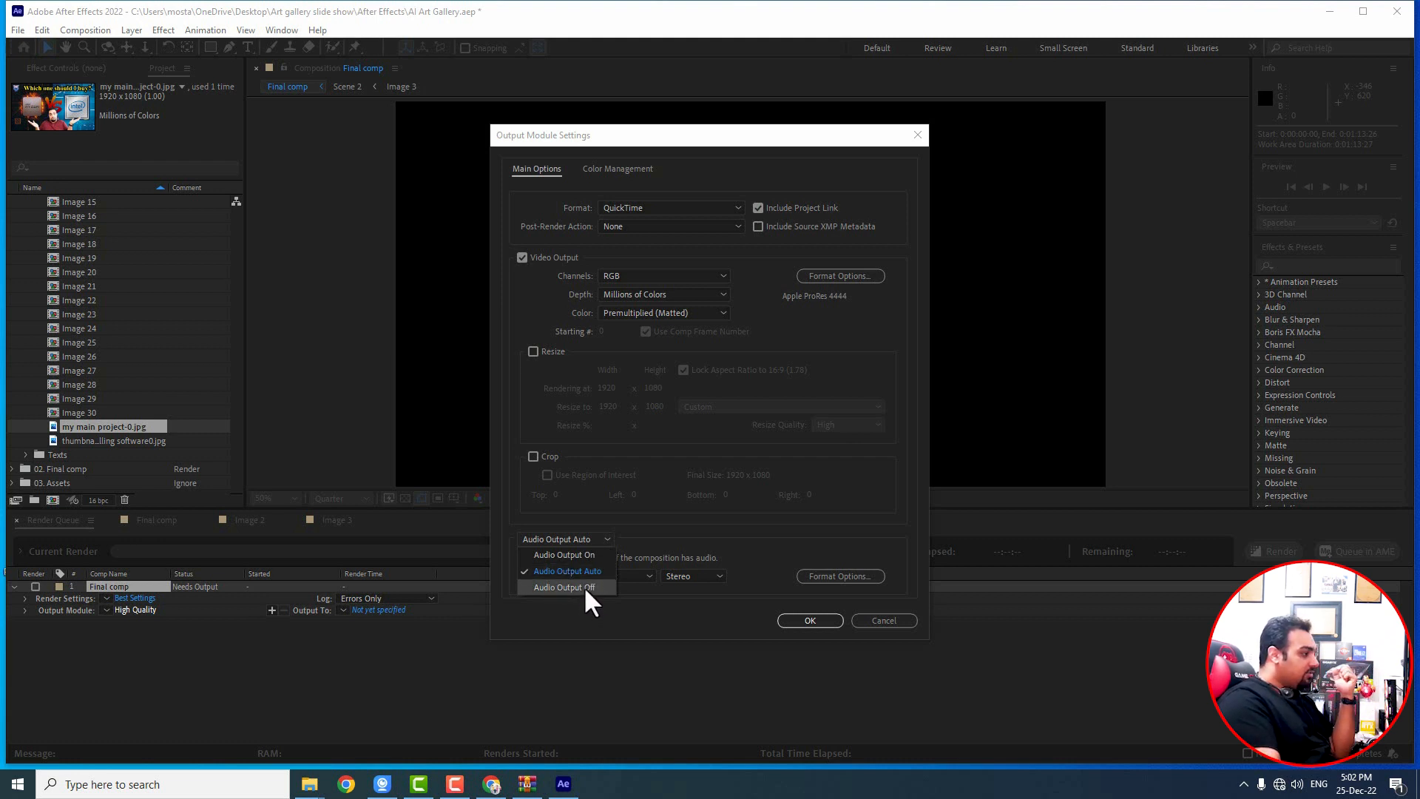
click(582, 586)
click(791, 620)
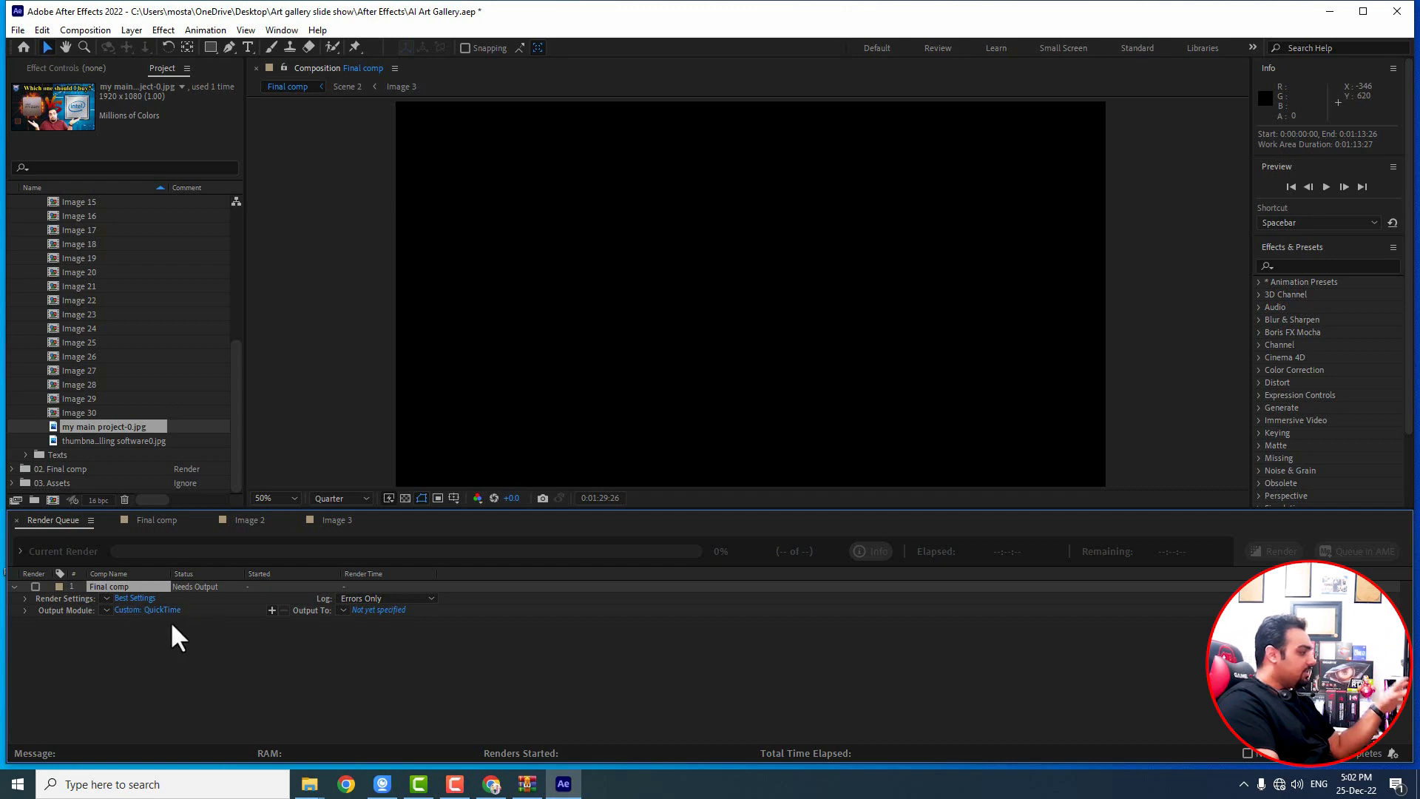
Step: Set the output movie to Final comp.mov on the Main (D:) drive and start the render
click(362, 611)
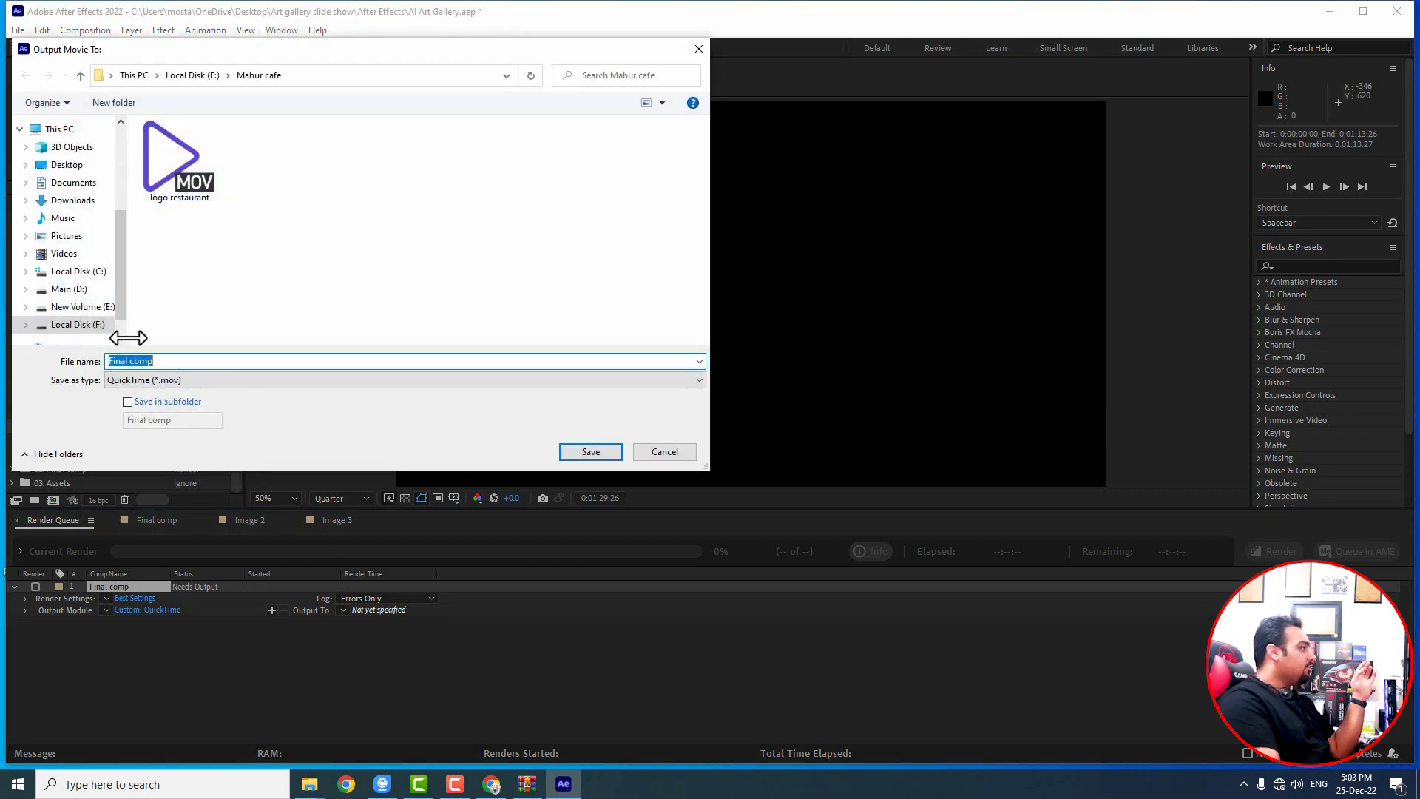
click(74, 289)
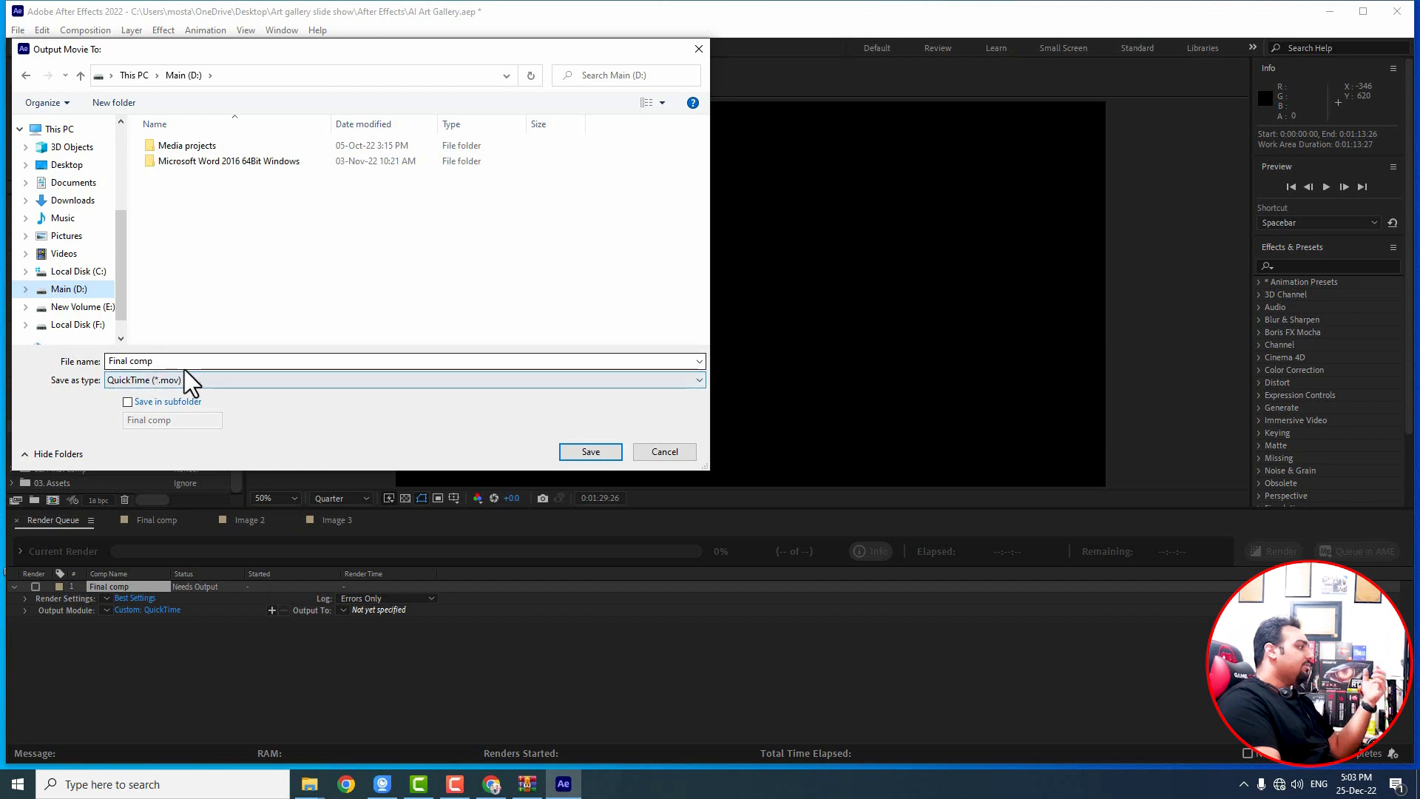
click(584, 452)
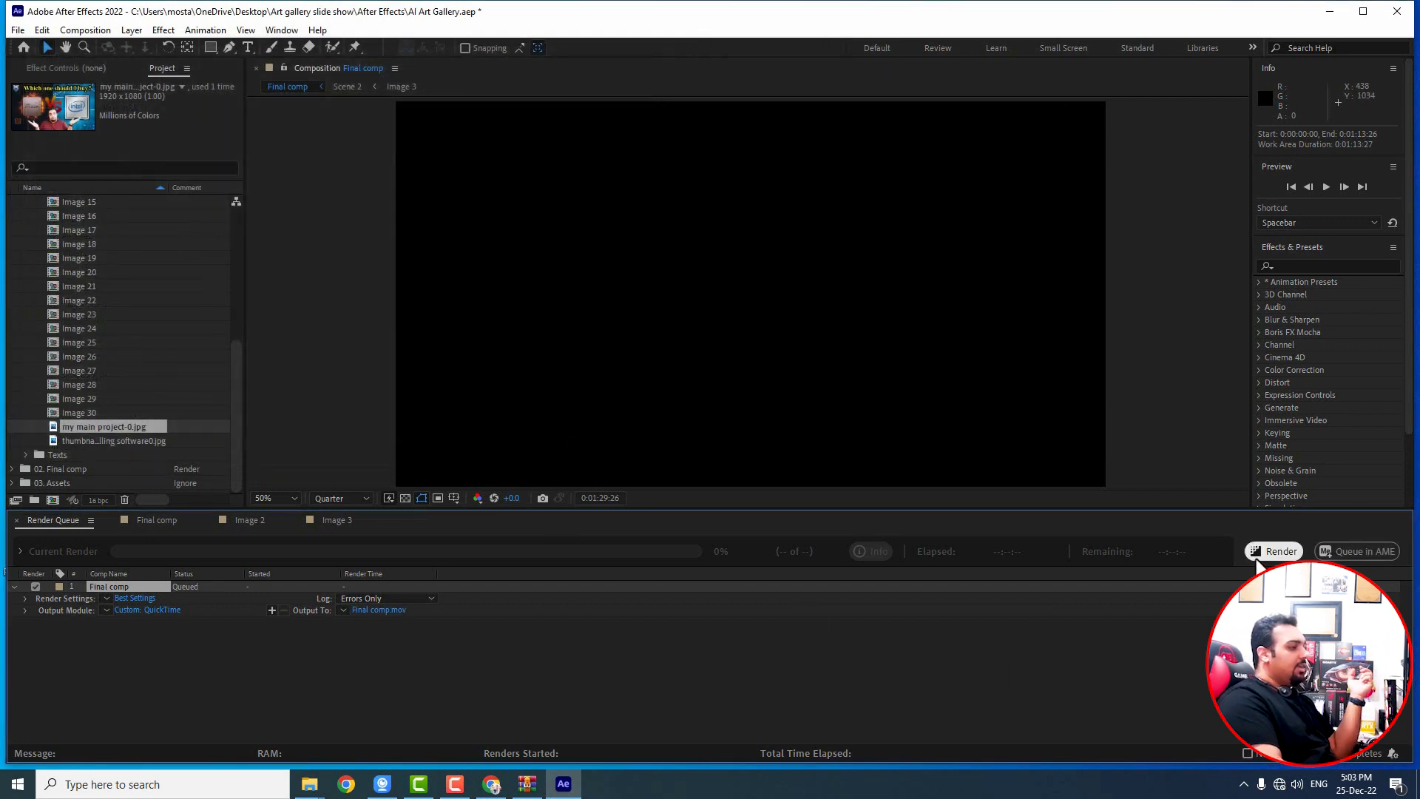
click(1262, 552)
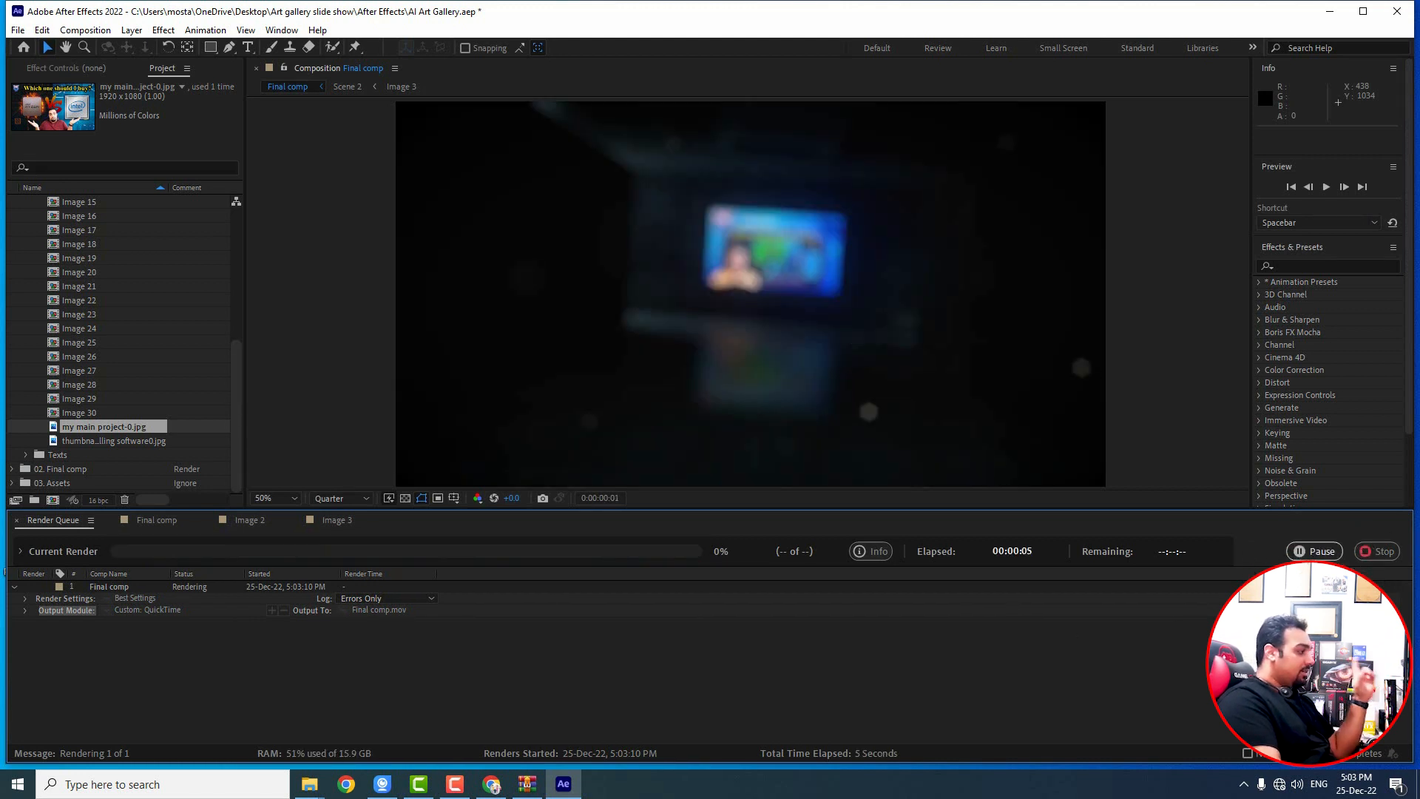
Step: Stop the running render and delete both Final comp items from the render queue
click(1375, 551)
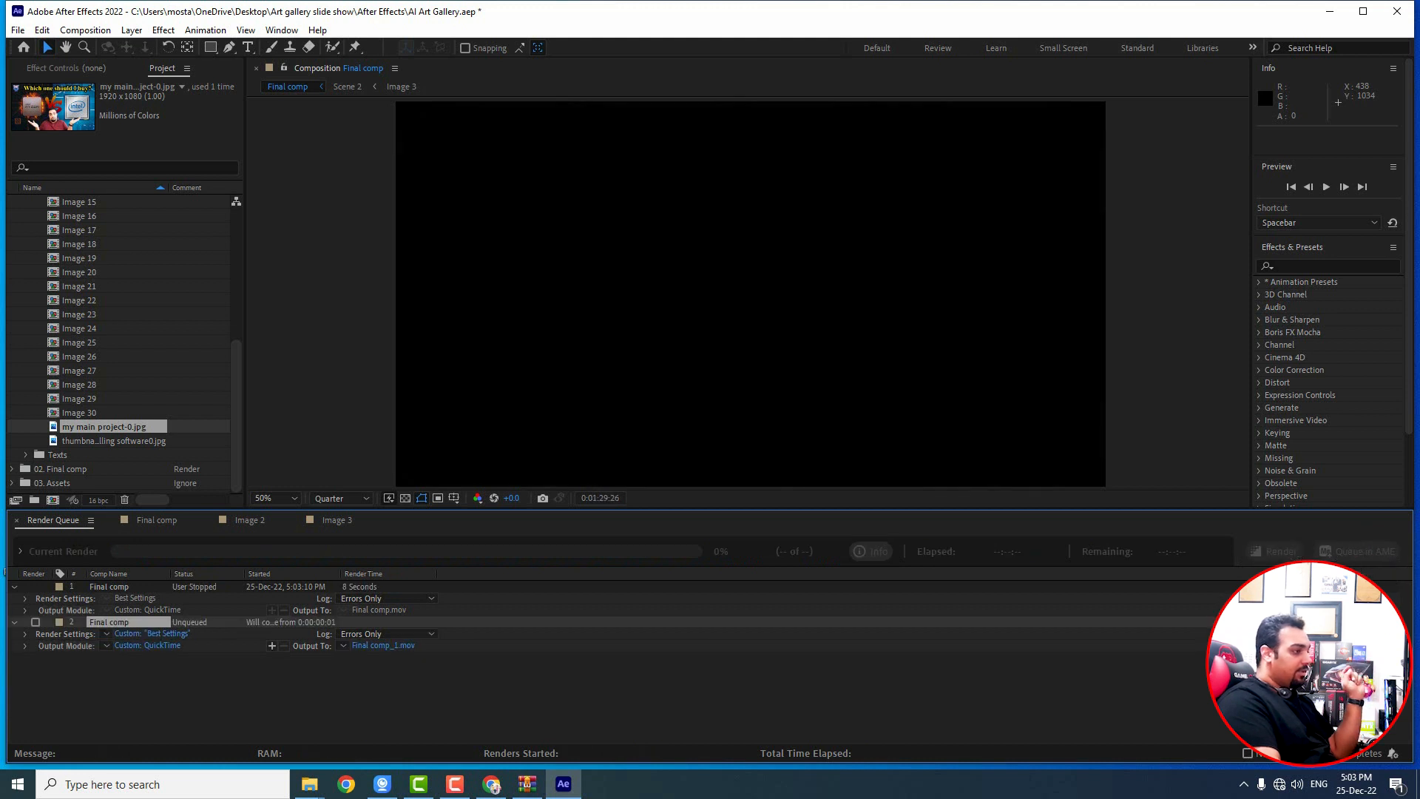
click(105, 583)
key(Delete)
click(123, 588)
key(Delete)
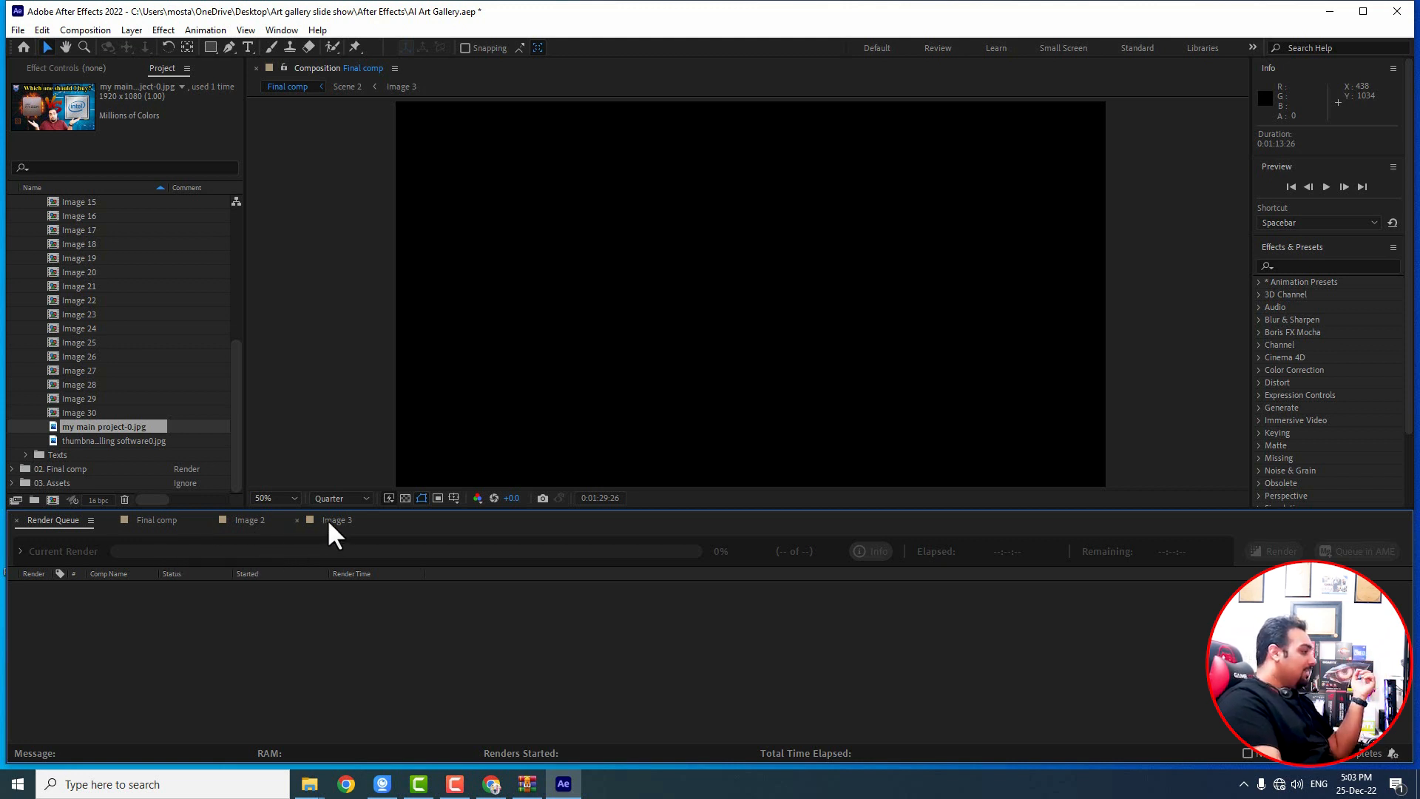
Step: Shorten the Final comp work area to end at about 0:00:28:27 and add the composition to the render queue
click(152, 520)
drag(1257, 567, 795, 573)
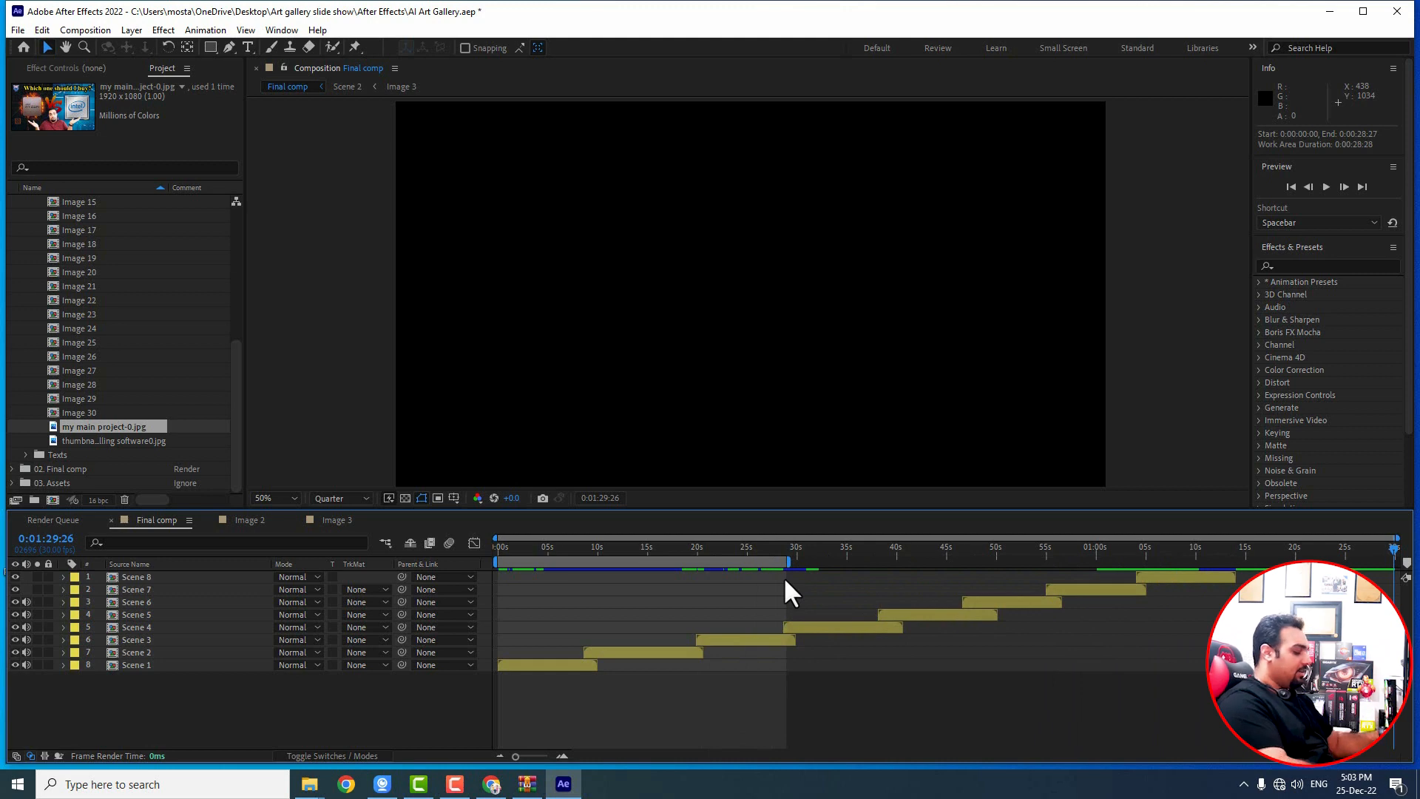
click(18, 30)
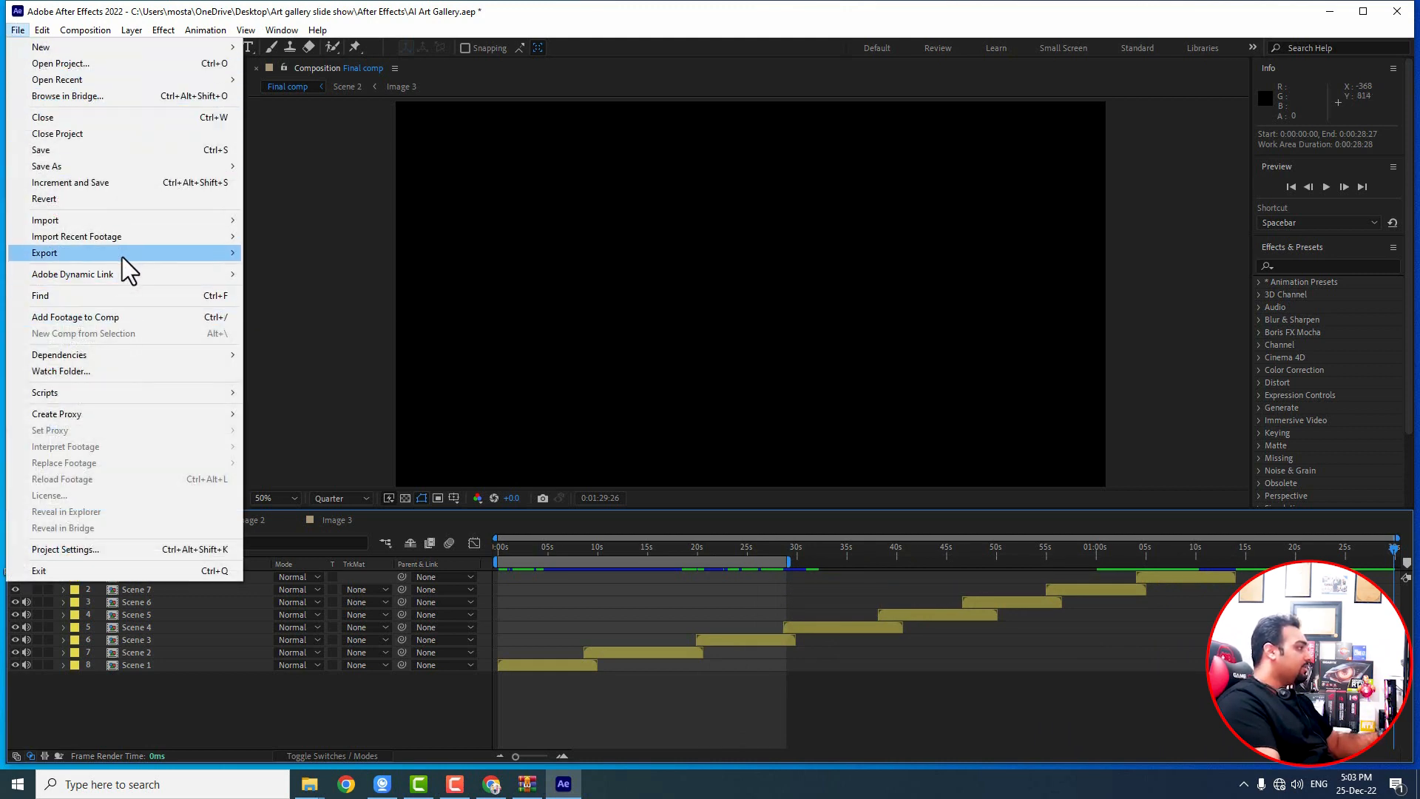
mouse_move(122, 256)
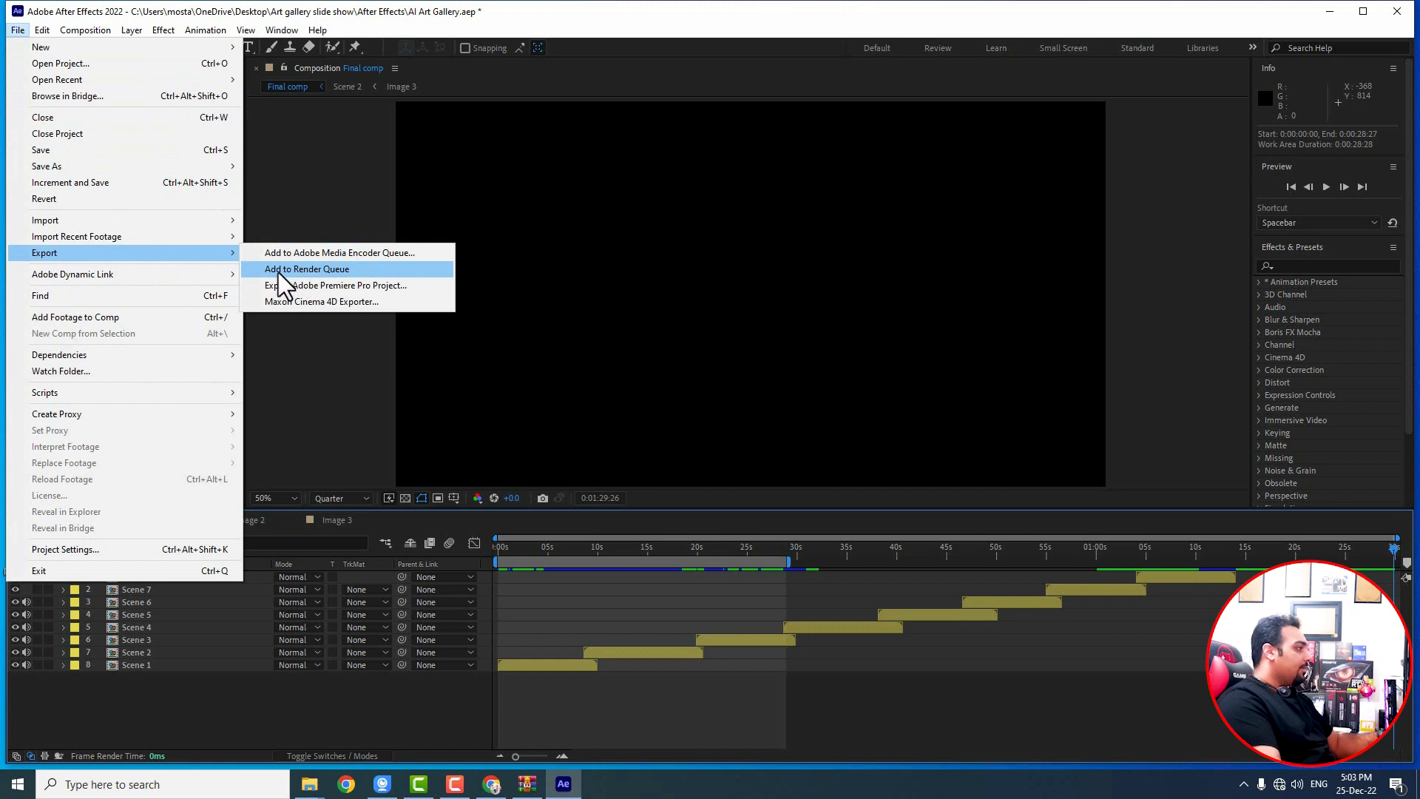
click(280, 271)
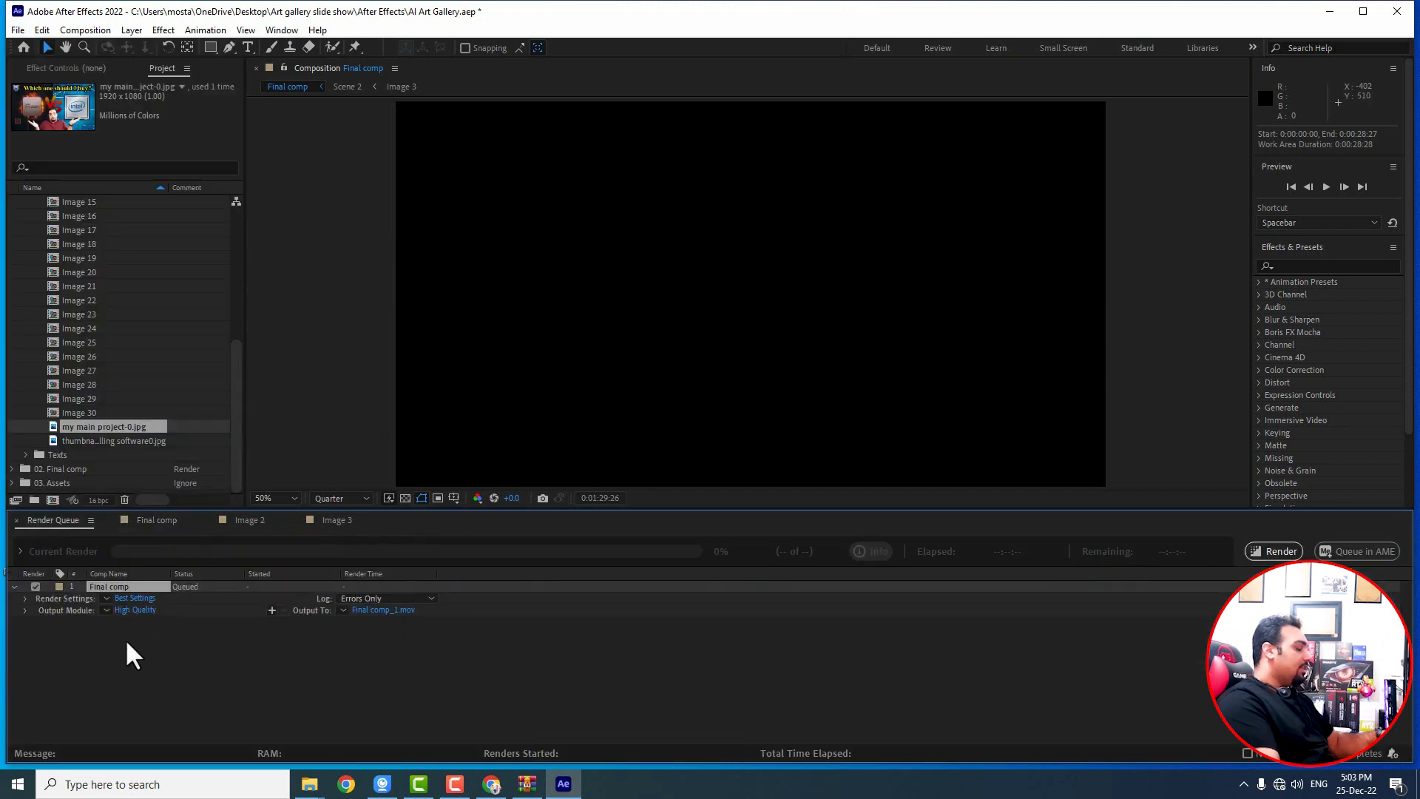
Step: Change the queued item's QuickTime video codec to Apple ProRes 4444 and accept the output module settings
click(135, 610)
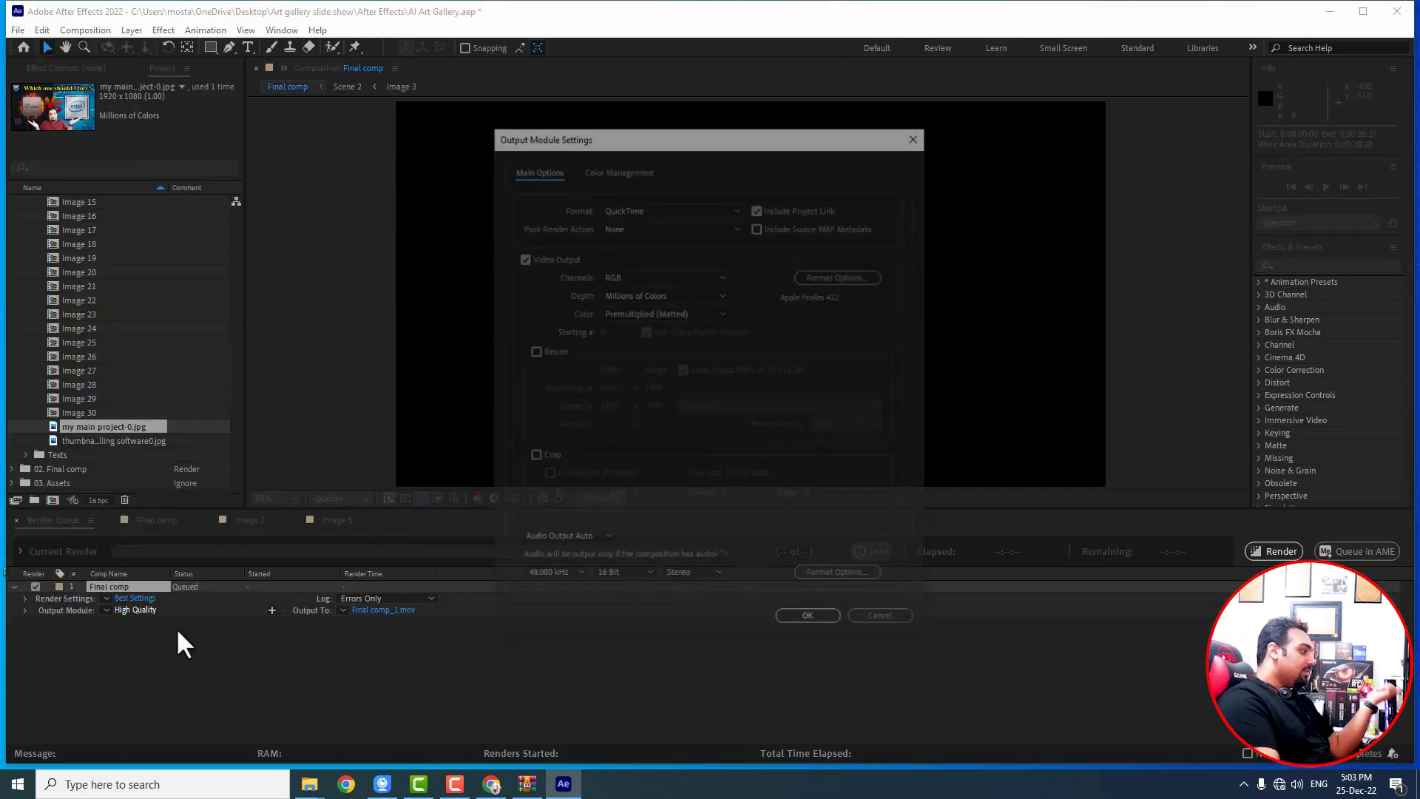
click(806, 281)
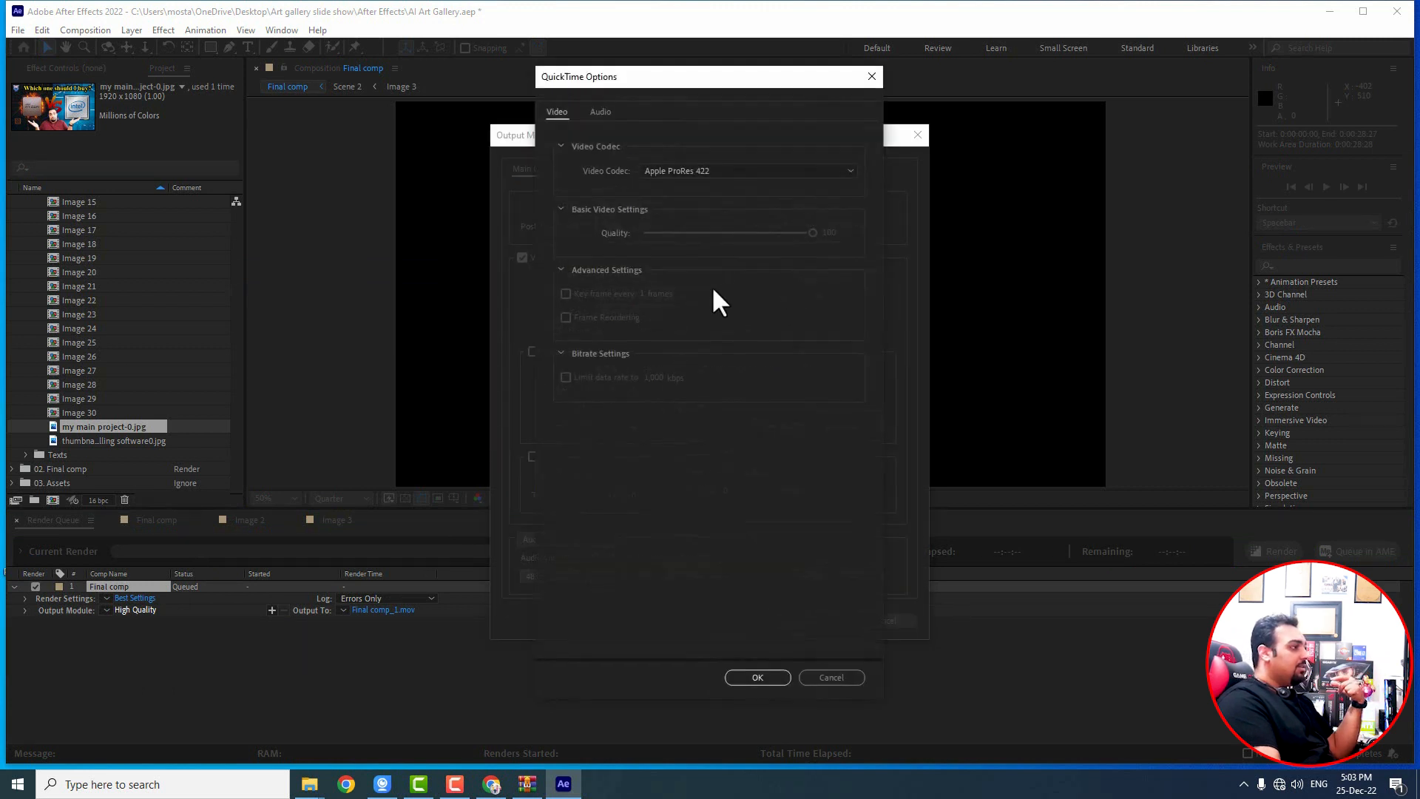
click(675, 171)
click(711, 268)
click(757, 677)
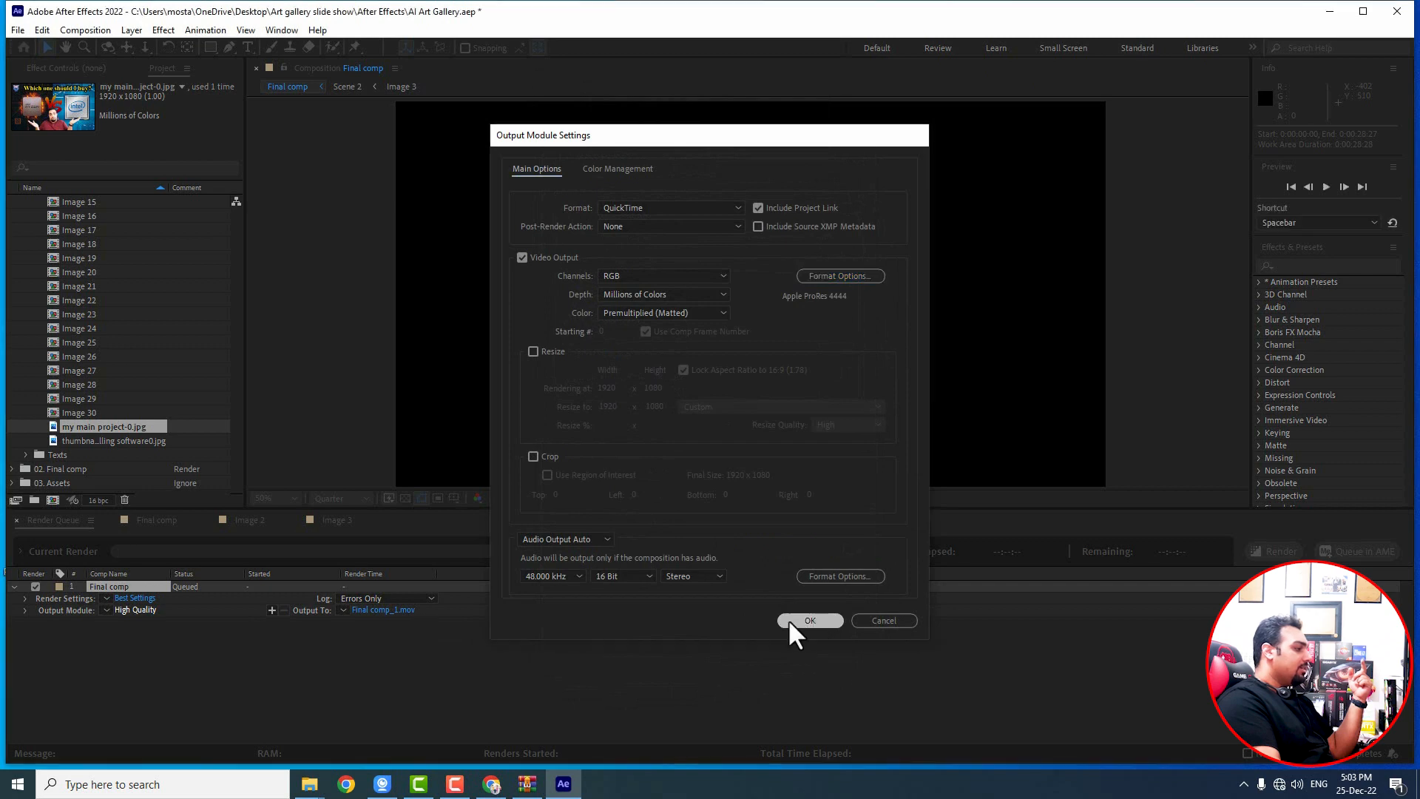
click(811, 618)
Step: Choose the existing Final comp.mov on Main (D:) as the output file and start rendering, allowing it to be overwritten
click(395, 610)
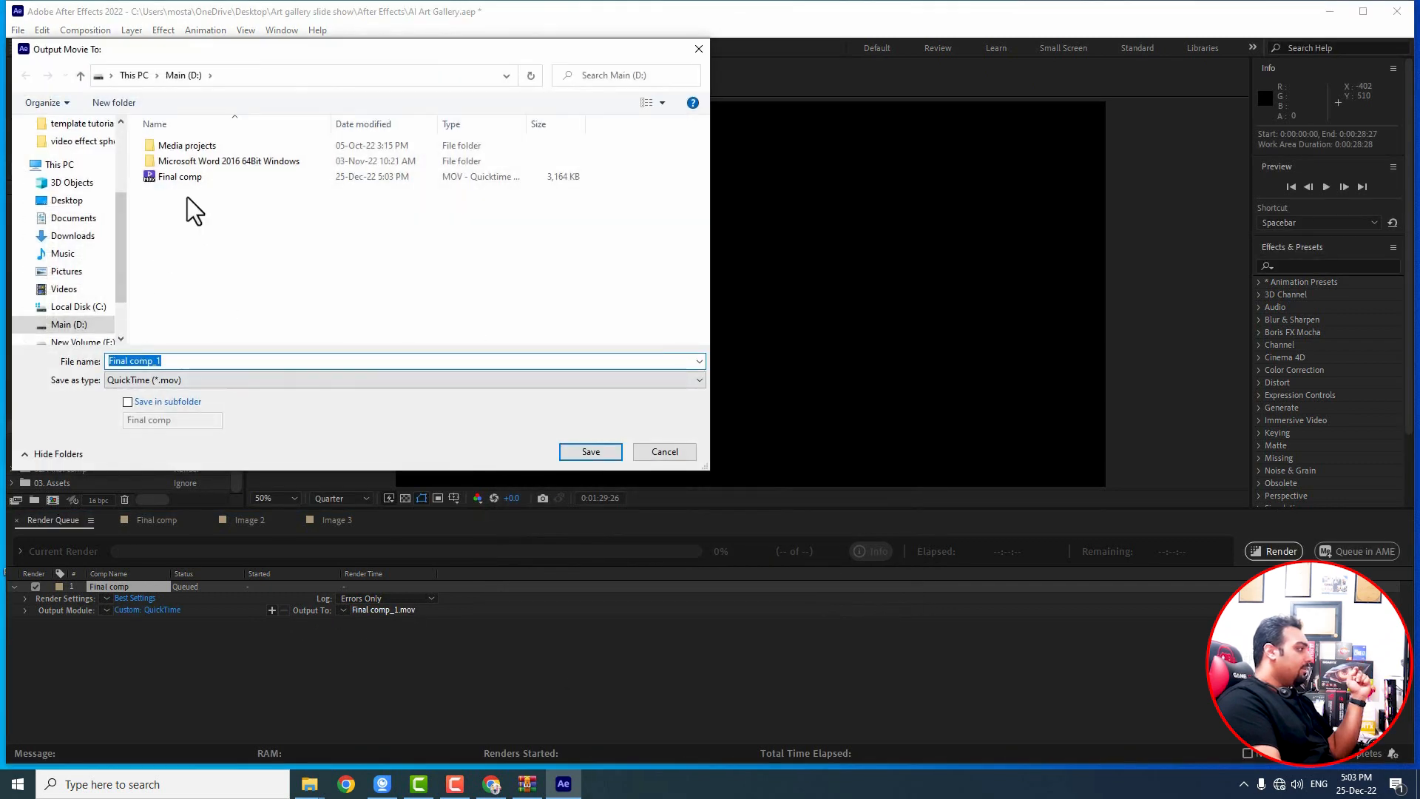
click(183, 177)
click(590, 457)
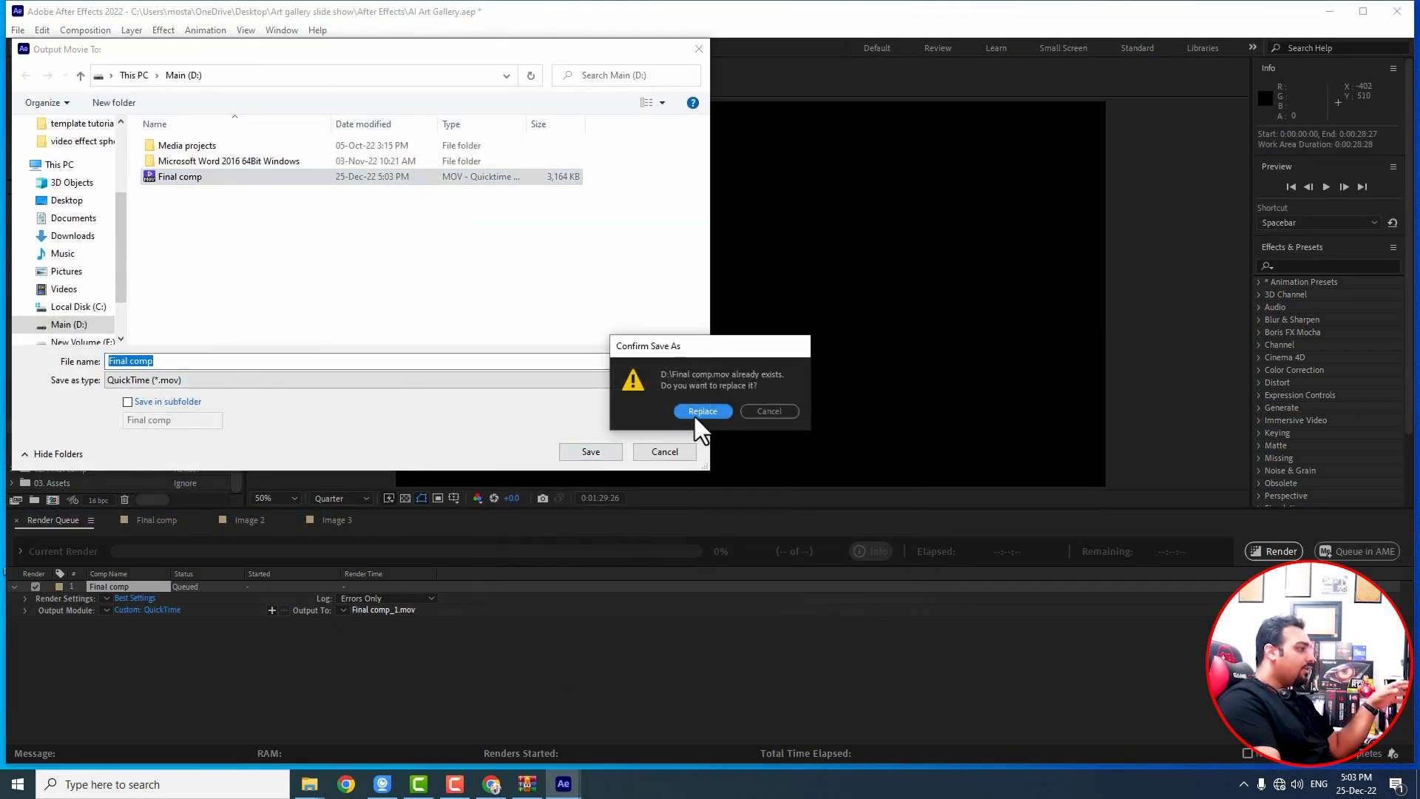
click(703, 412)
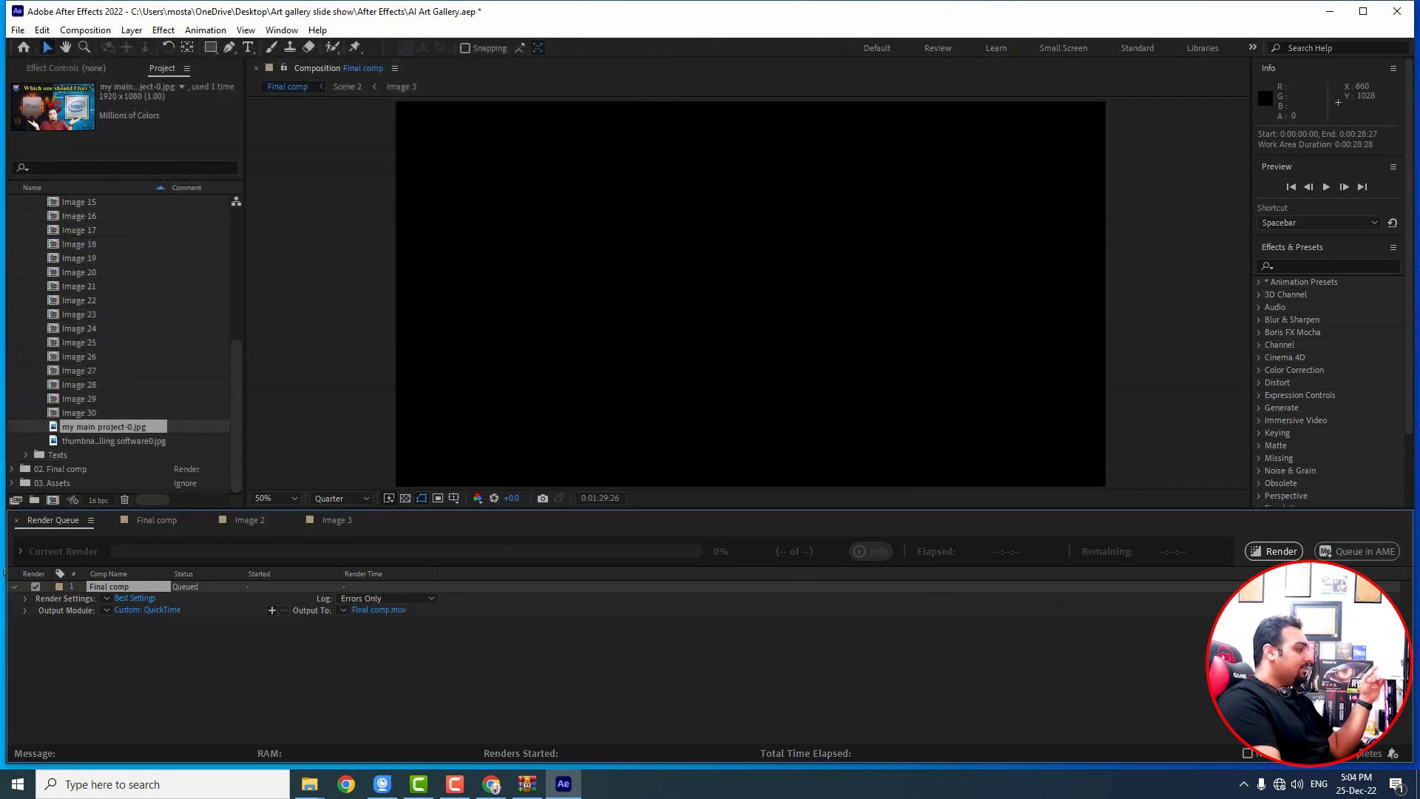
click(1275, 551)
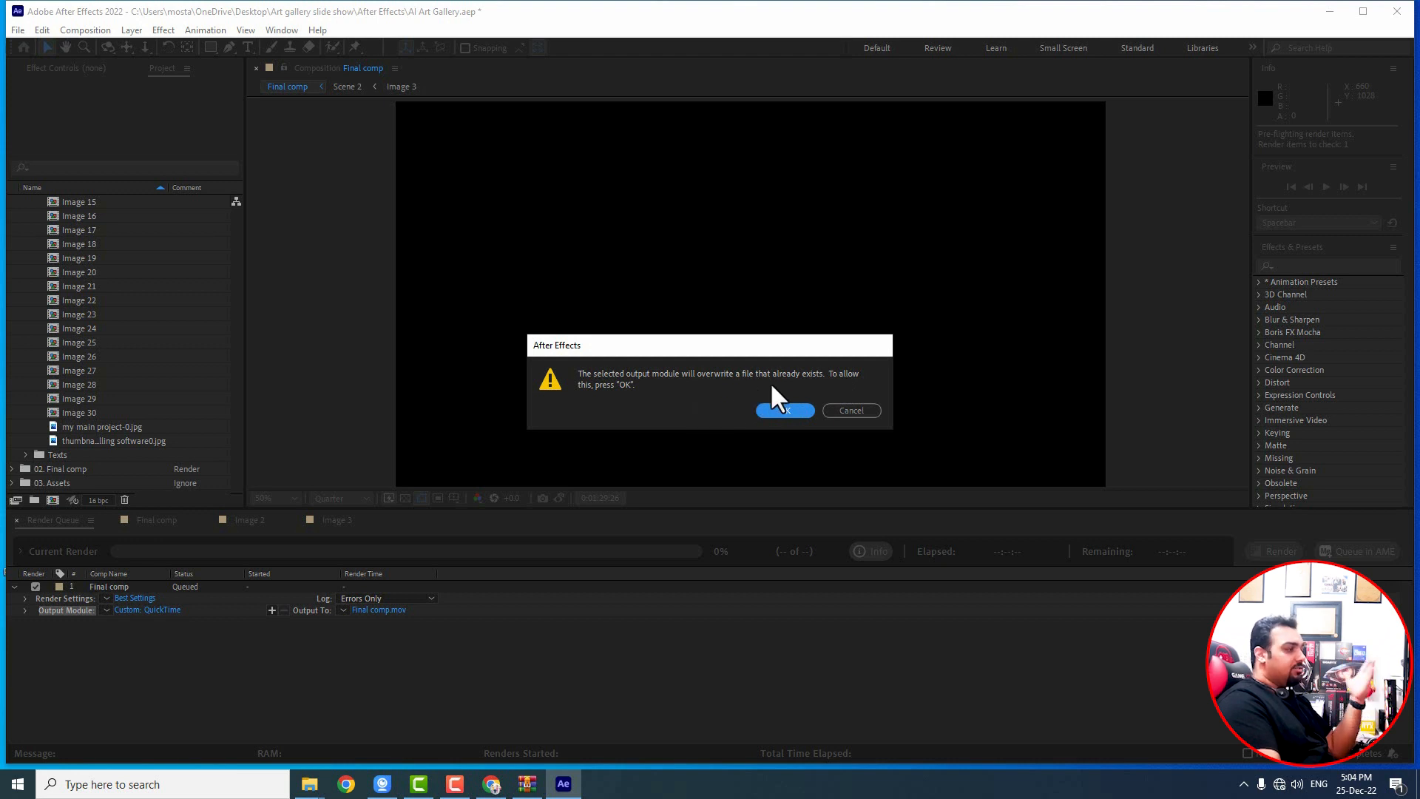
click(782, 412)
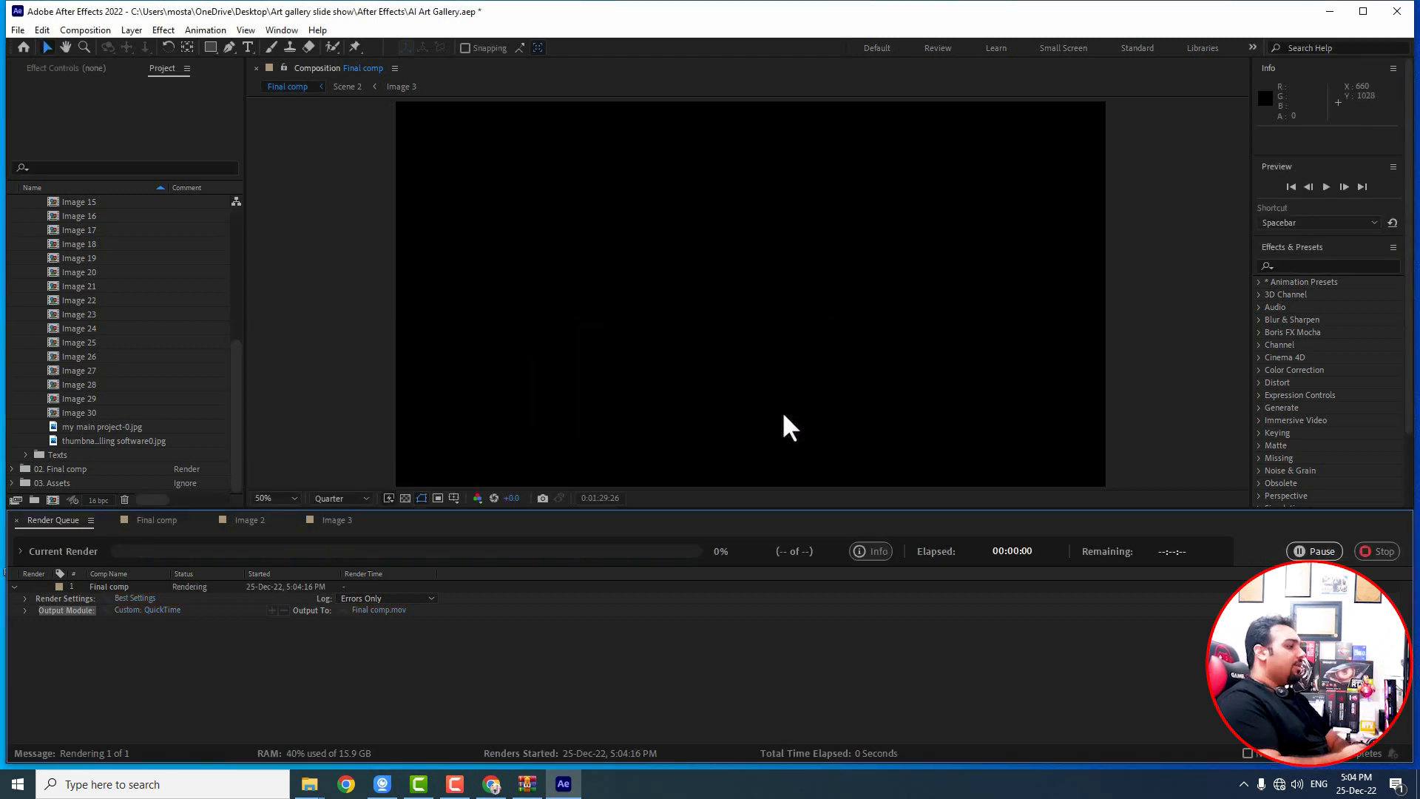